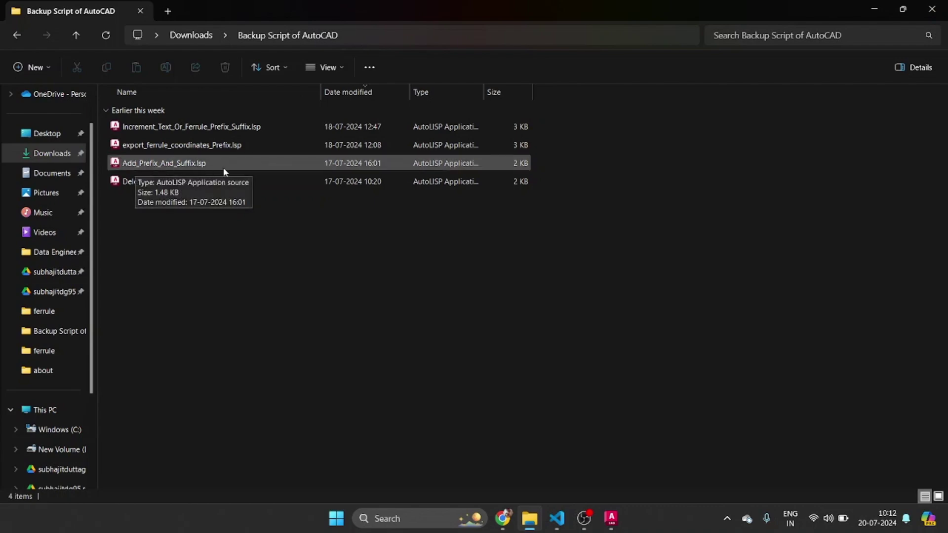
Minimize the backup script folder and switch to the AutoCAD drawing at the DOL-2 power and control sheet.
double_click(359, 4)
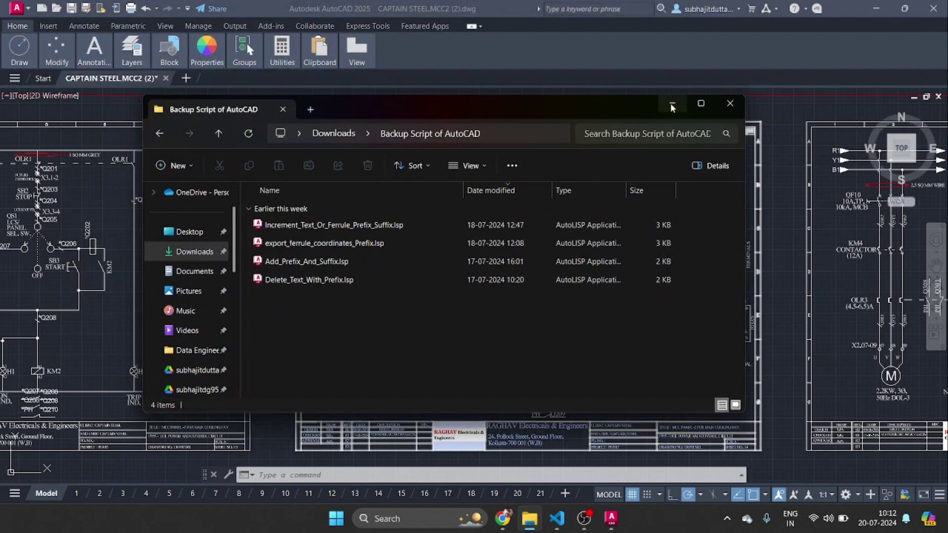
click(671, 103)
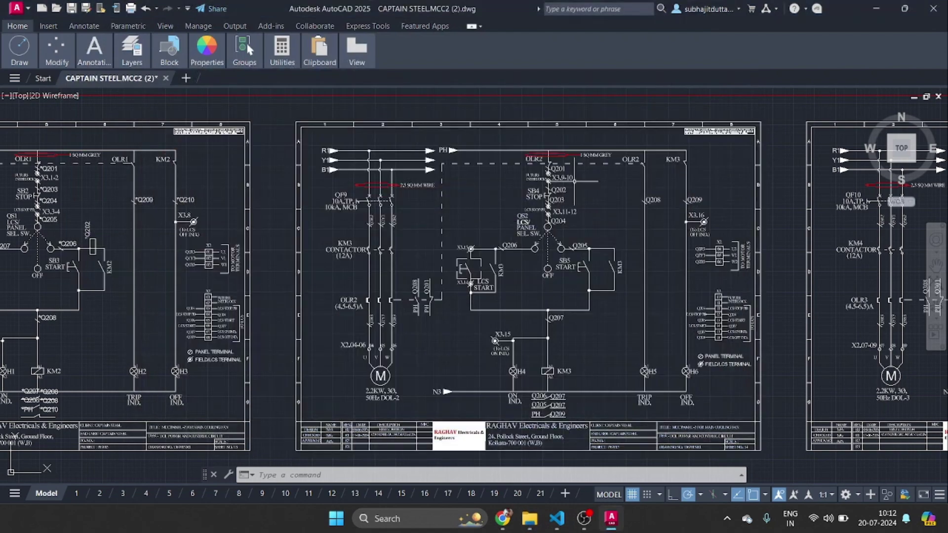
scroll(574, 181, up, 2)
mouse_move(591, 208)
mouse_down()
mouse_move(547, 179)
mouse_move(536, 216)
mouse_up()
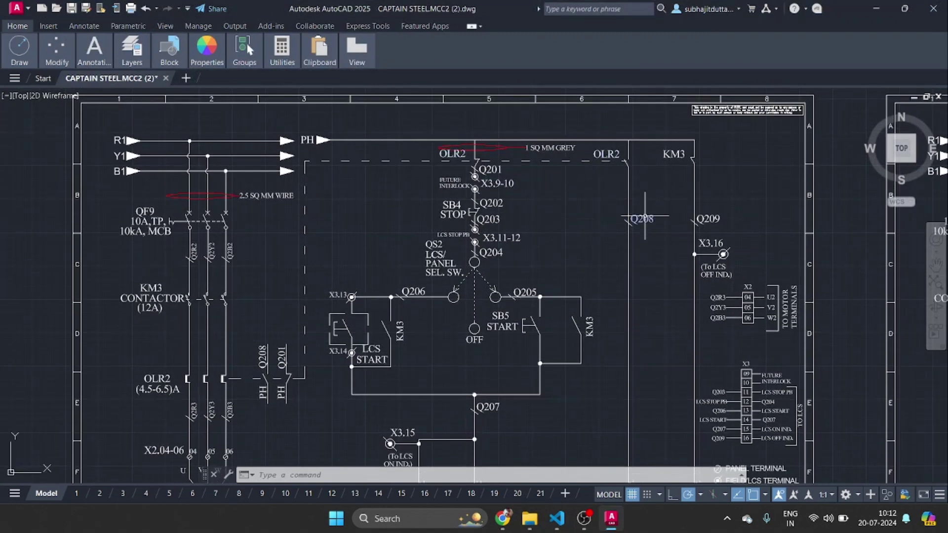
mouse_move(645, 216)
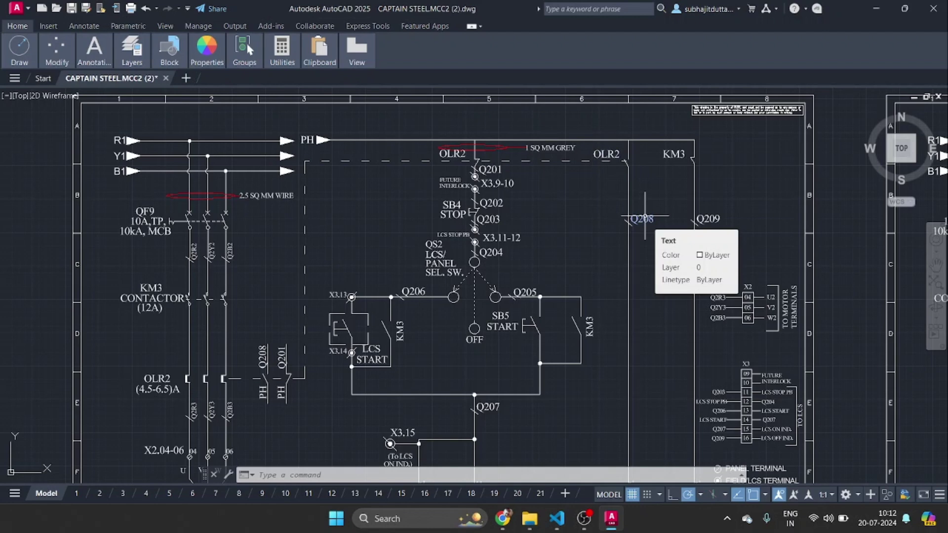
Load the Add_Prefix_And_Suffix.lsp application from the Backup Script of AutoCAD folder using APPLOAD.
text(ap)
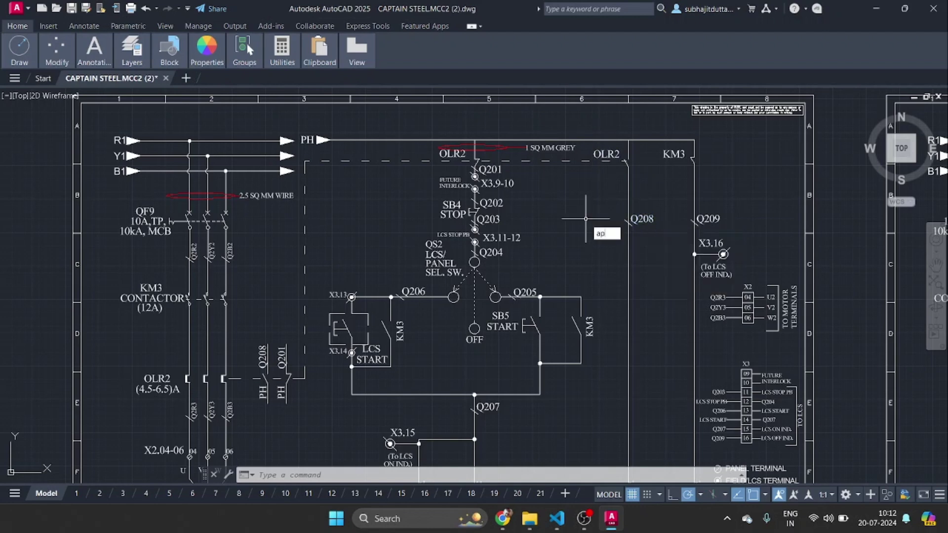
text(plo)
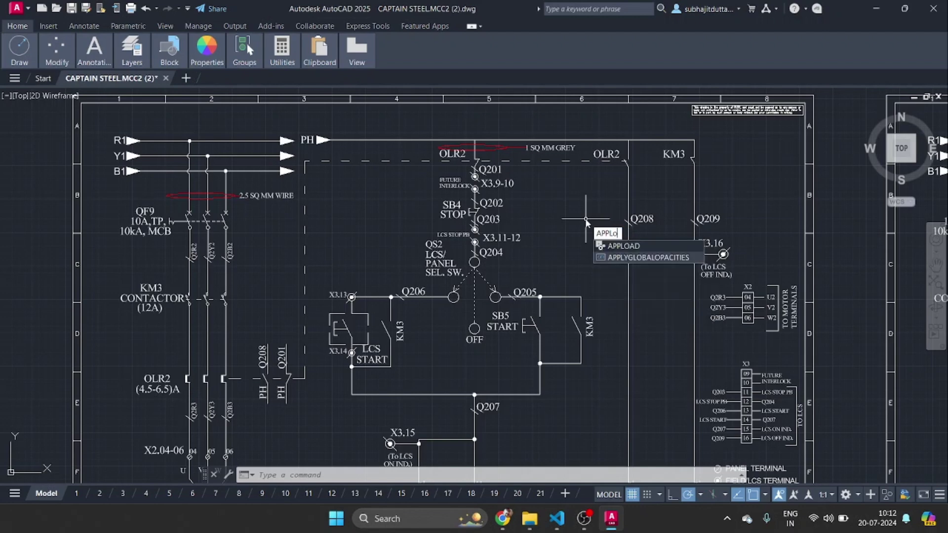
key(Return)
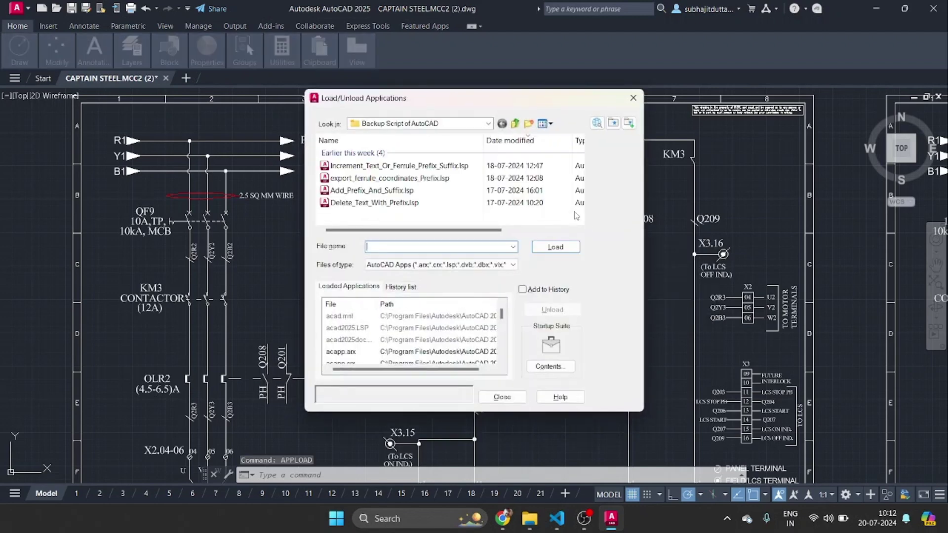
click(413, 195)
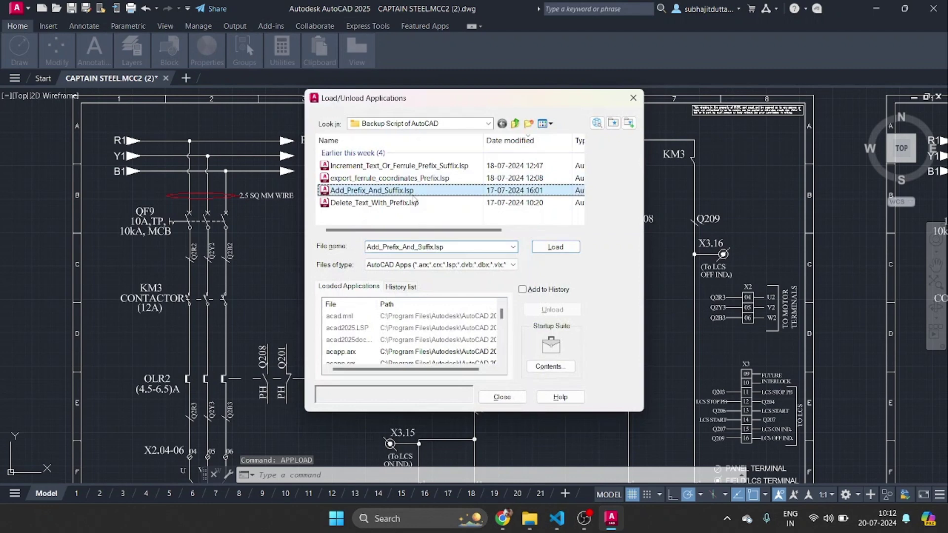
click(561, 250)
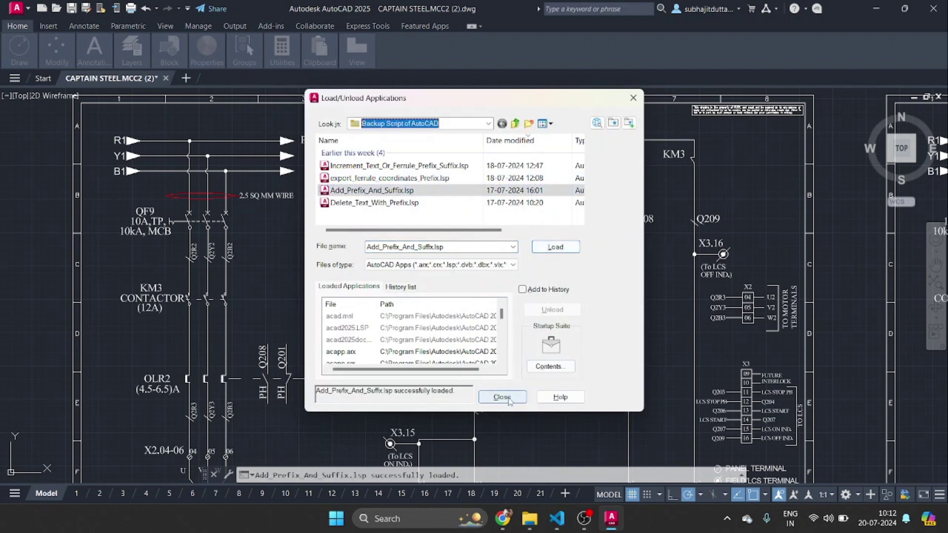
click(506, 398)
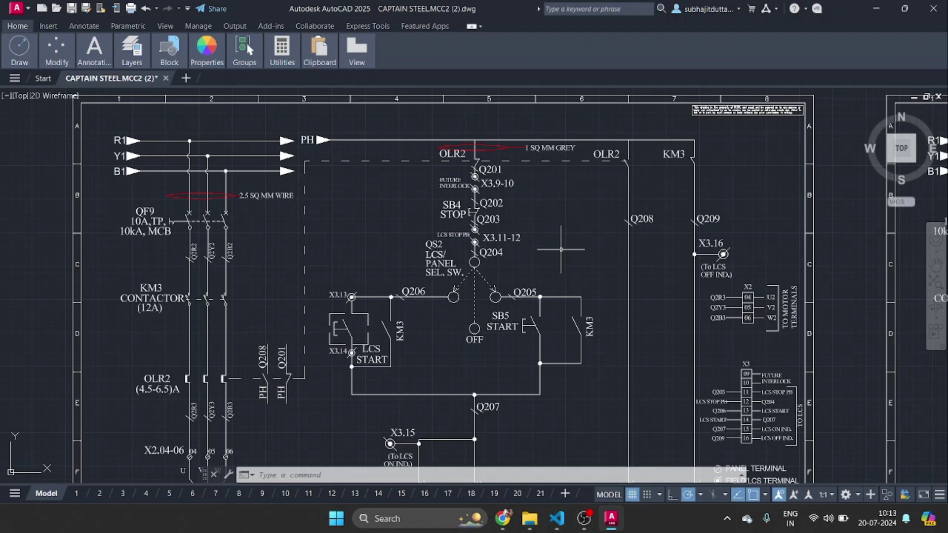
Run ADDPREFIXANDSUFFIXTOTEXTCOMMAND with * as the prefix and no suffix.
text(AD)
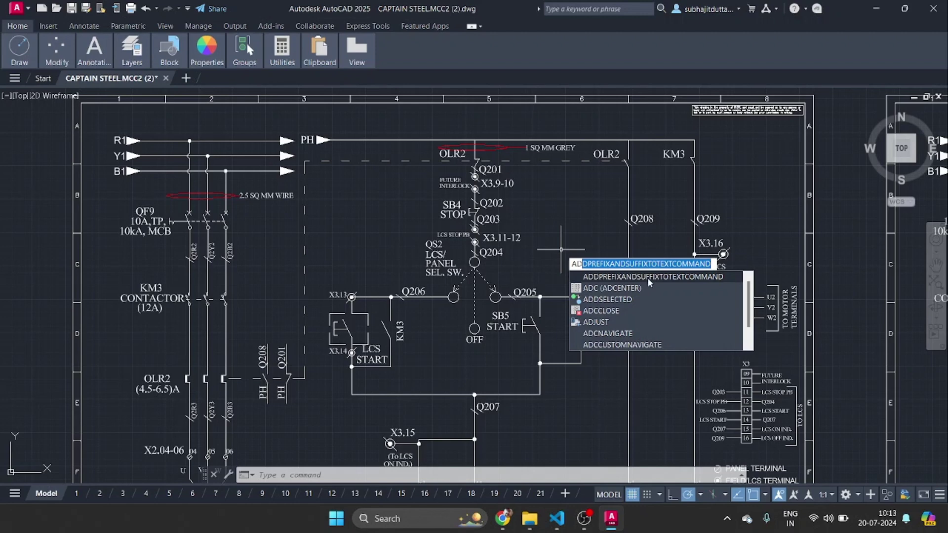
click(698, 278)
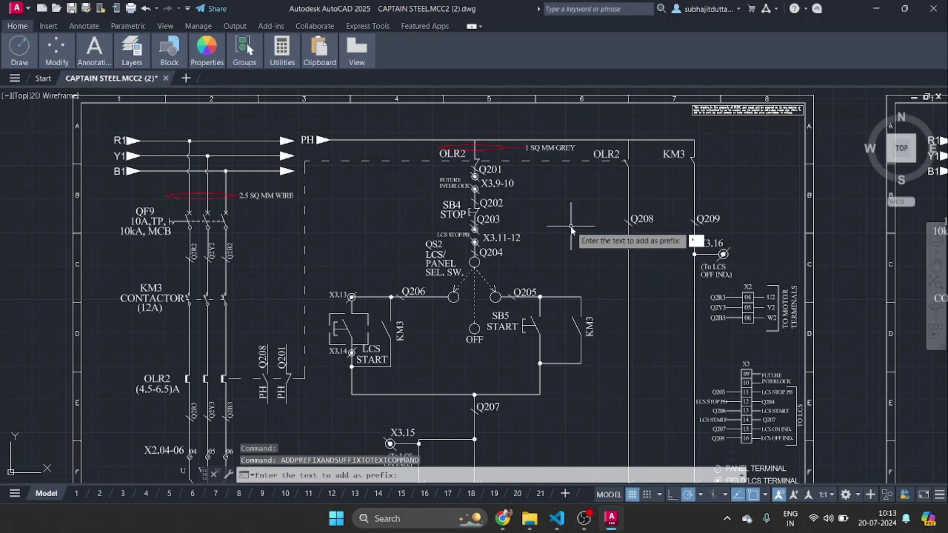
key(Return)
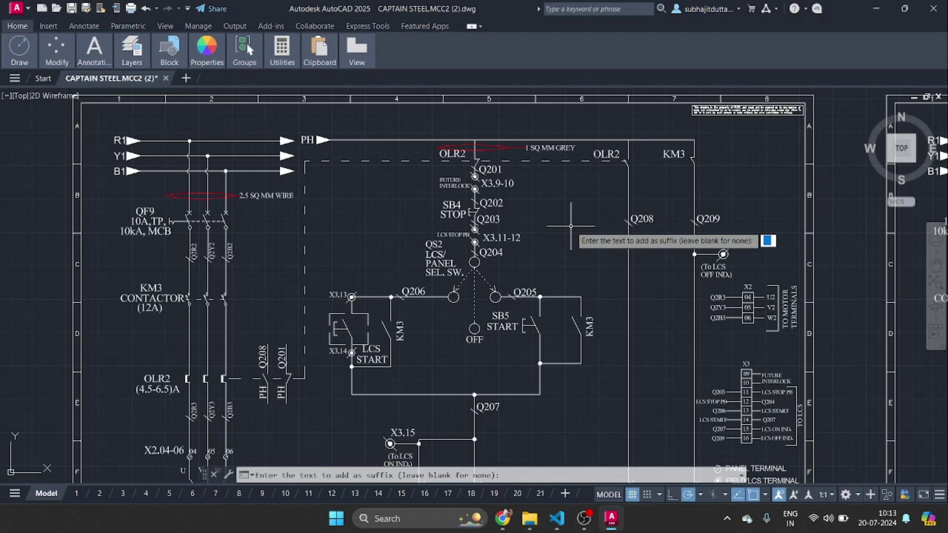
key(Return)
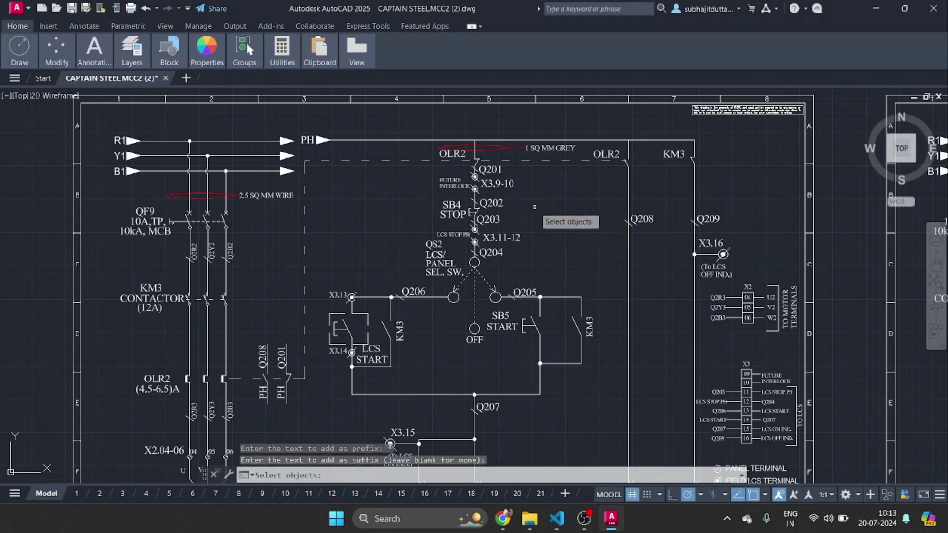
Select the supply line labels R1, Y1, B1 and PH on the DOL-2 sheet as texts to prefix.
click(119, 141)
click(119, 156)
click(118, 172)
click(306, 140)
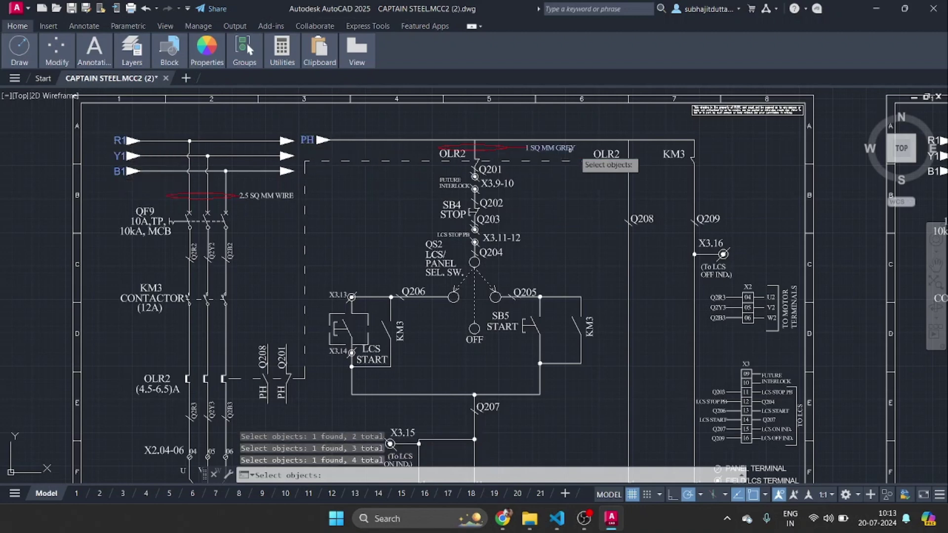
Add the control circuit ferrule texts Q201 to Q206, Q208 and Q209 to the selection.
click(642, 219)
click(708, 219)
click(491, 203)
click(488, 219)
click(490, 169)
click(491, 252)
click(523, 292)
click(417, 291)
Add the ferrules Q2R2, Q2Y2 and Q2B2 and the vertical Q201 and Q208 beside the OLR2 contacts to the selection.
drag(366, 230, 458, 173)
click(320, 195)
click(300, 196)
click(283, 196)
click(371, 298)
click(352, 304)
Add the motor lead labels U, V, W and the ferrules Q2R3, Q2Y3 and Q2B3 below OLR2 to the selection.
click(308, 413)
click(292, 413)
click(273, 413)
click(321, 354)
click(302, 354)
click(285, 353)
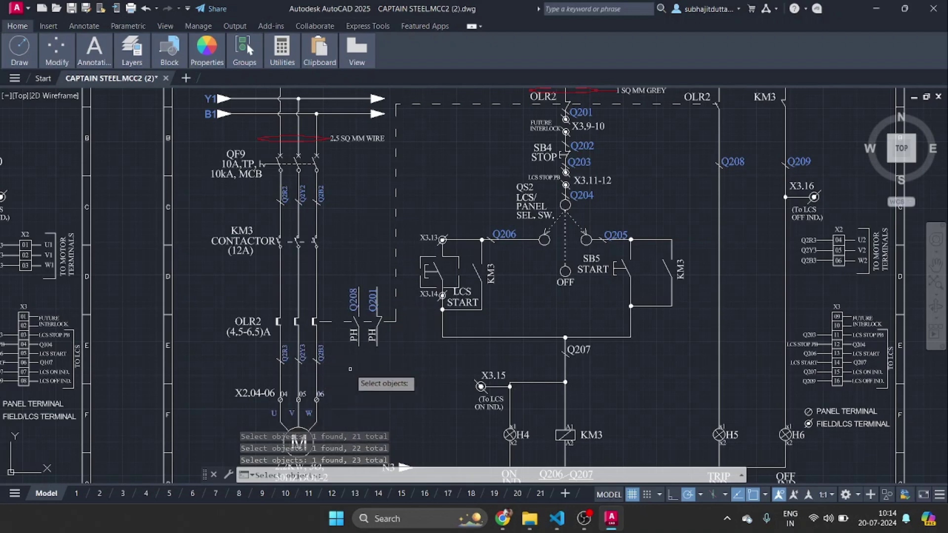
Add both PH labels at the OLR2 contacts, ferrule Q207 and the motor terminal numbers 04, 05 and 06 to the selection.
click(354, 338)
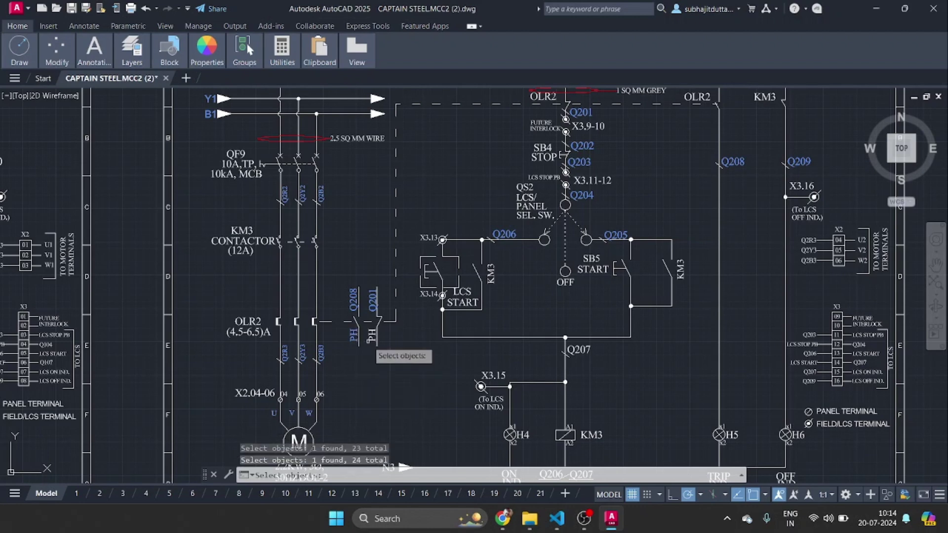
click(373, 338)
click(580, 351)
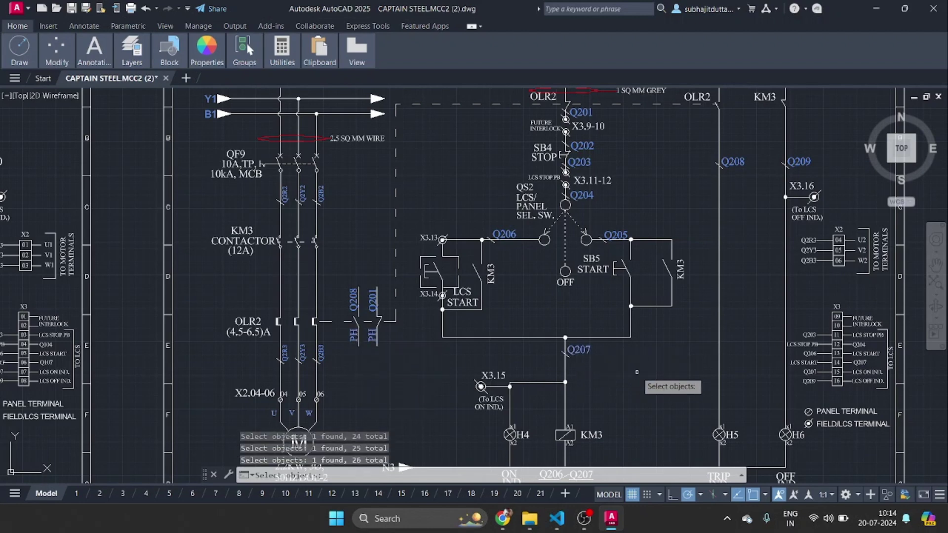
click(284, 393)
click(302, 393)
click(320, 393)
Add the ferrule texts Q205, Q206, Q207, PH and Q209 of the contact list below coil KM3 to the selection.
drag(396, 392, 216, 283)
click(365, 367)
click(367, 379)
click(370, 393)
click(408, 392)
click(403, 379)
Add the X3 terminal strip ferrules Q203, Q206, Q207 and Q209 and the opposite Q204 and Q207 to the selection.
scroll(402, 364, up, 2)
drag(760, 246, 380, 304)
click(295, 225)
click(292, 212)
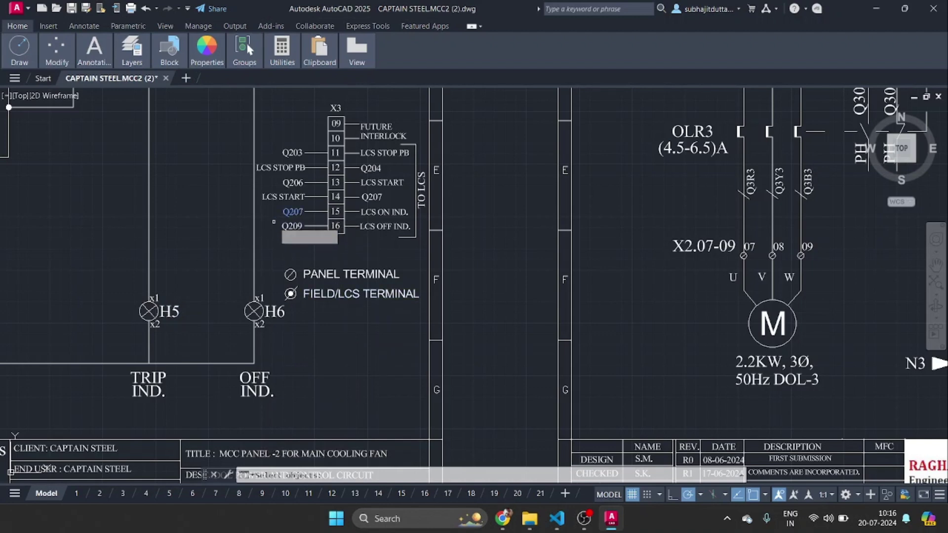
drag(290, 218, 569, 184)
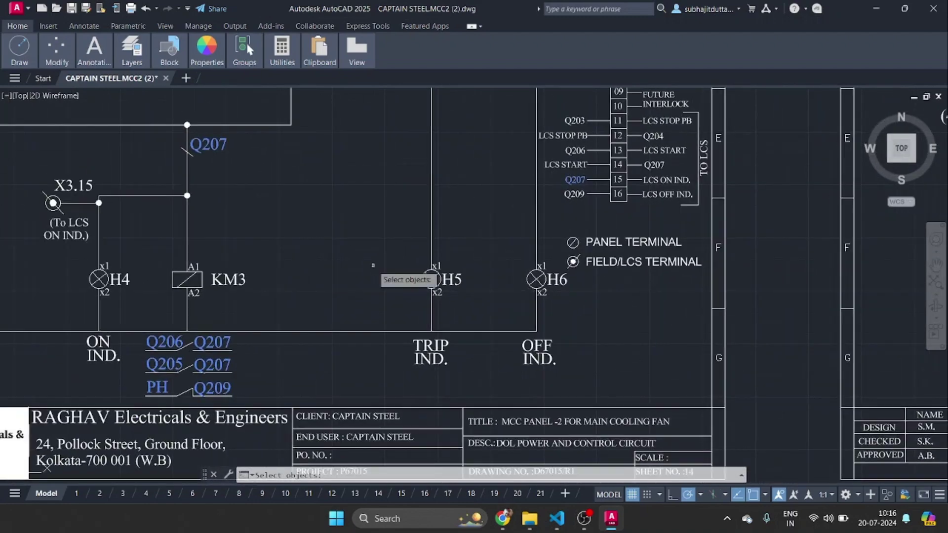
click(574, 194)
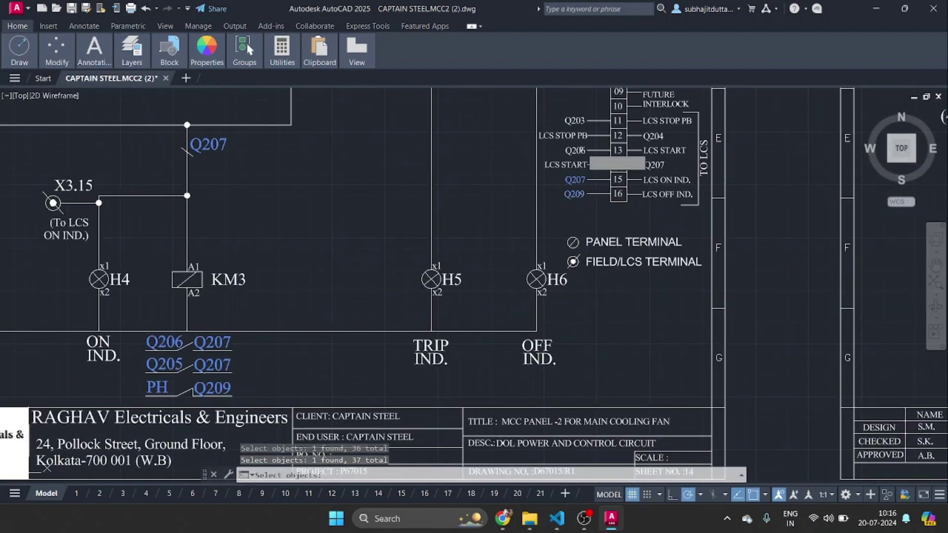
click(575, 179)
click(575, 150)
click(576, 119)
click(653, 136)
click(654, 165)
Add the X2 terminal strip texts Q2R3, Q2Y3, Q2B3, U2, V2 and W2 to the selection.
scroll(651, 193, up, 5)
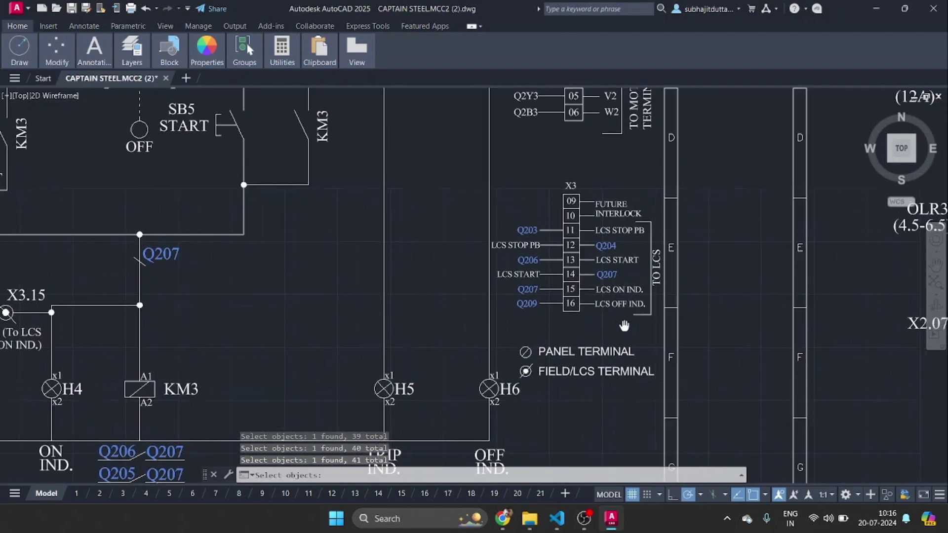
click(553, 172)
click(553, 188)
click(553, 203)
click(638, 172)
click(638, 187)
click(639, 204)
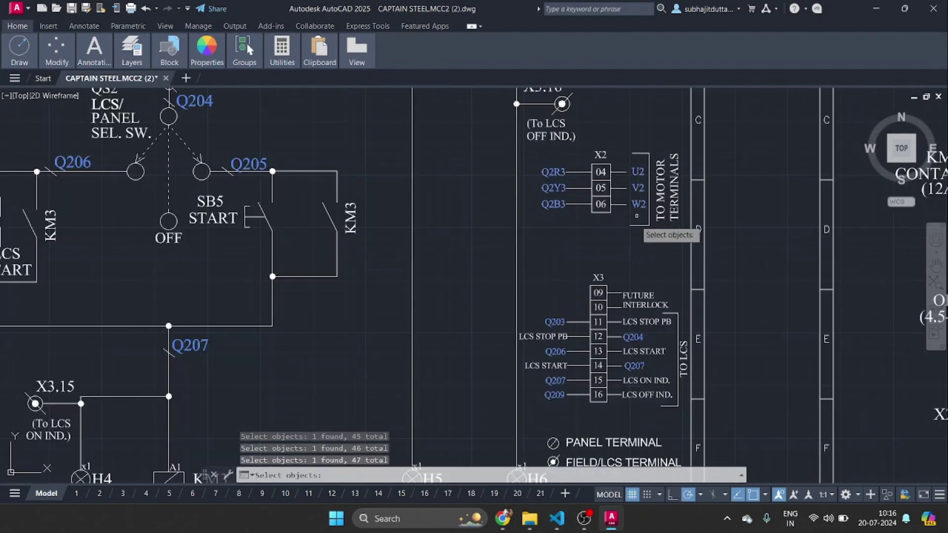
Remove the motor terminal labels U2, V2 and W2 at X2 from the selection.
scroll(606, 243, down, 2)
scroll(606, 243, up, 4)
click(606, 224)
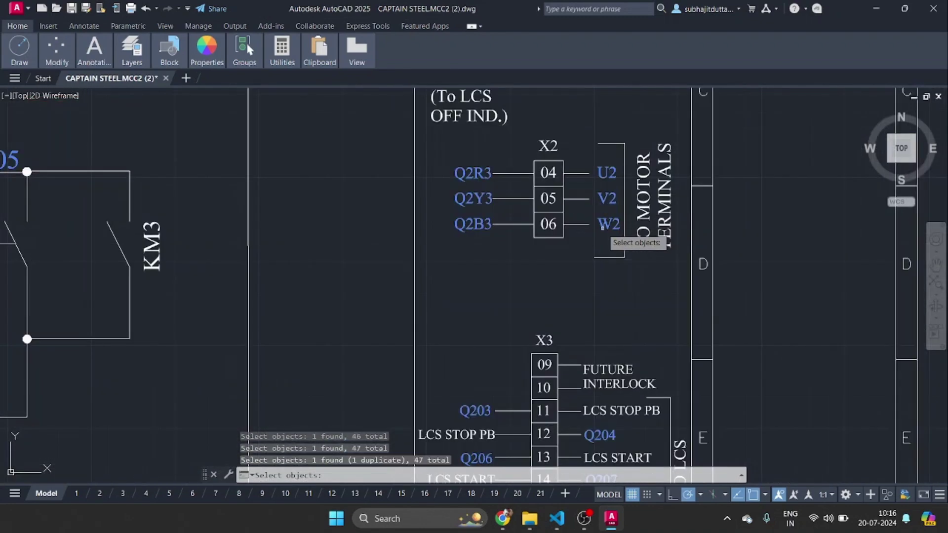
shift+click(607, 224)
shift+click(606, 198)
shift+click(606, 172)
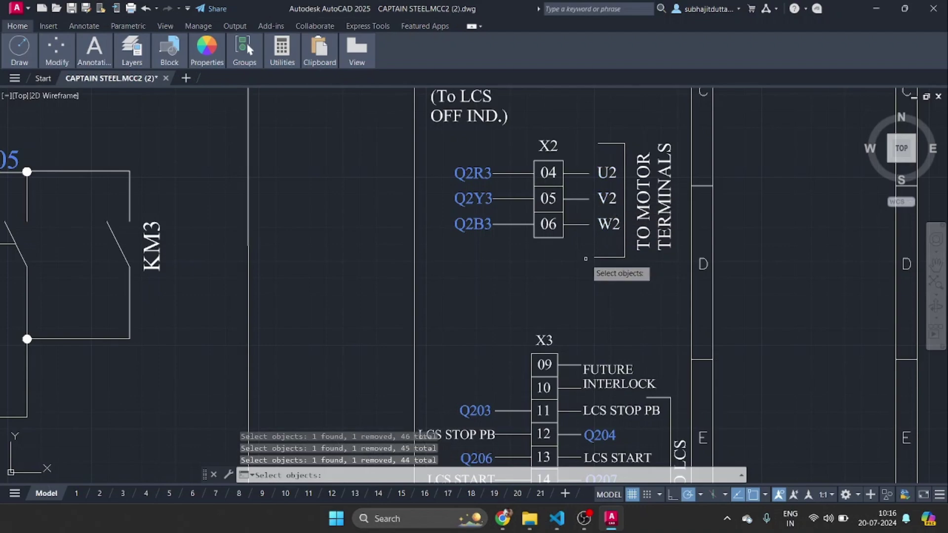
Finish the selection and apply the * prefix to all selected texts of the DOL-2 sheet.
scroll(586, 259, down, 4)
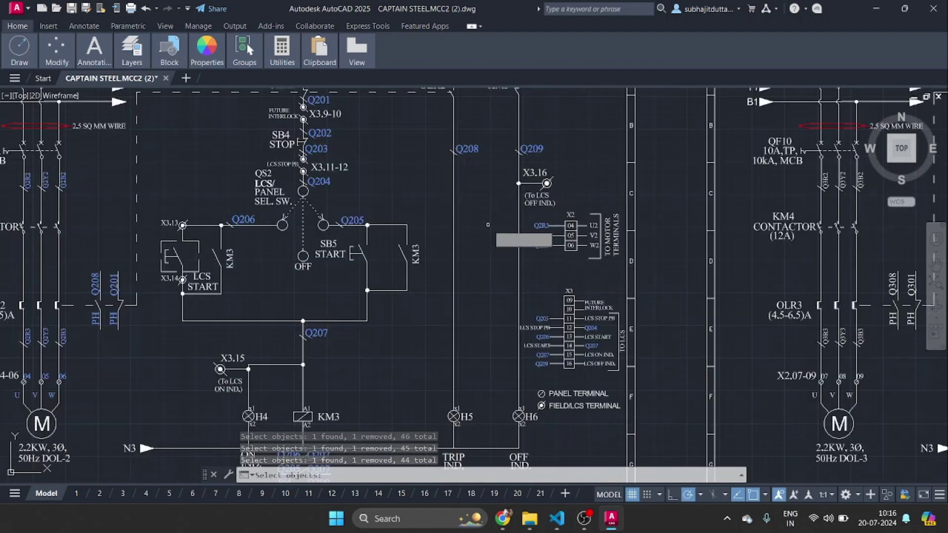
mouse_move(486, 232)
mouse_down()
mouse_move(562, 250)
mouse_move(596, 298)
mouse_move(609, 301)
mouse_move(630, 229)
mouse_up()
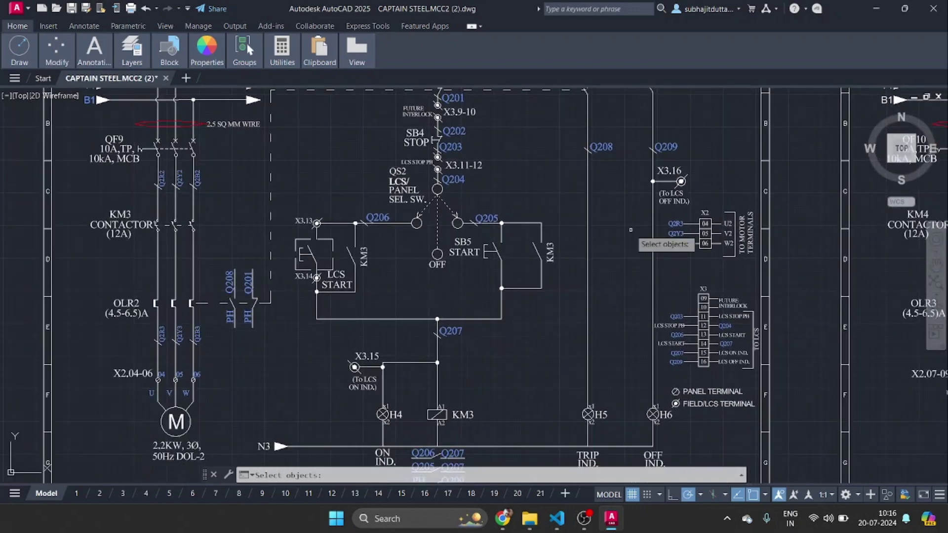
scroll(631, 229, down, 3)
key(Return)
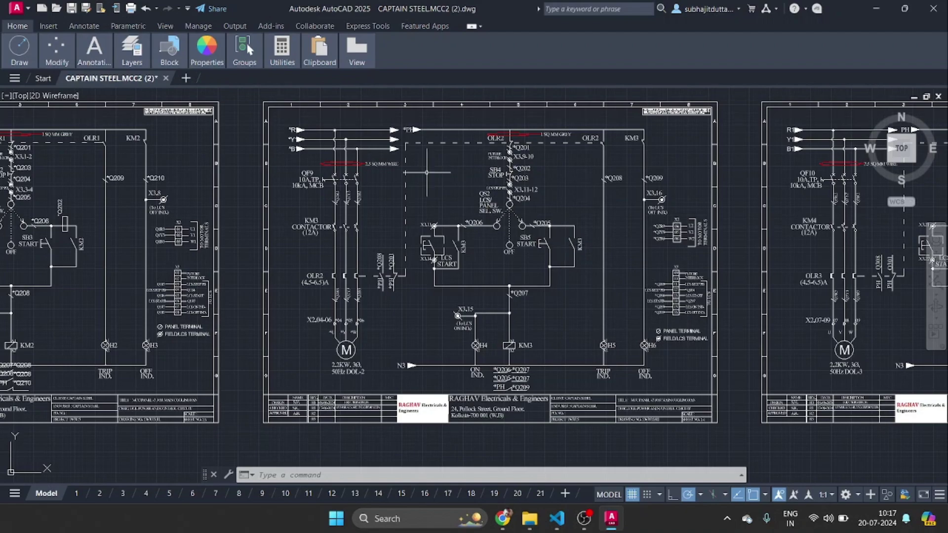
Load the Delete_Text_With_Prefix.lsp application from the Backup Script of AutoCAD folder using APPLOAD.
mouse_move(244, 155)
mouse_down()
mouse_move(516, 168)
mouse_move(554, 159)
mouse_up()
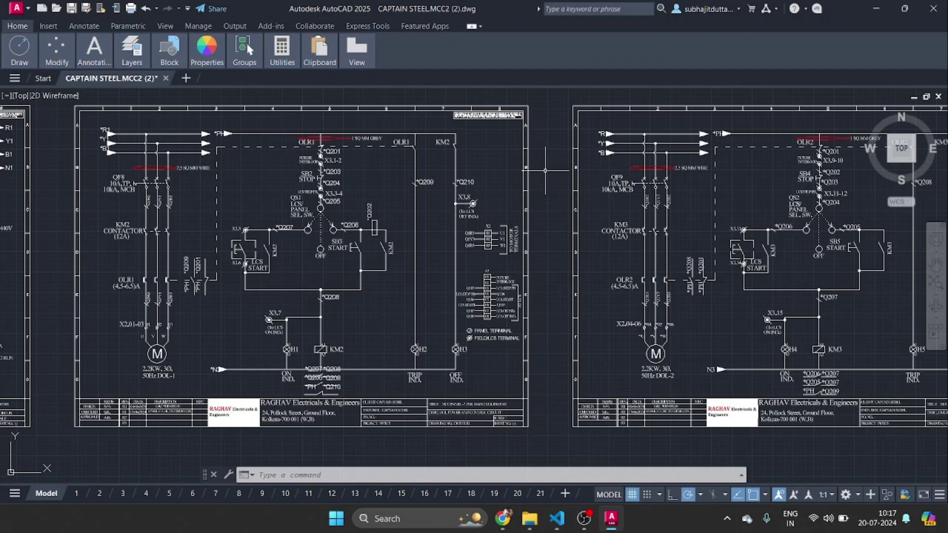
text(ap)
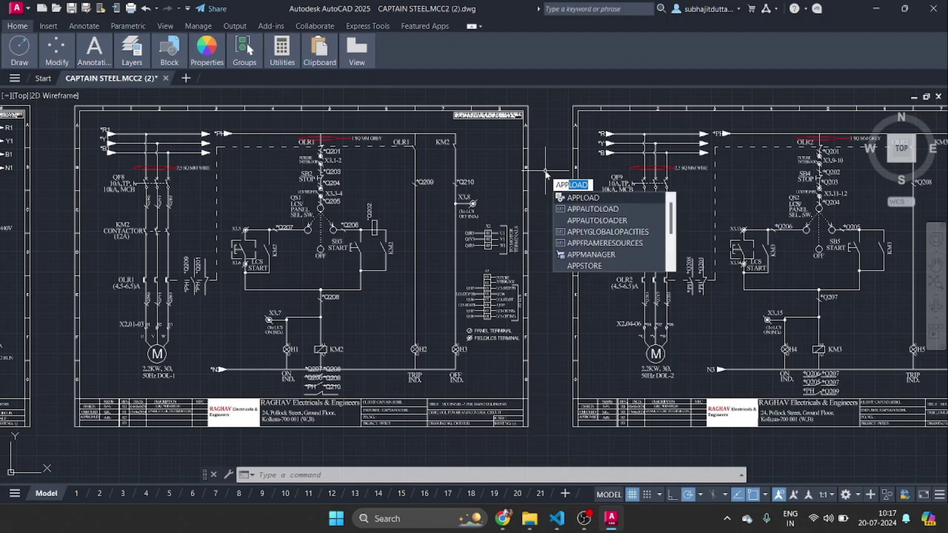
key(Escape)
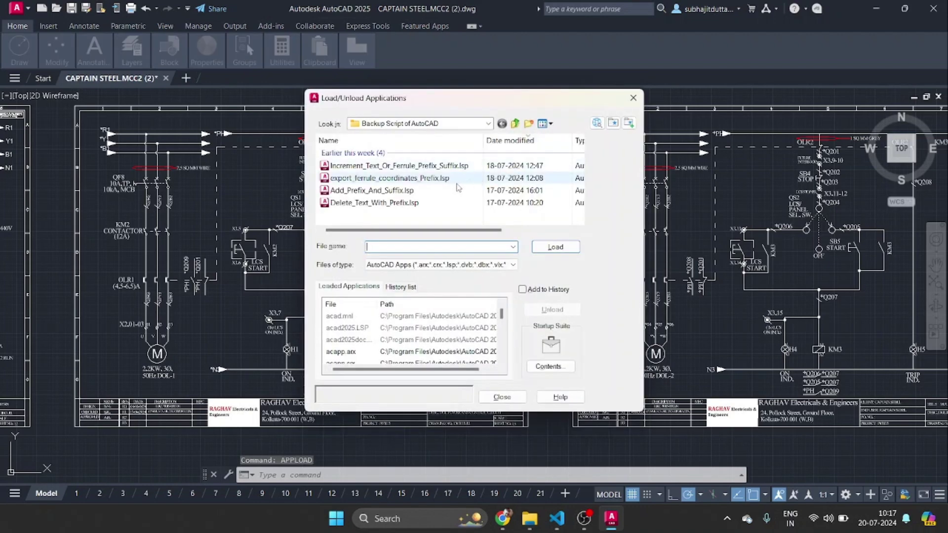
click(395, 206)
click(556, 246)
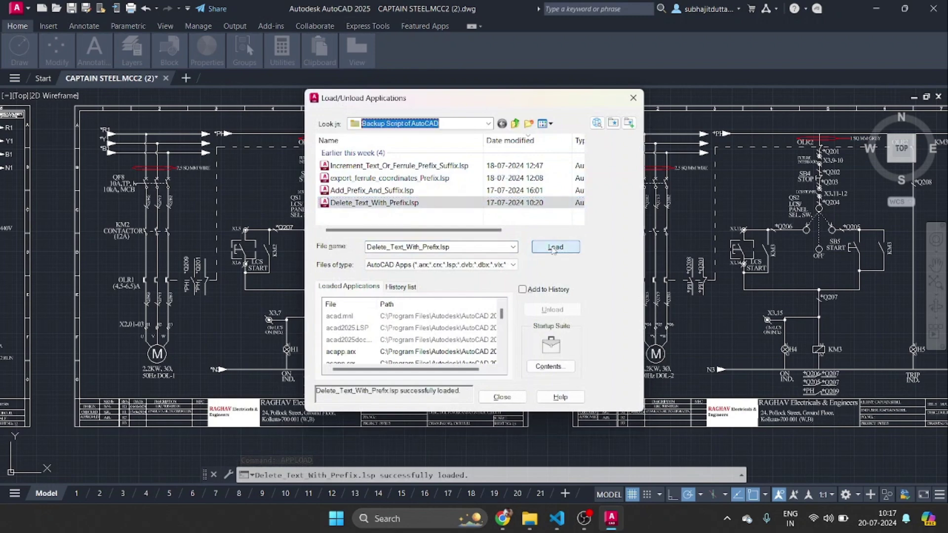
click(502, 397)
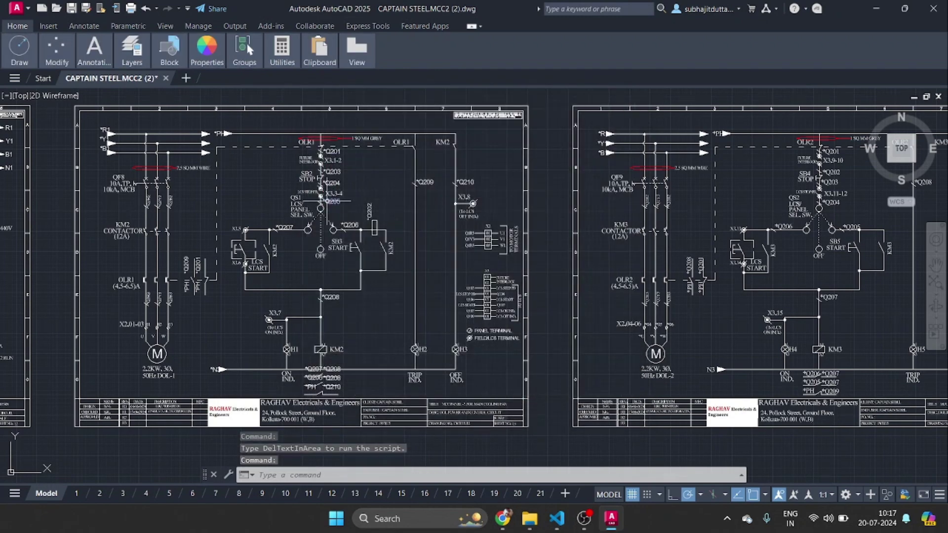
Run DELTEXTINAREA with prefix * over the whole frame of the DOL-1 sheet to delete its prefixed texts.
text(d)
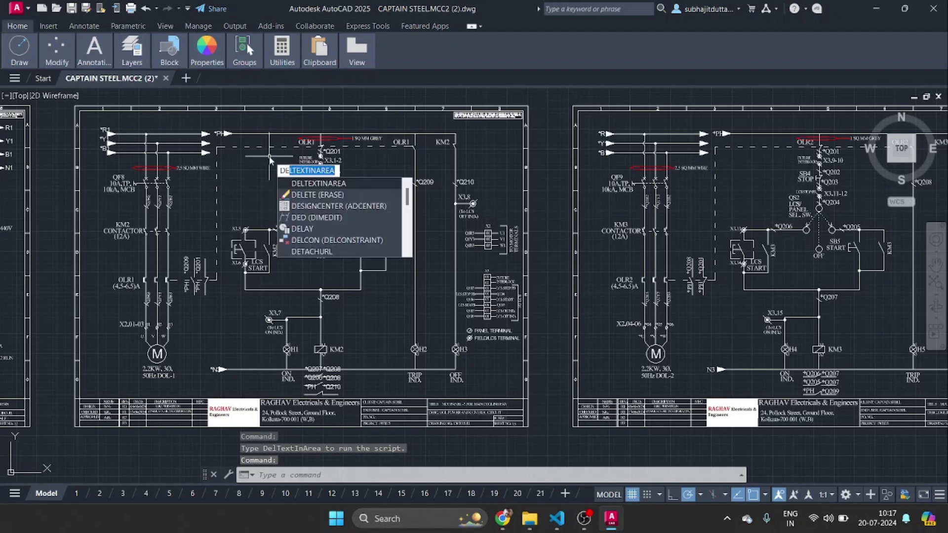
text(e)
key(Return)
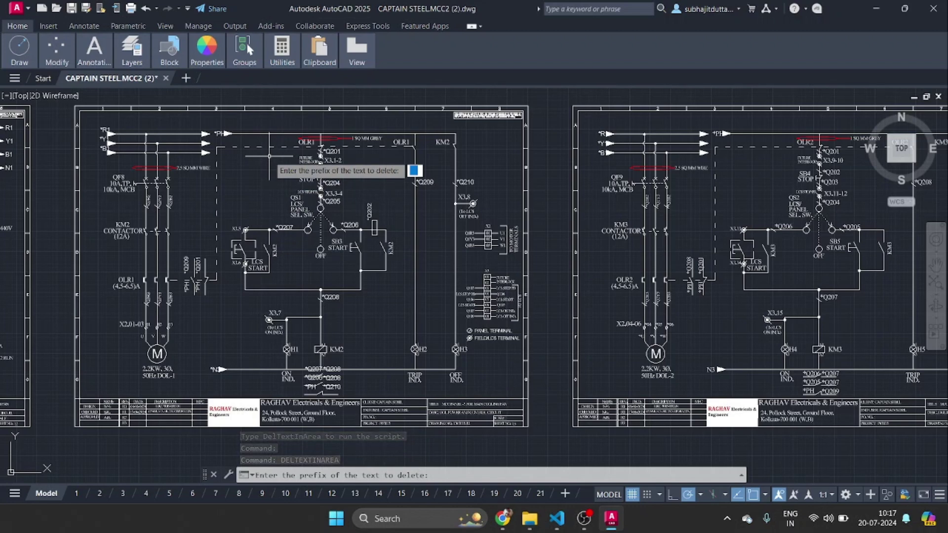
text(*)
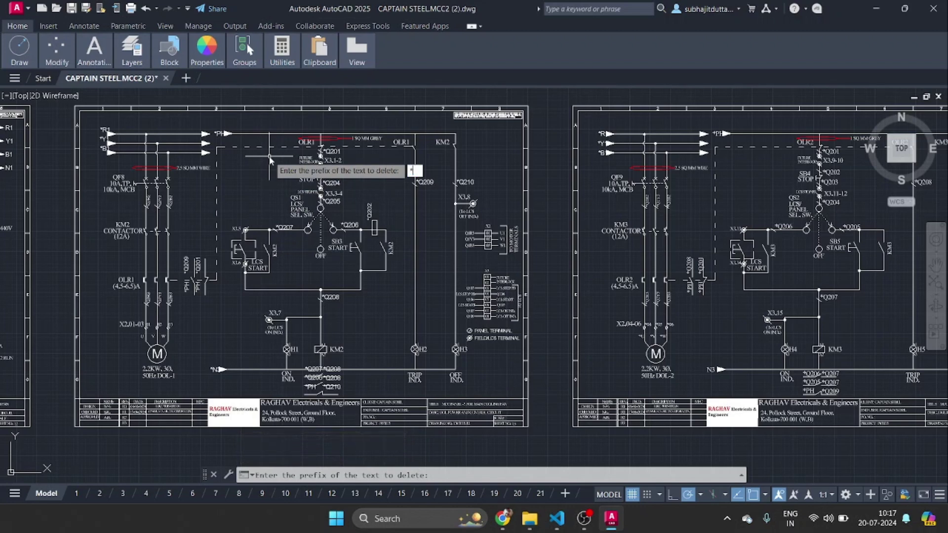
key(Return)
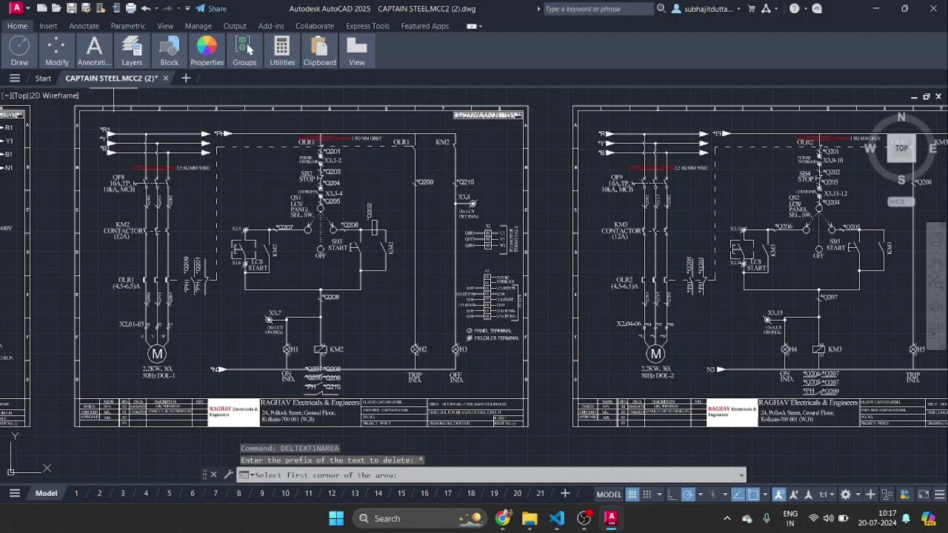
click(74, 105)
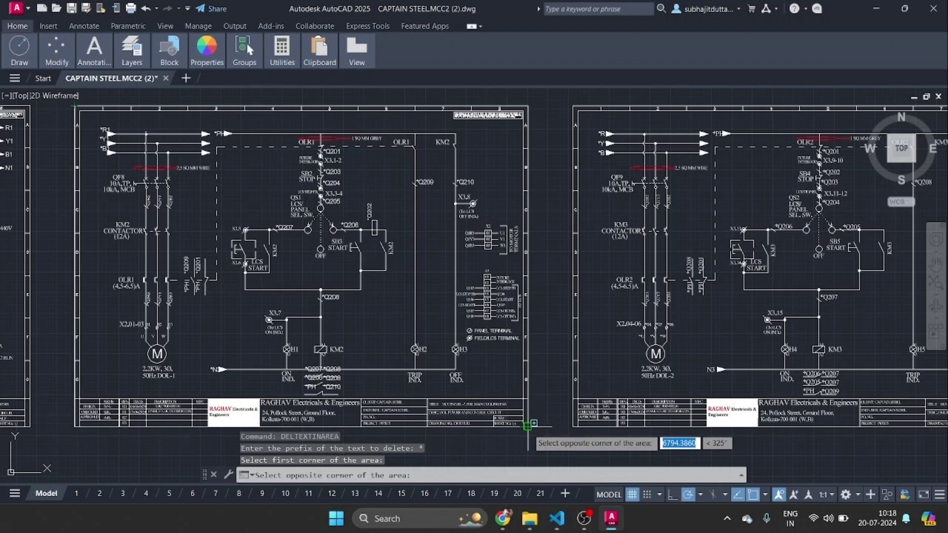
click(528, 426)
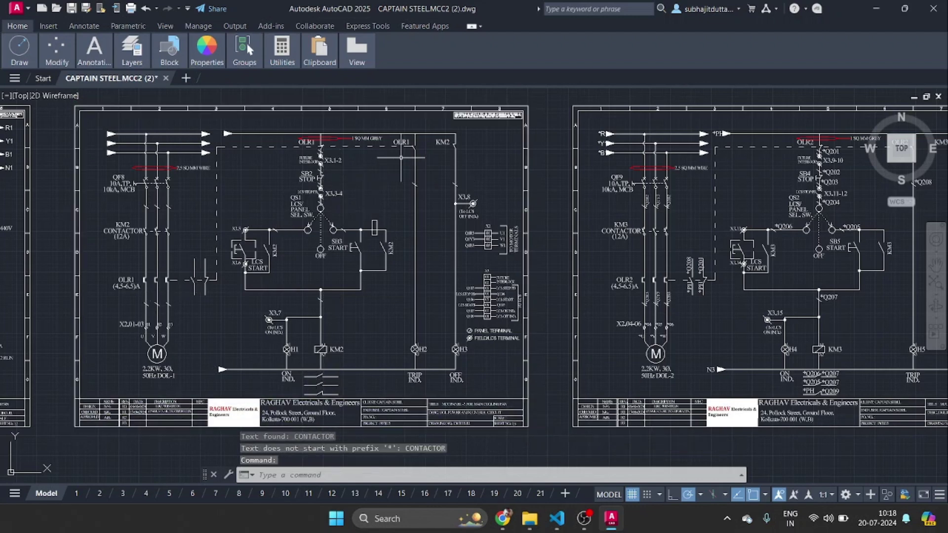
Load export_ferrule_coordinates_Prefix.lsp from the Backup Script of AutoCAD folder with APPLOAD.
mouse_move(538, 193)
mouse_down()
mouse_move(163, 148)
mouse_move(82, 200)
mouse_up()
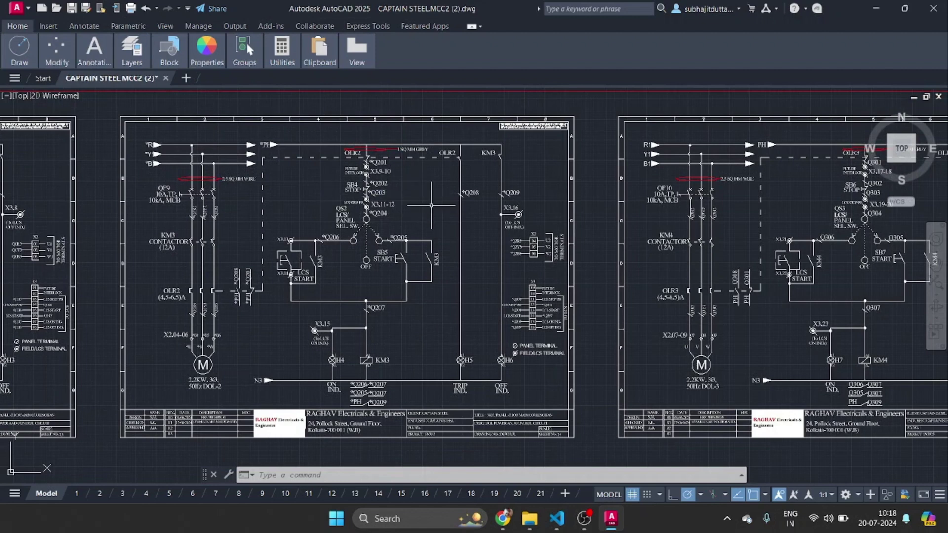
text(APP)
key(Return)
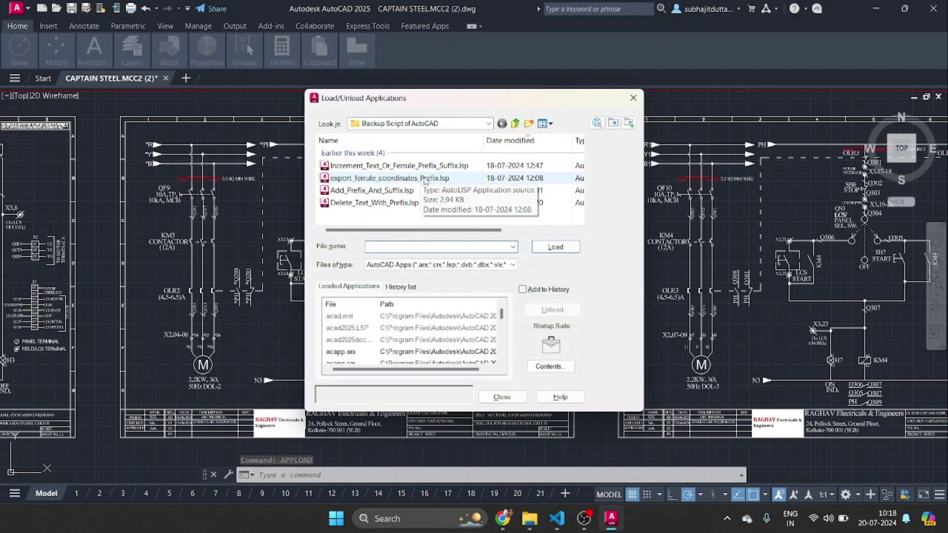
click(425, 178)
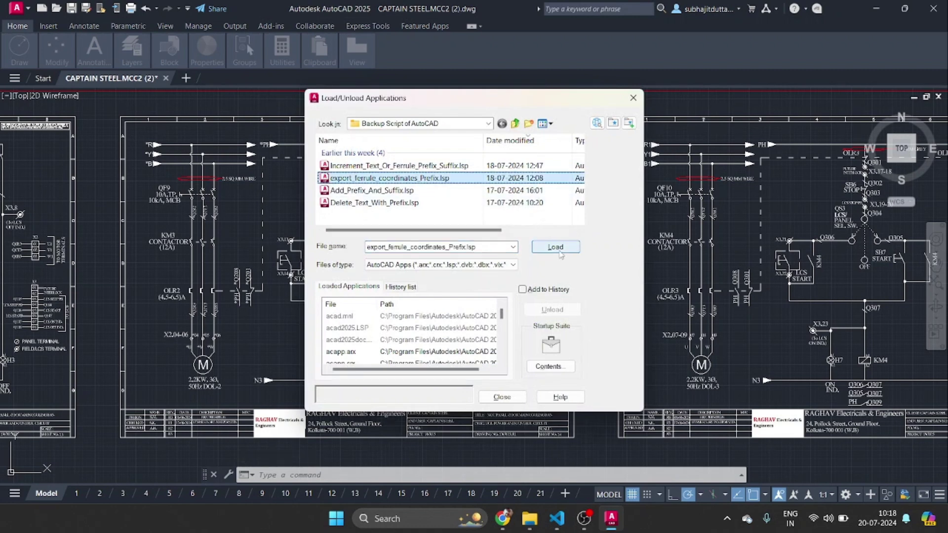
click(556, 246)
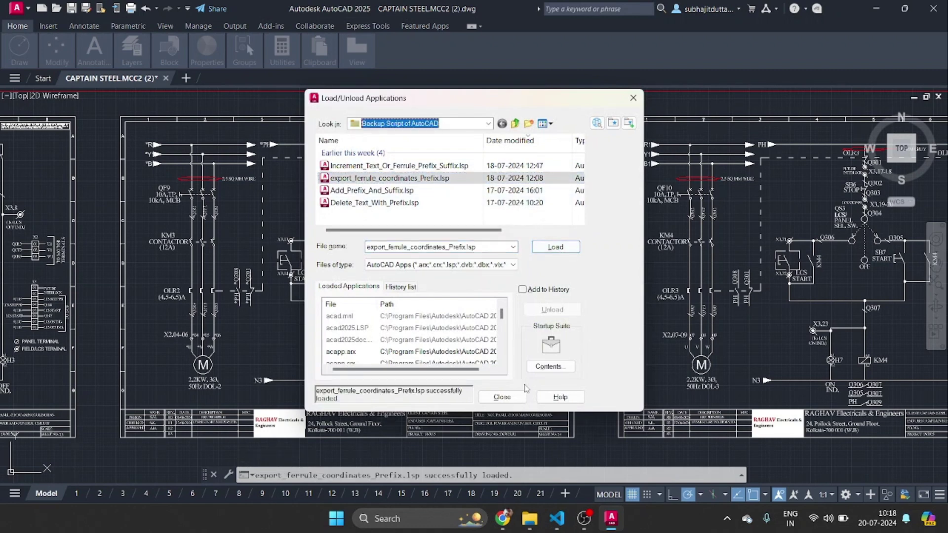
click(502, 397)
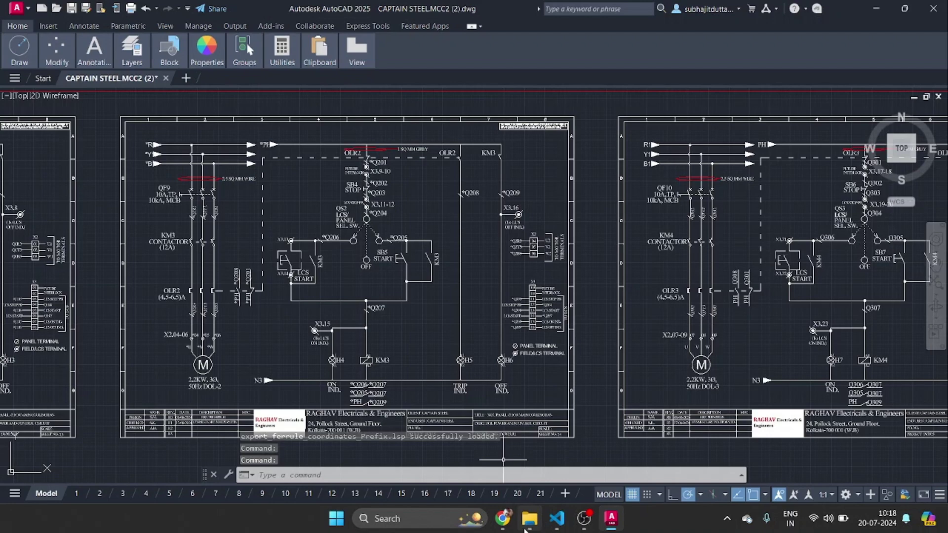
Switch to File Explorer and open the Windows (C:) drive.
click(529, 450)
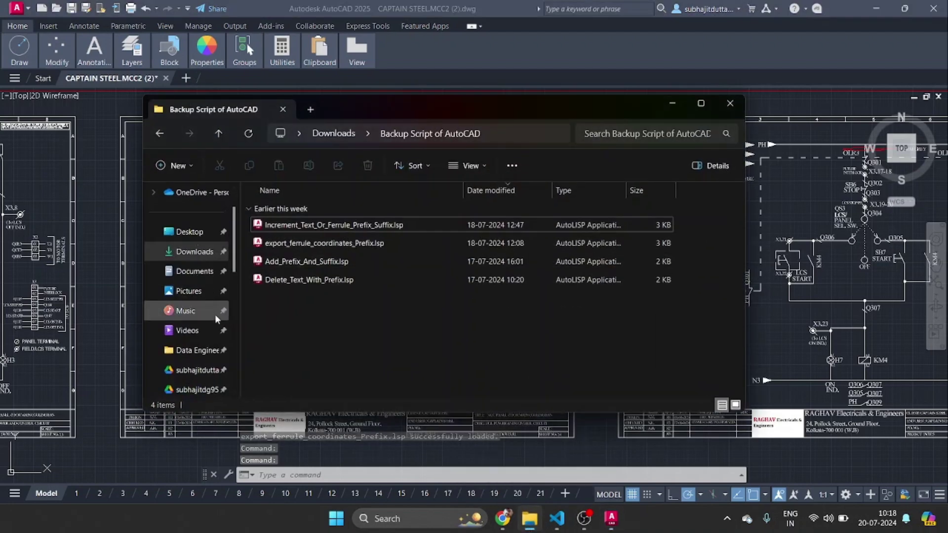
click(195, 272)
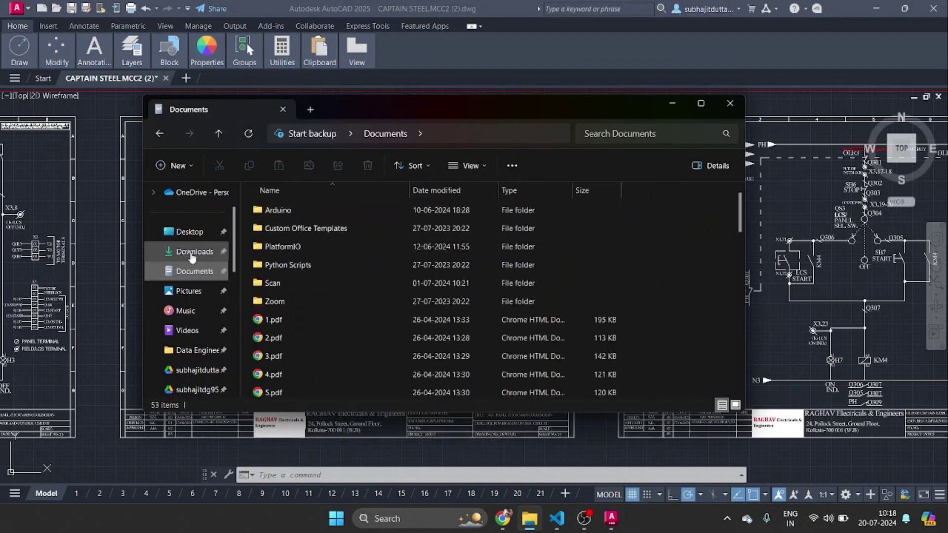
scroll(192, 296, down, 2)
scroll(191, 309, down, 1)
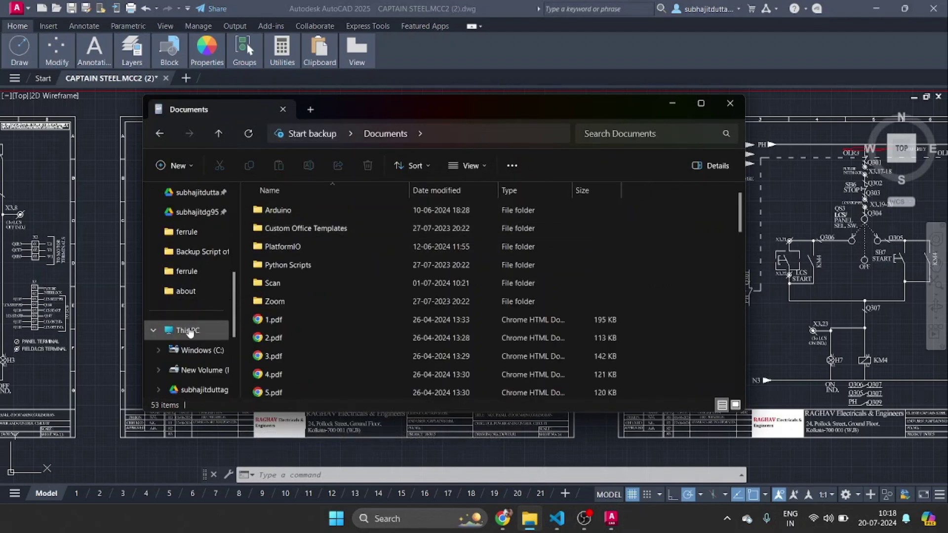
click(187, 330)
click(198, 354)
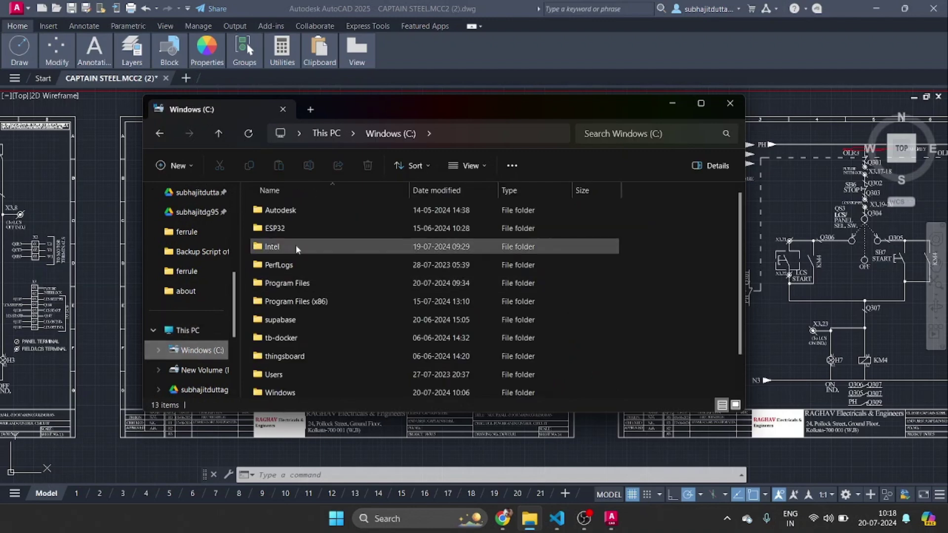
Open the ferrule folder inside Documents of the personal user profile under Users.
scroll(311, 340, down, 1)
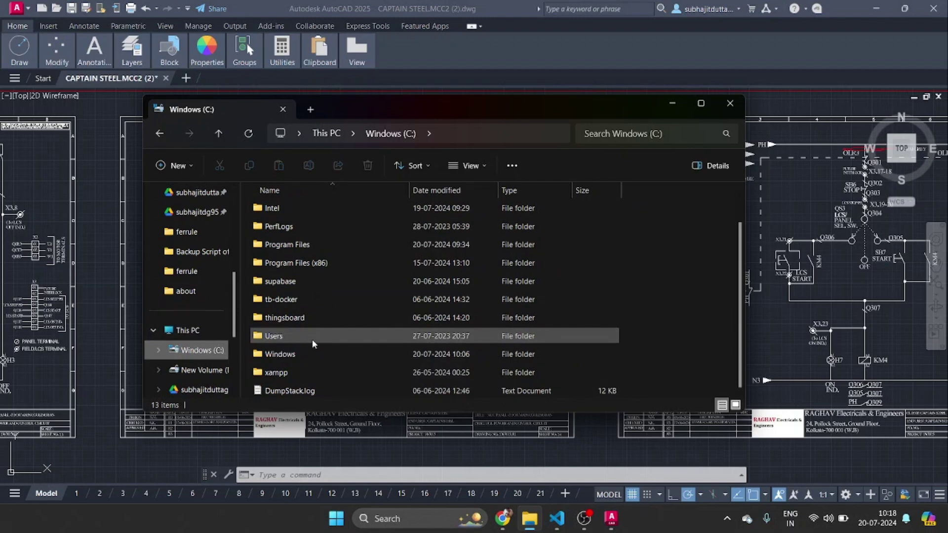
double_click(312, 339)
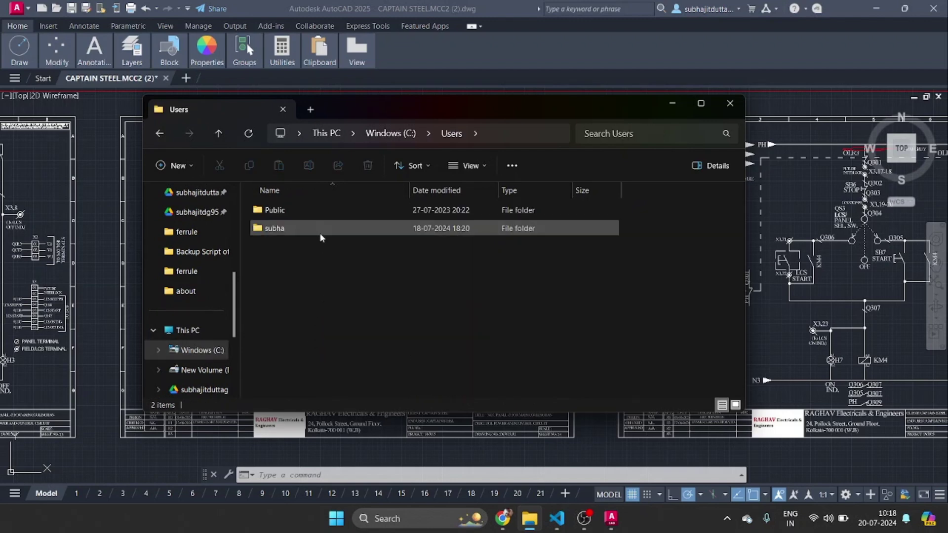
double_click(277, 228)
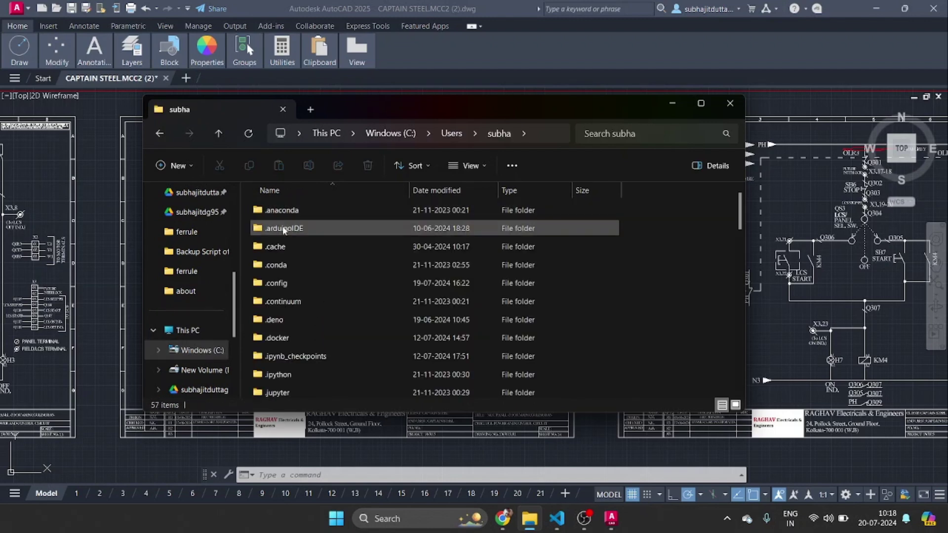
scroll(366, 336, down, 1)
scroll(367, 337, down, 10)
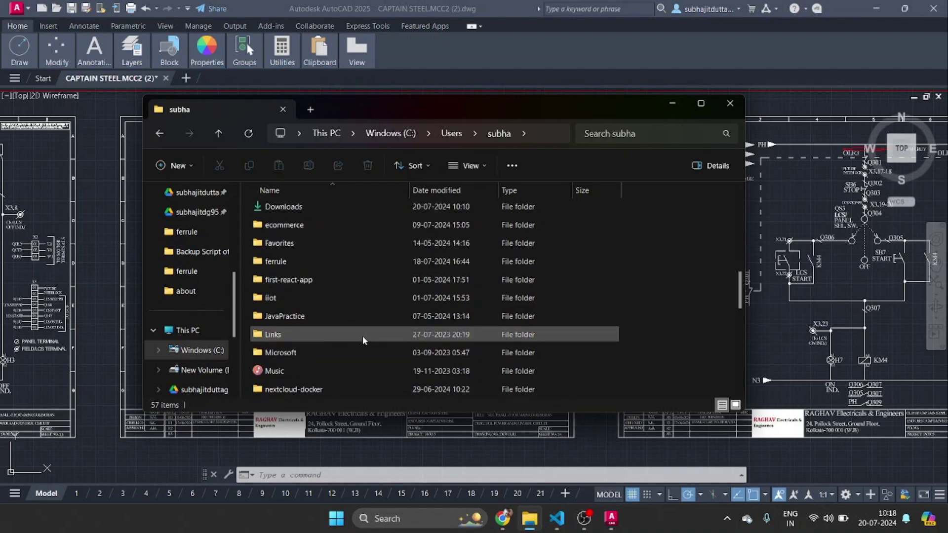
scroll(362, 336, up, 1)
double_click(318, 227)
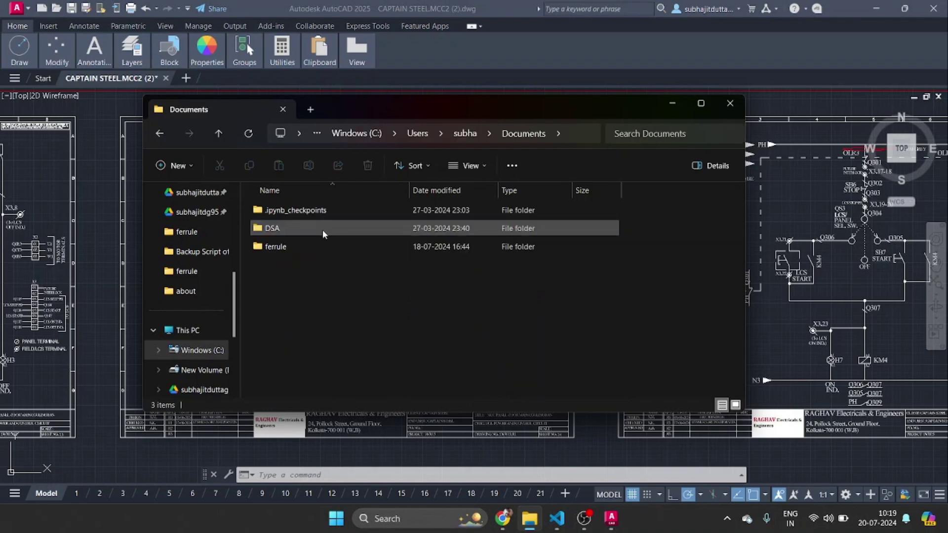
double_click(324, 247)
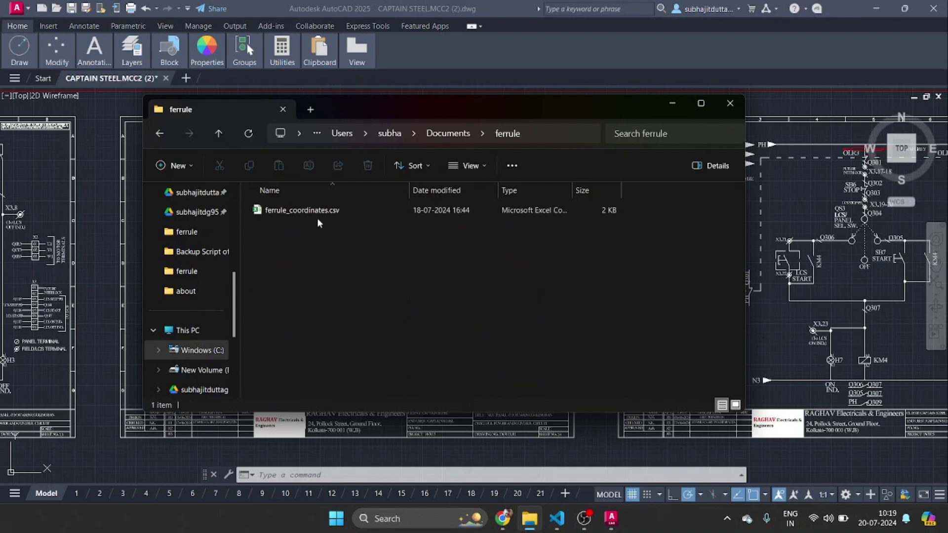
click(318, 212)
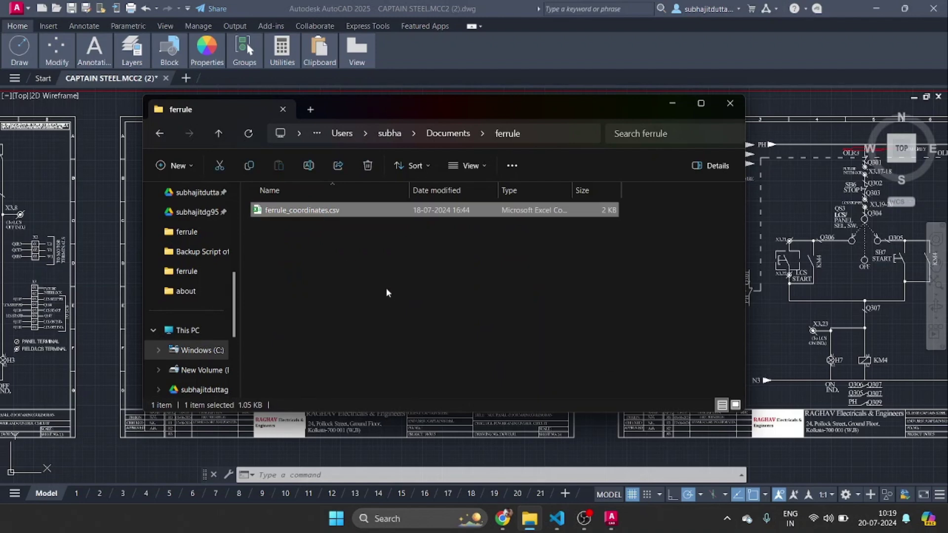
key(Delete)
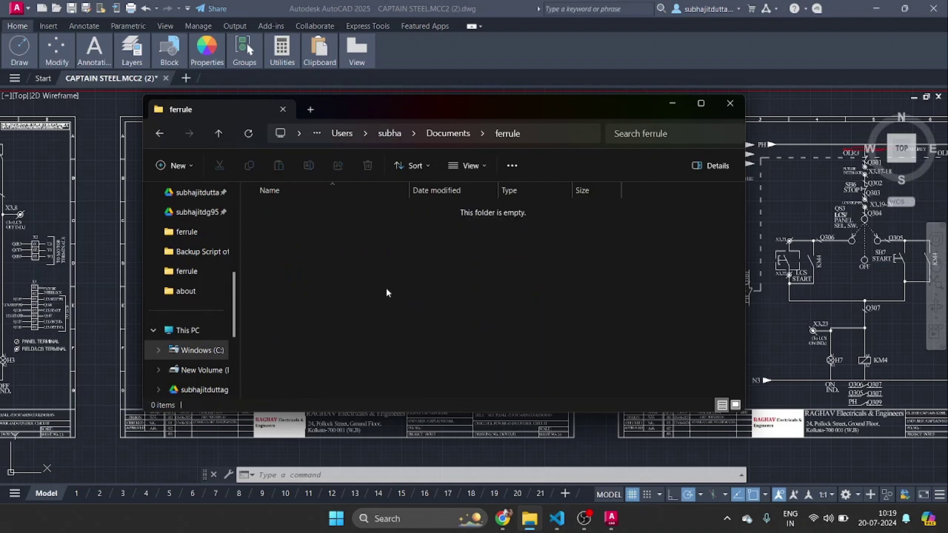
key(ctrl+z)
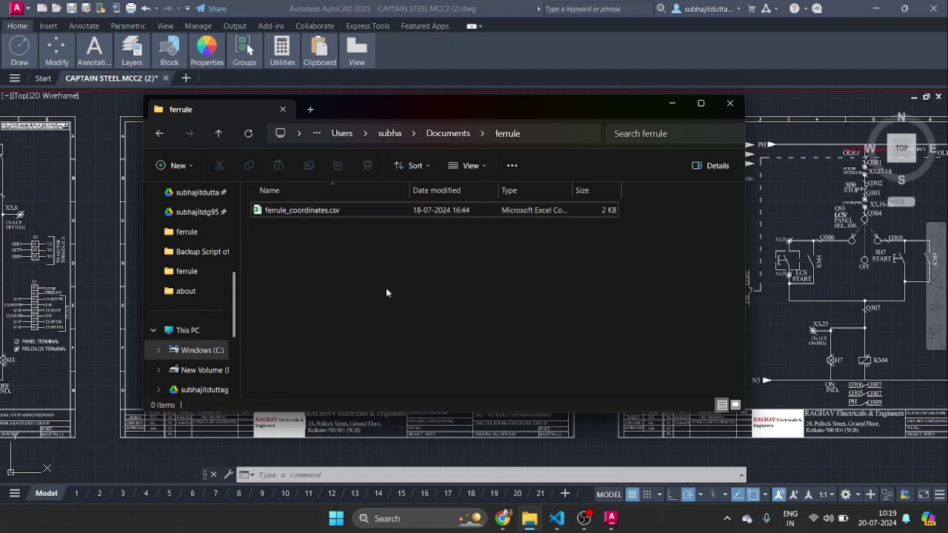
Rename ferrule_coordinates.csv to ferrule_coordinates_Pre.csv and return to the AutoCAD drawing.
click(334, 214)
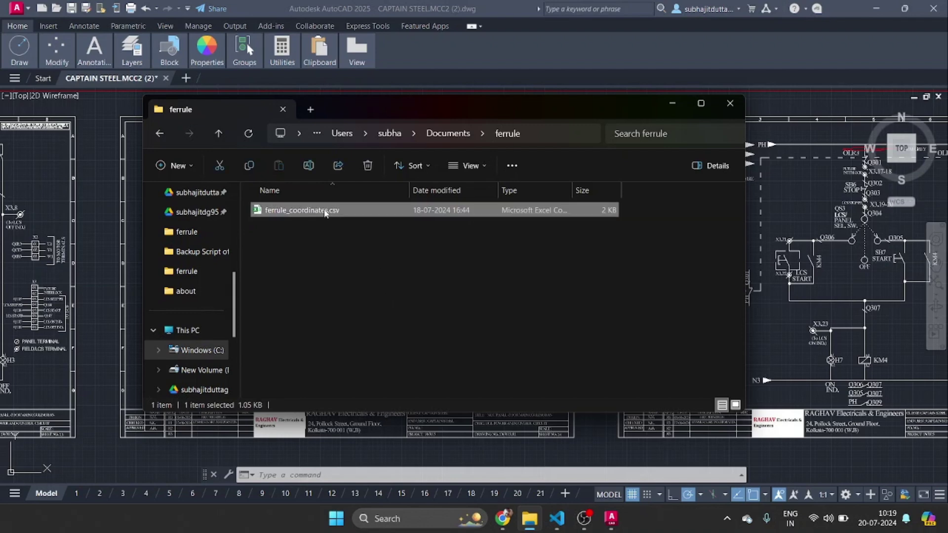
click(326, 211)
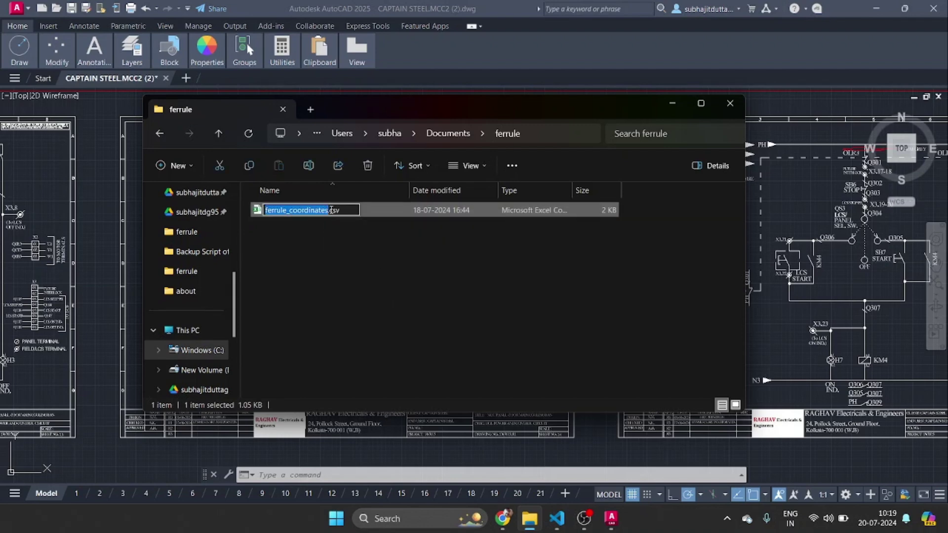
click(329, 210)
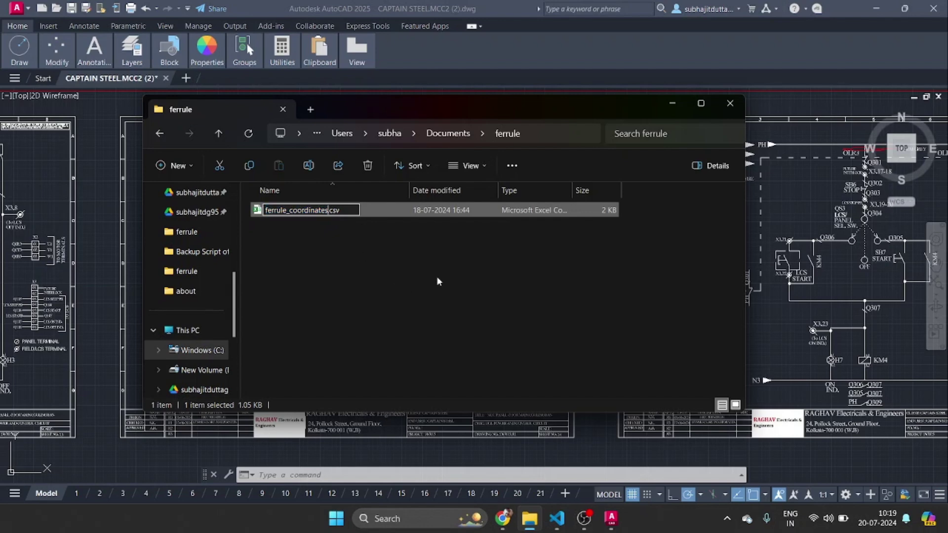
key(Delete)
text(_Pre.)
key(Return)
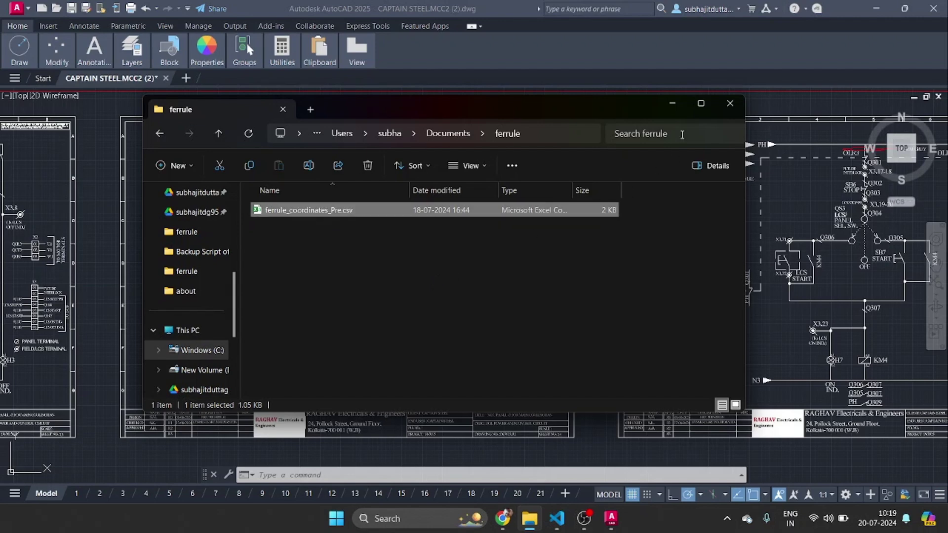
click(671, 102)
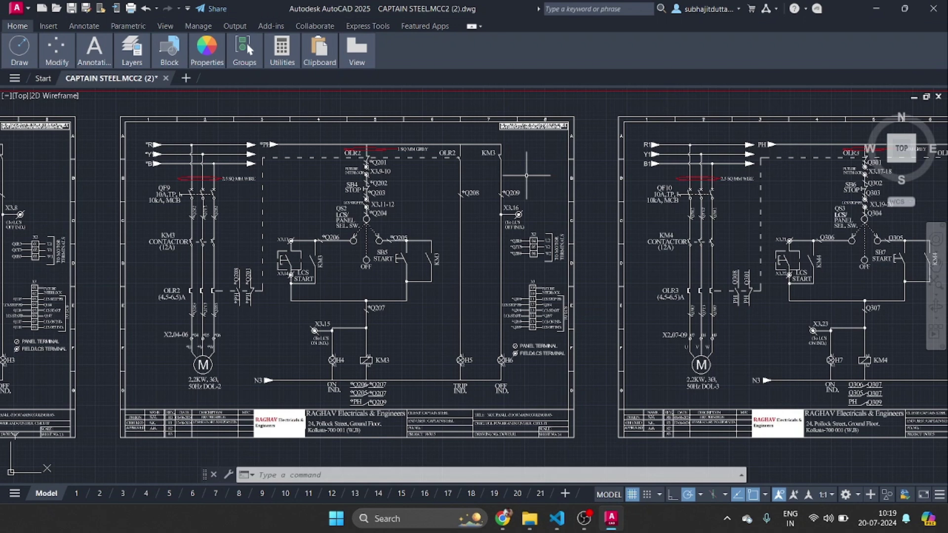
Run EXPORTFERRULECOORDINATES with the prefix filter * and highlight the exported file's path in the command history.
text(EX)
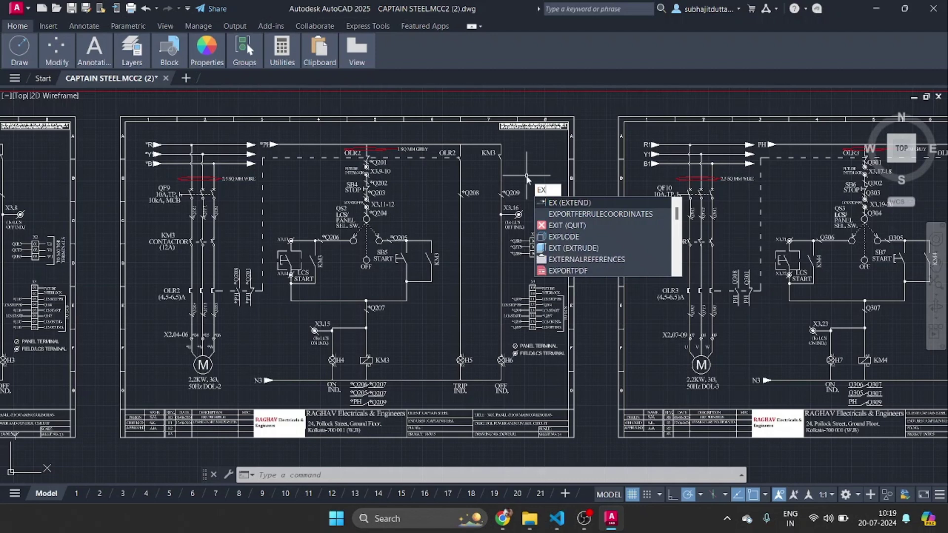
text(P)
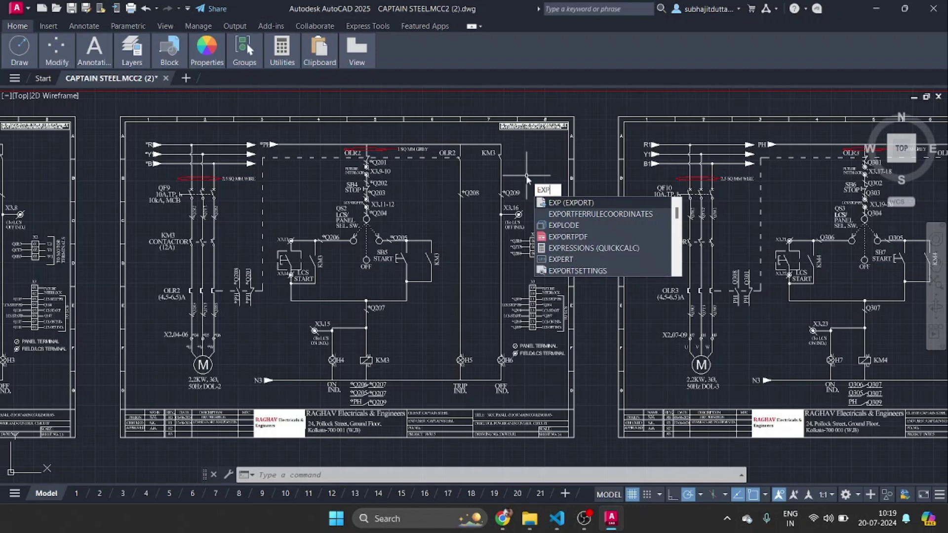
click(592, 216)
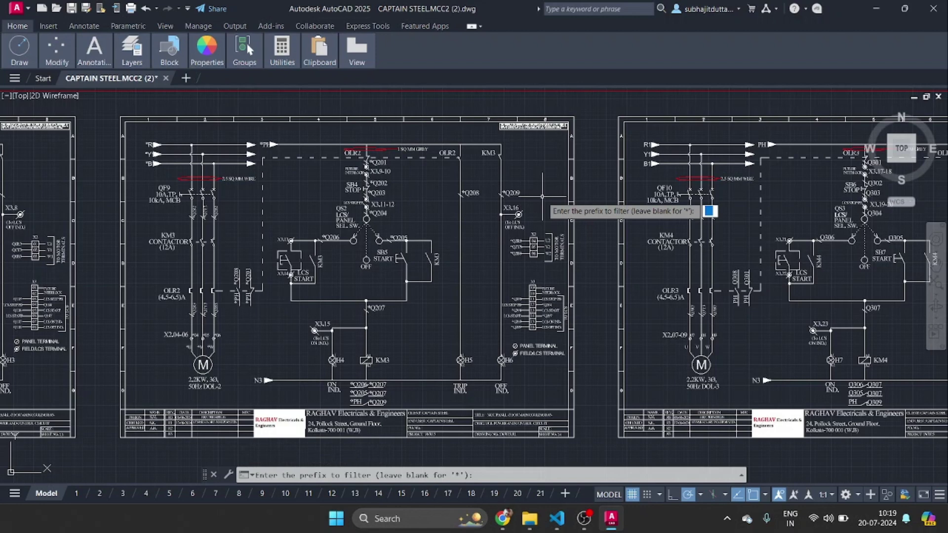
text(*)
key(Return)
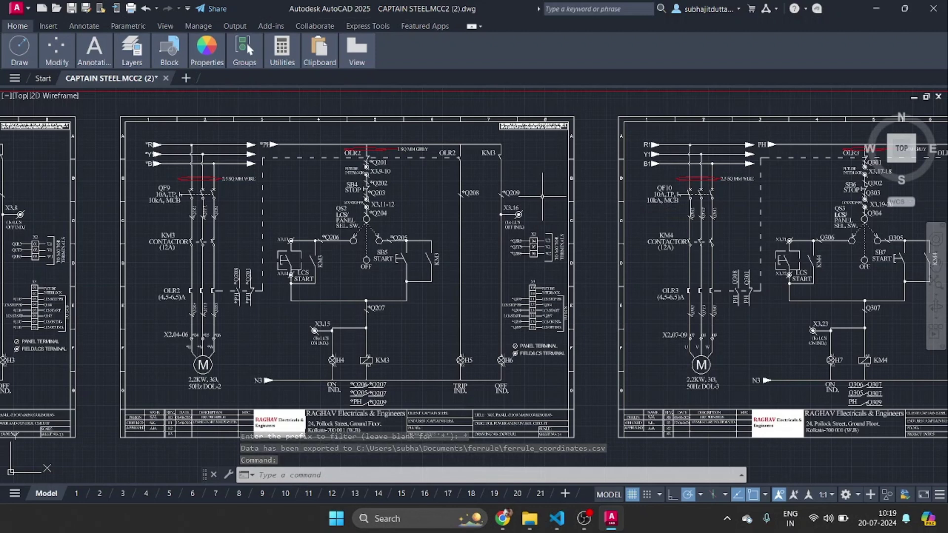
click(741, 474)
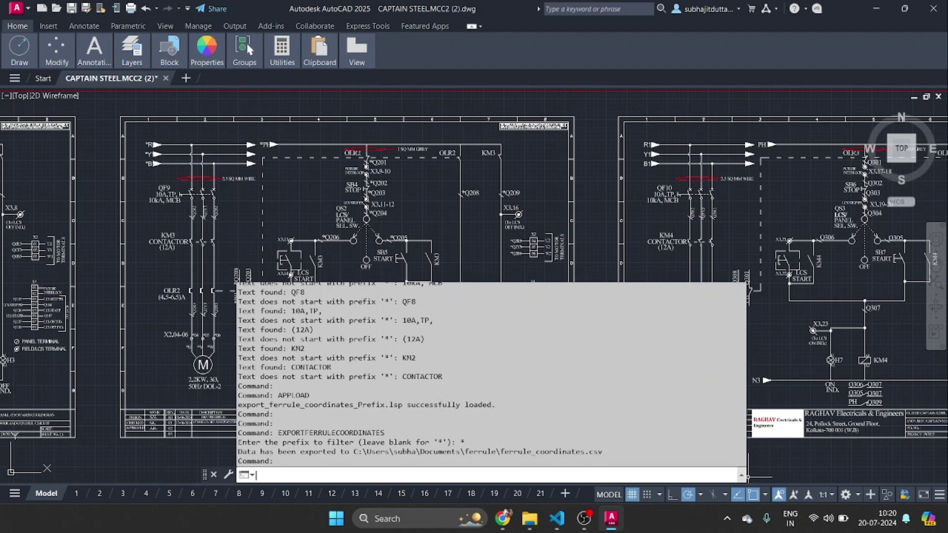
drag(261, 451, 276, 461)
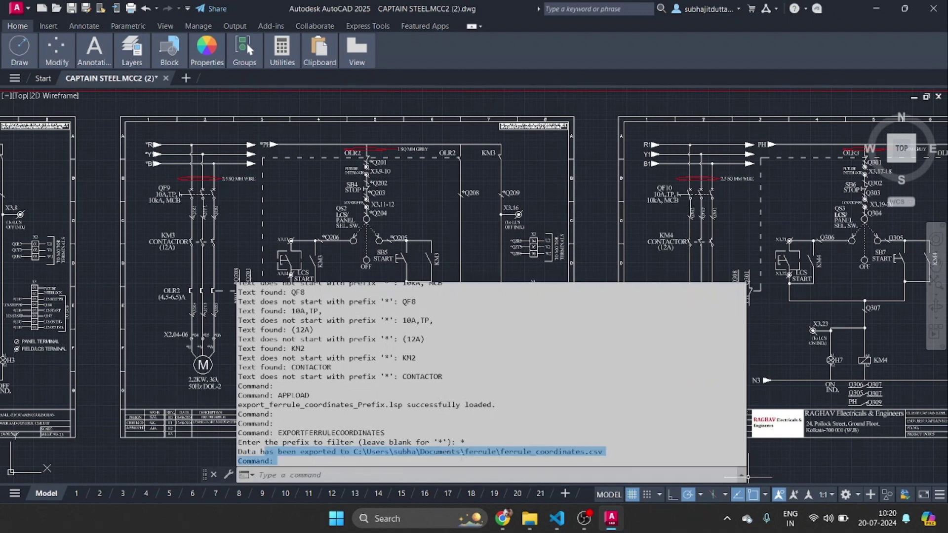
Switch to the ferrule folder in File Explorer, open the newly exported ferrule_coordinates.csv in Excel and review its rows.
click(468, 459)
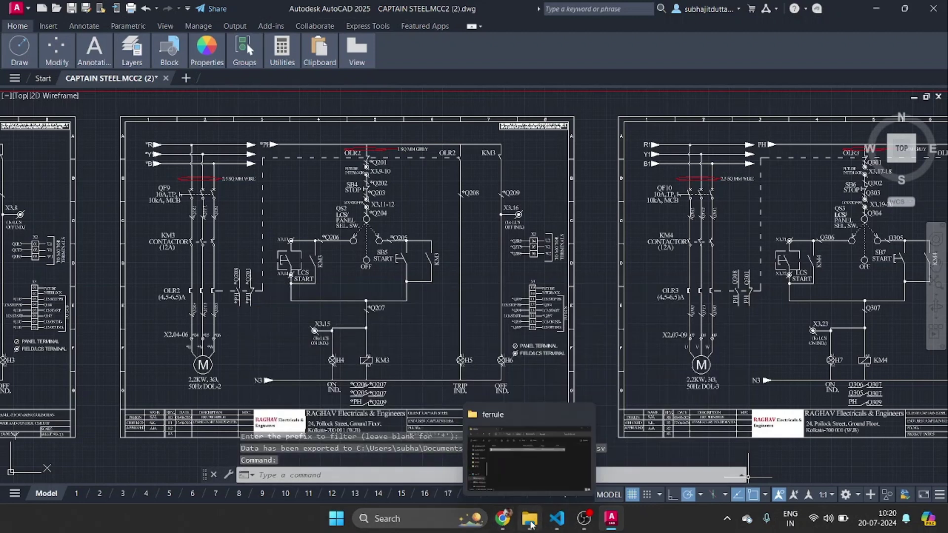
click(530, 518)
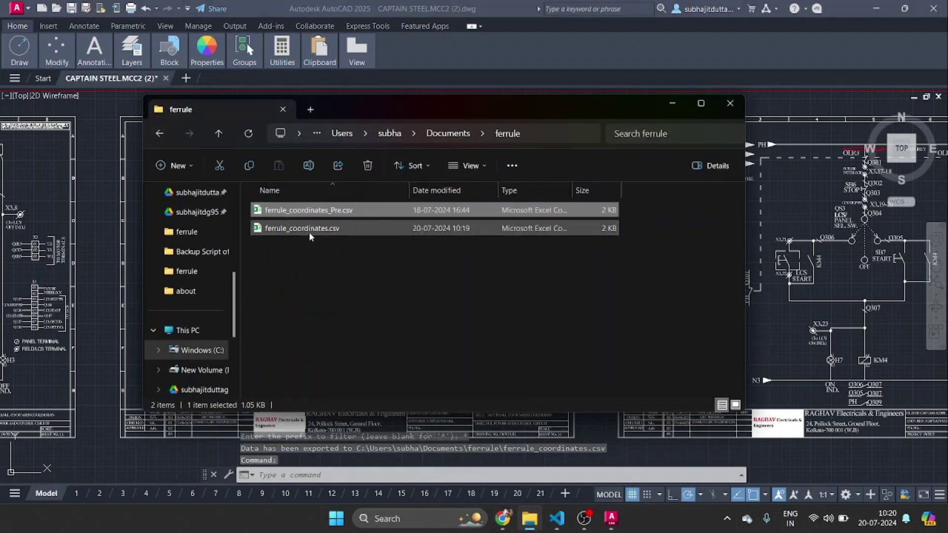
click(309, 232)
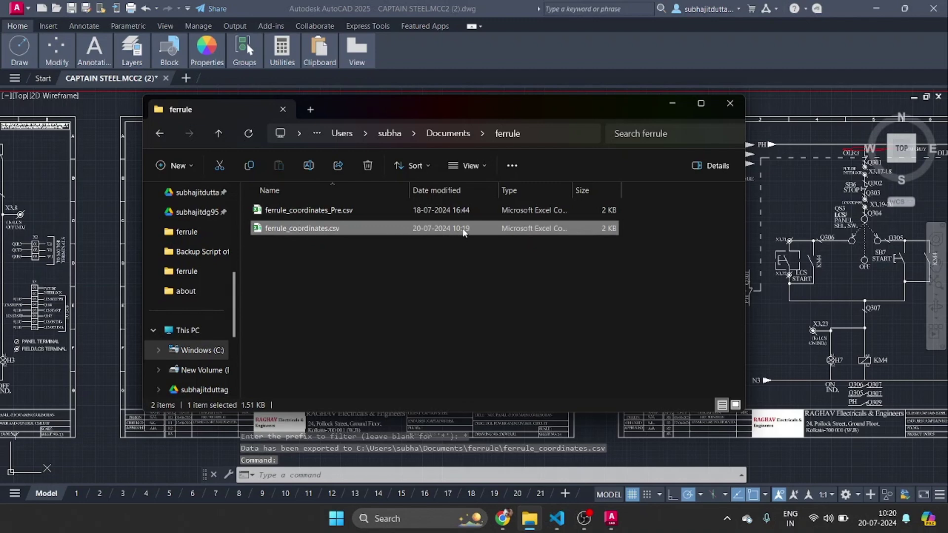
double_click(289, 229)
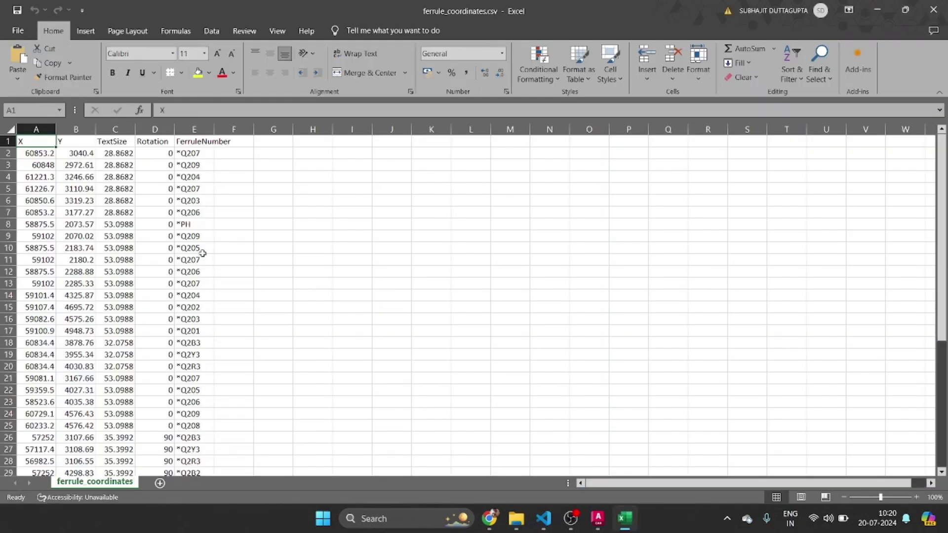
scroll(204, 175, down, 4)
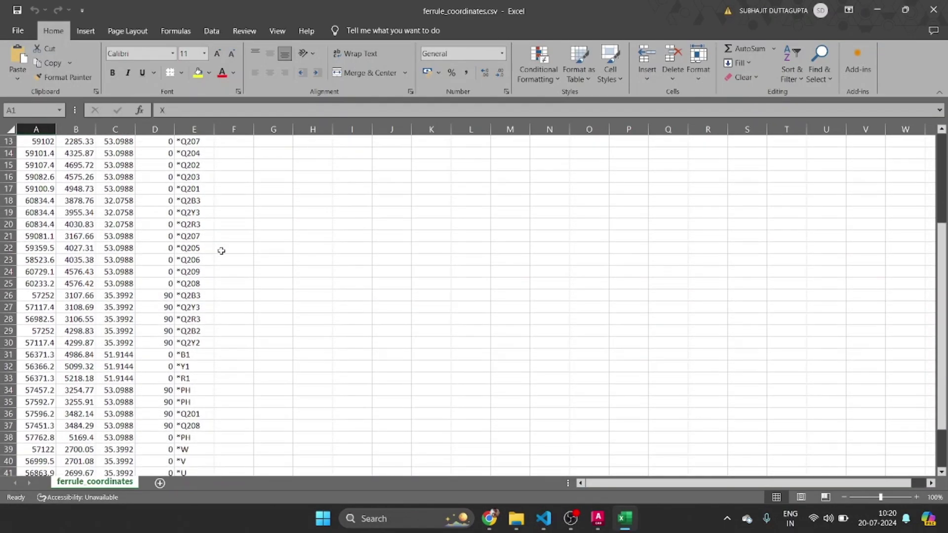
scroll(221, 249, down, 2)
scroll(224, 258, down, 2)
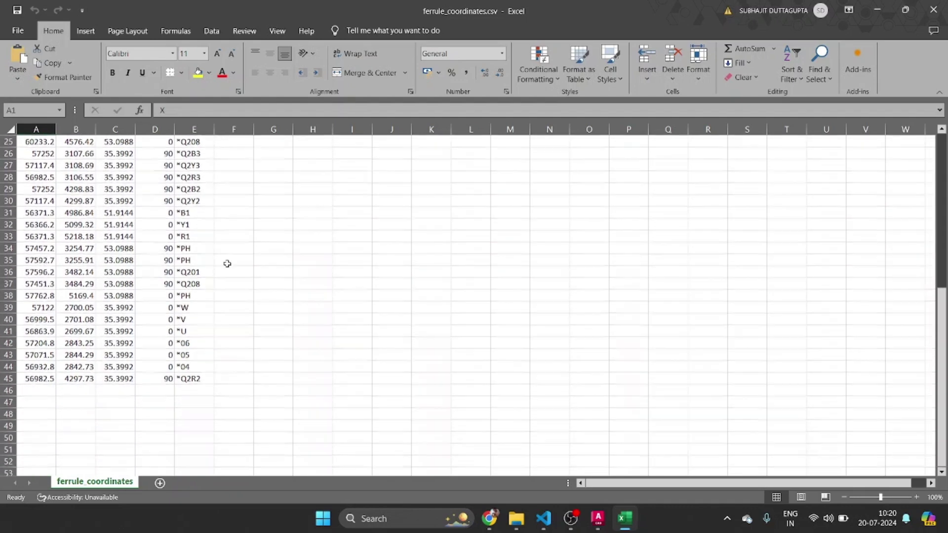
scroll(215, 286, up, 1)
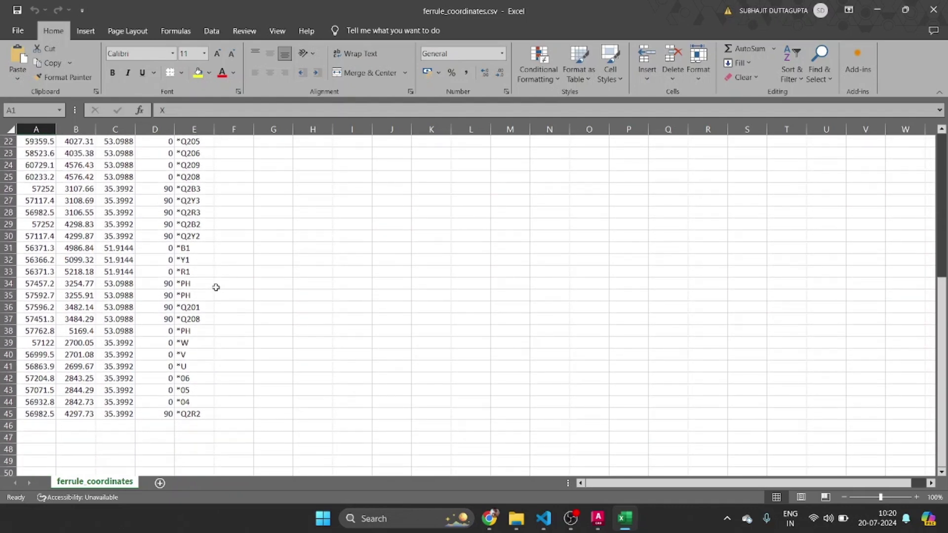
scroll(216, 288, up, 7)
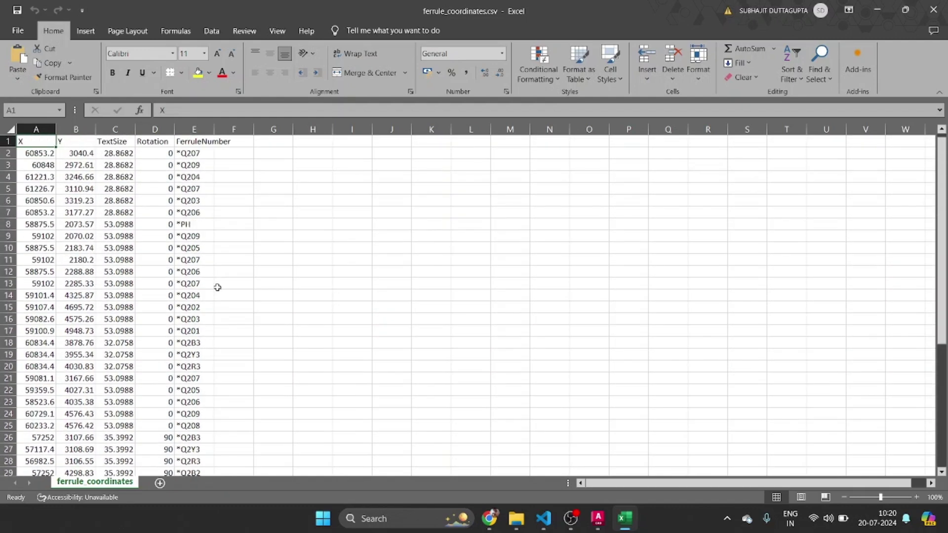
Sort the exported table by the FerruleNumber column from A to Z and review the sorted rows.
click(191, 154)
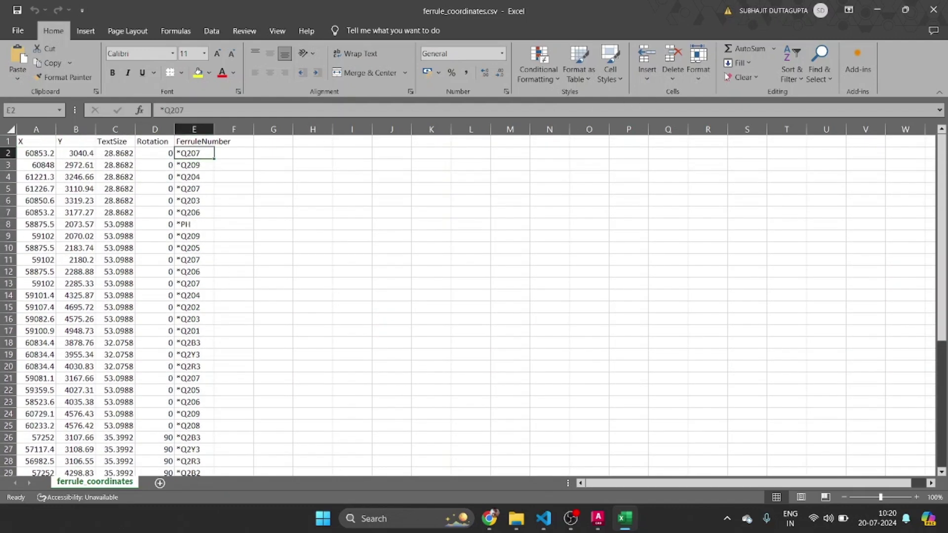
click(801, 79)
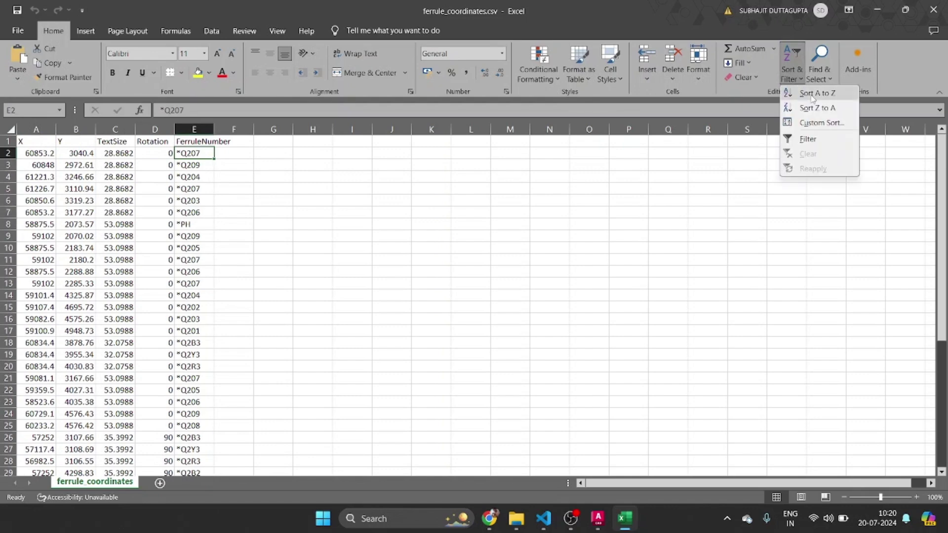
click(812, 94)
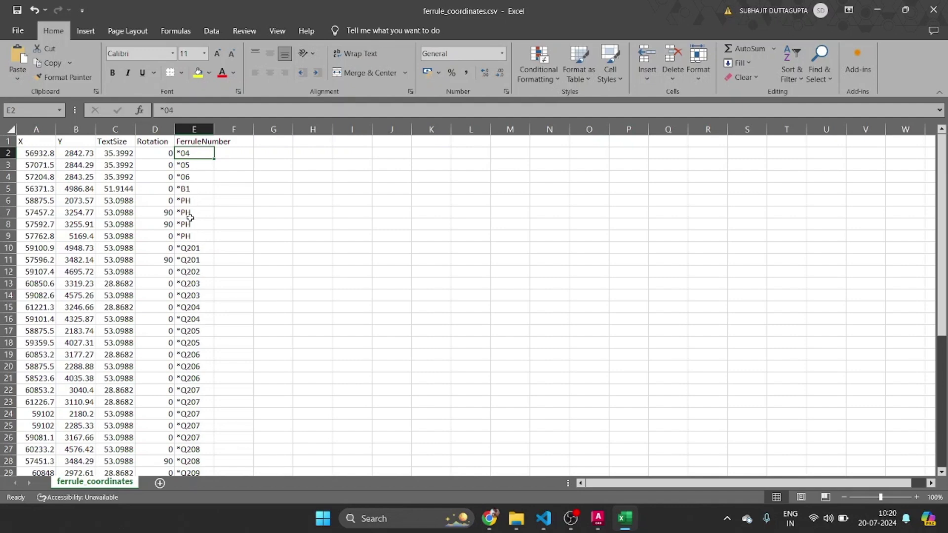
scroll(217, 232, down, 2)
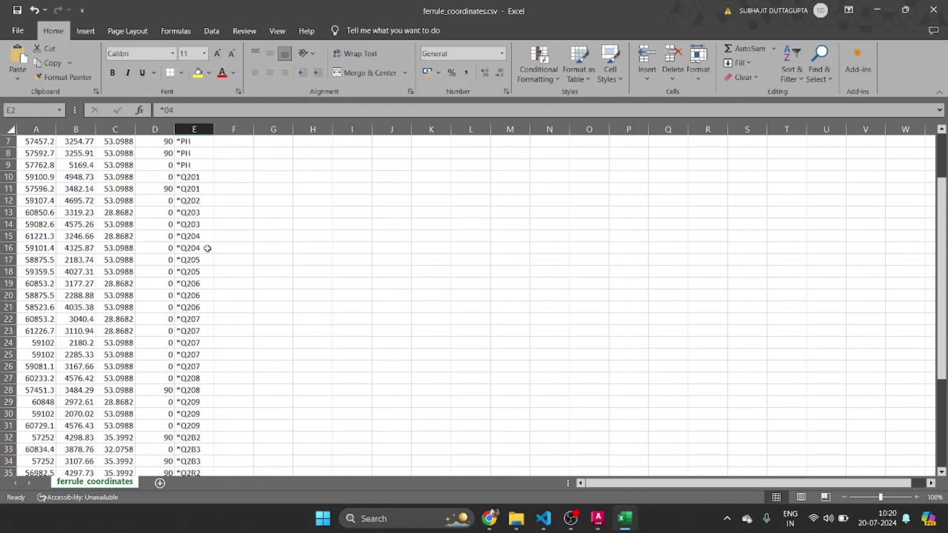
scroll(193, 305, down, 5)
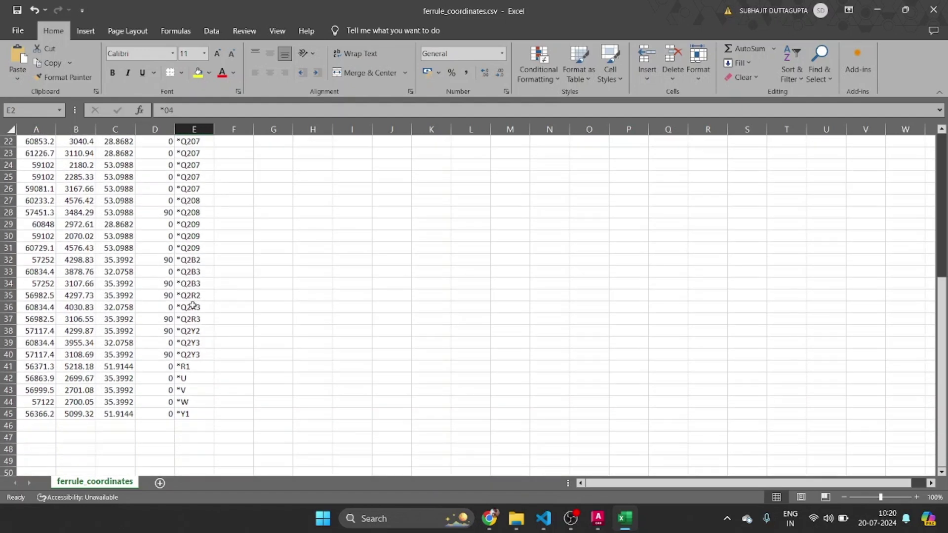
scroll(218, 345, up, 7)
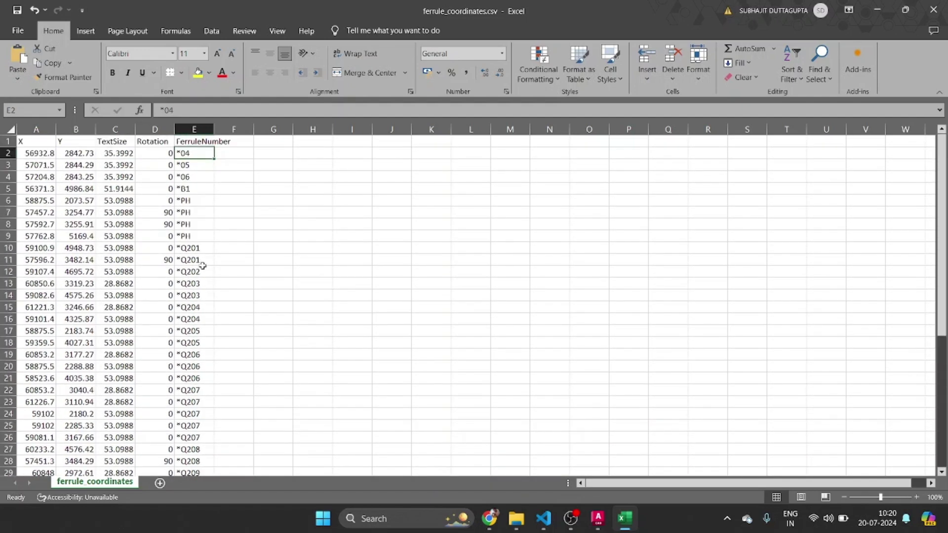
Minimise the Excel and File Explorer windows to return to the DOL-2 sheet in the AutoCAD drawing.
double_click(644, 10)
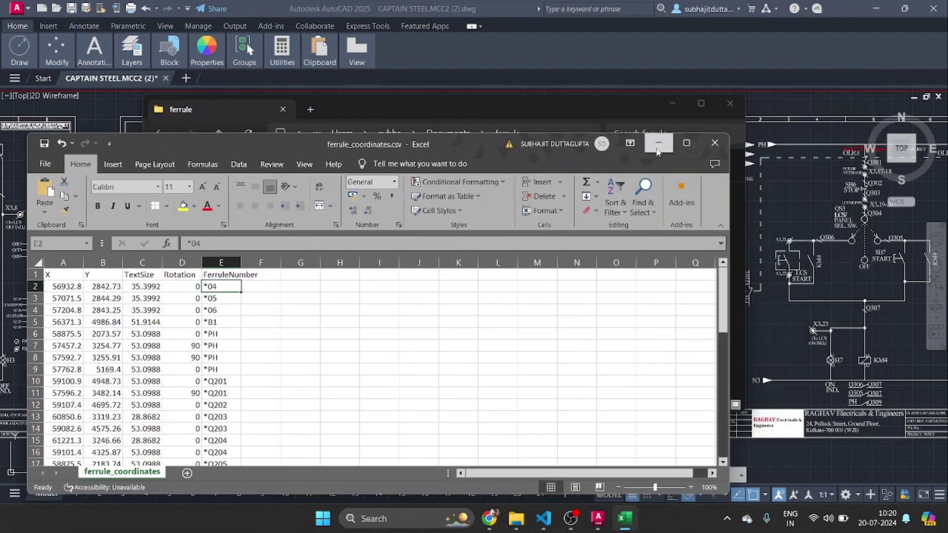
click(658, 144)
click(673, 103)
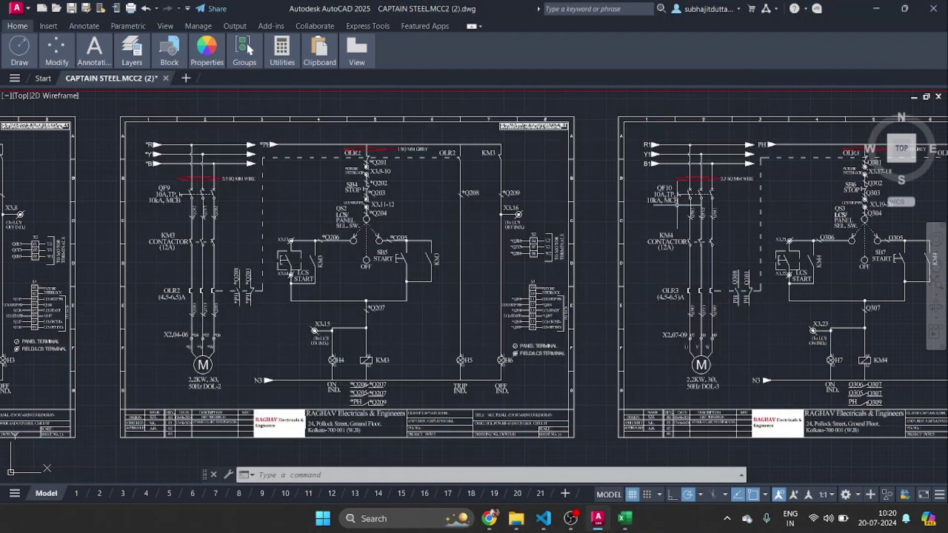
drag(387, 226, 344, 226)
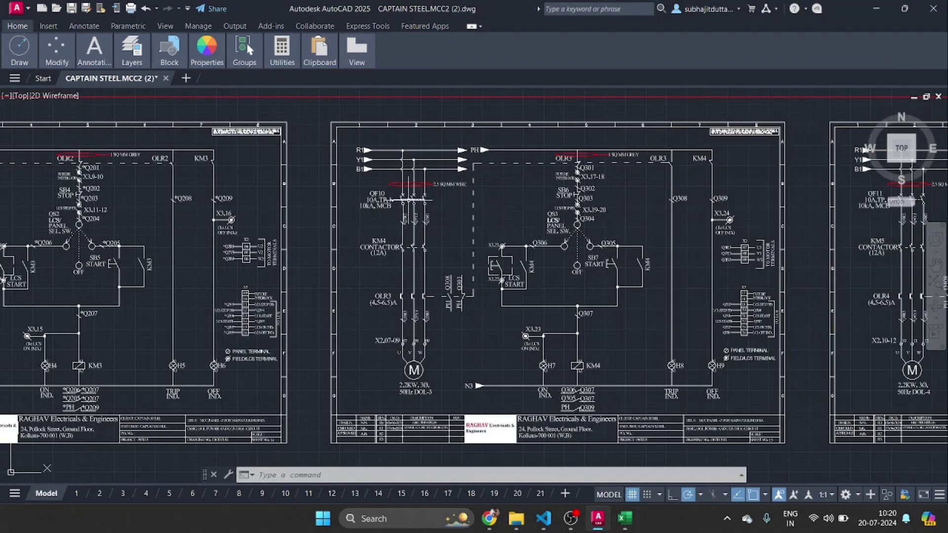
mouse_move(388, 201)
mouse_down()
mouse_move(459, 185)
mouse_move(693, 180)
mouse_up()
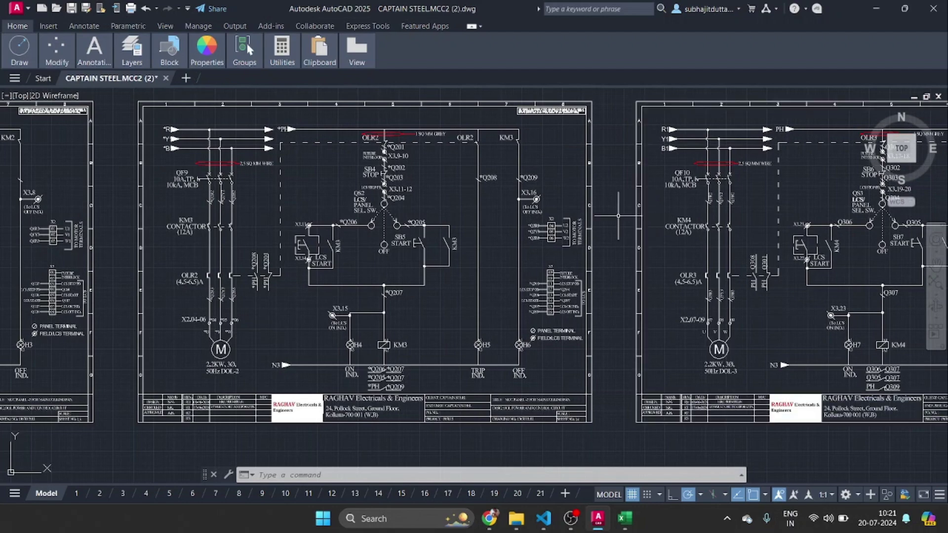
Copy the whole DOL-2 sheet with the *-prefixed ferrules and paste the duplicate directly above the original.
scroll(652, 215, down, 5)
key(alt)
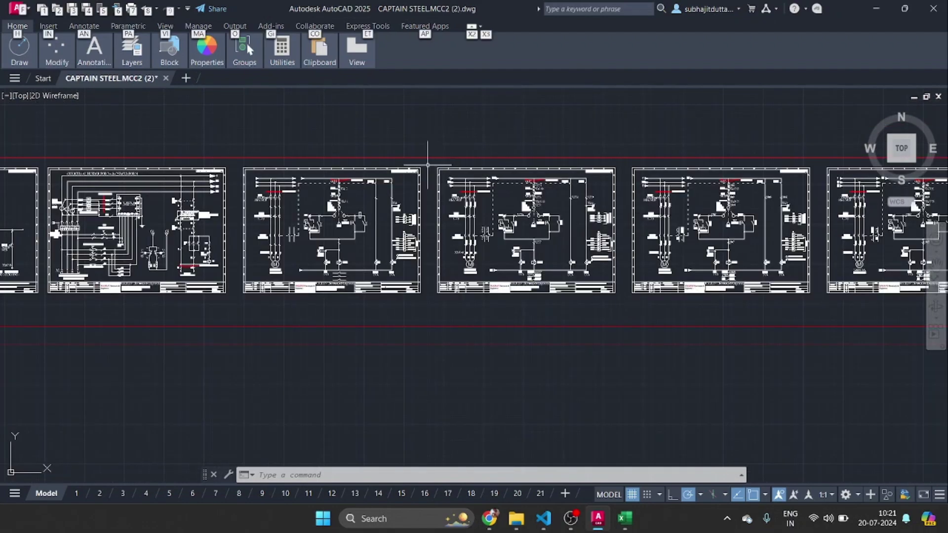
click(428, 165)
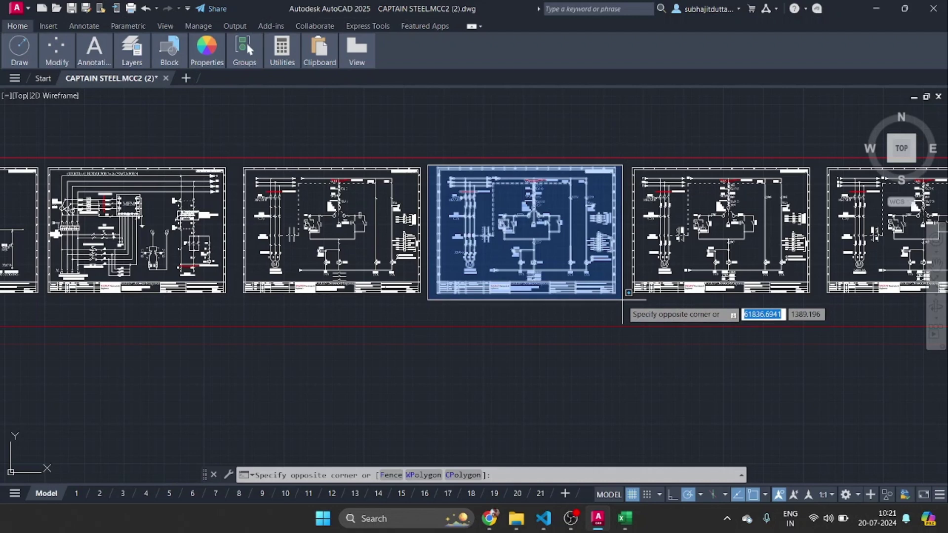
click(622, 295)
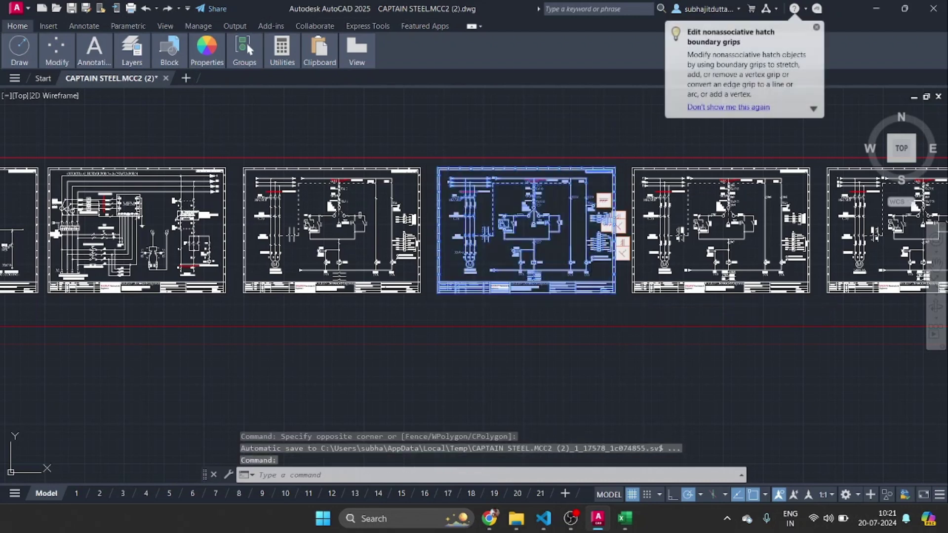
key(ctrl+c)
key(ctrl+v)
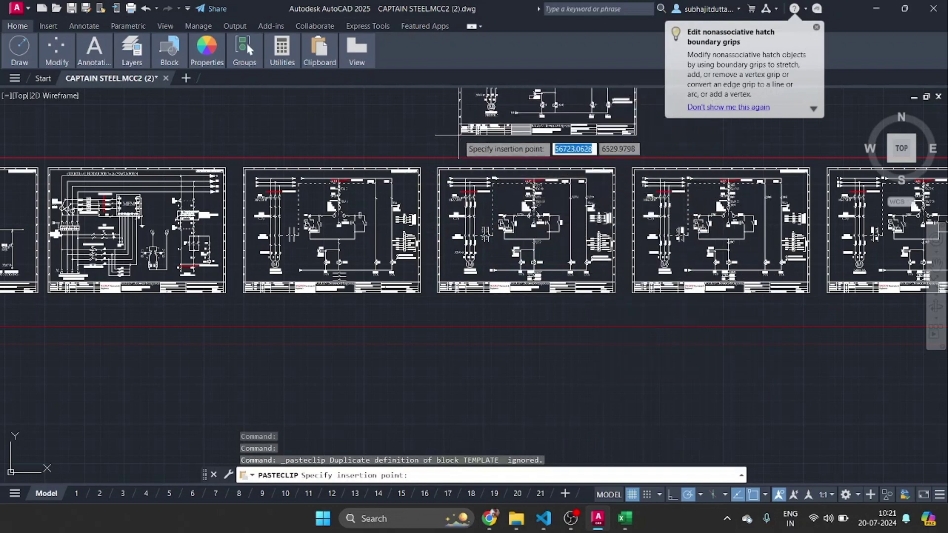
click(435, 119)
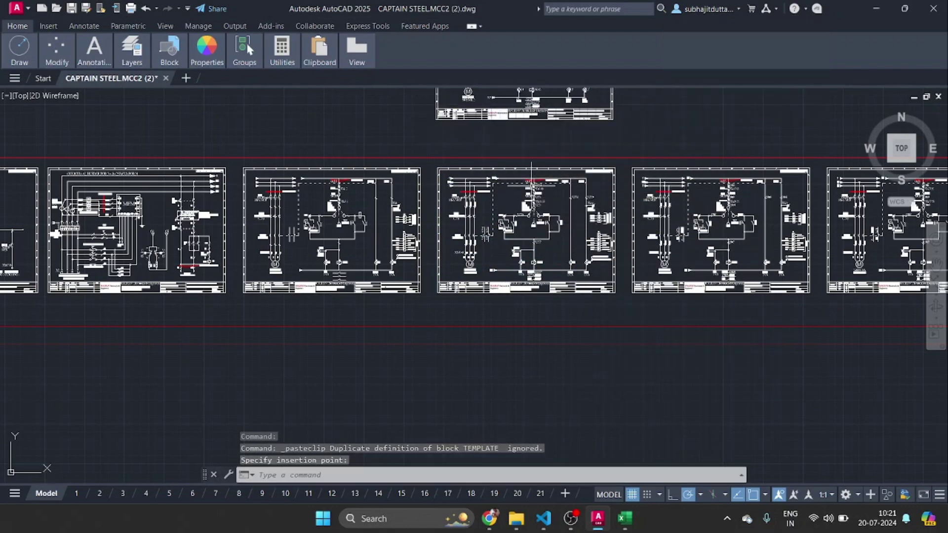
Run DELTEXTINAREA with the prefix * over the whole original DOL-2 sheet to delete its marked ferrule texts.
scroll(505, 196, up, 2)
scroll(505, 196, up, 2)
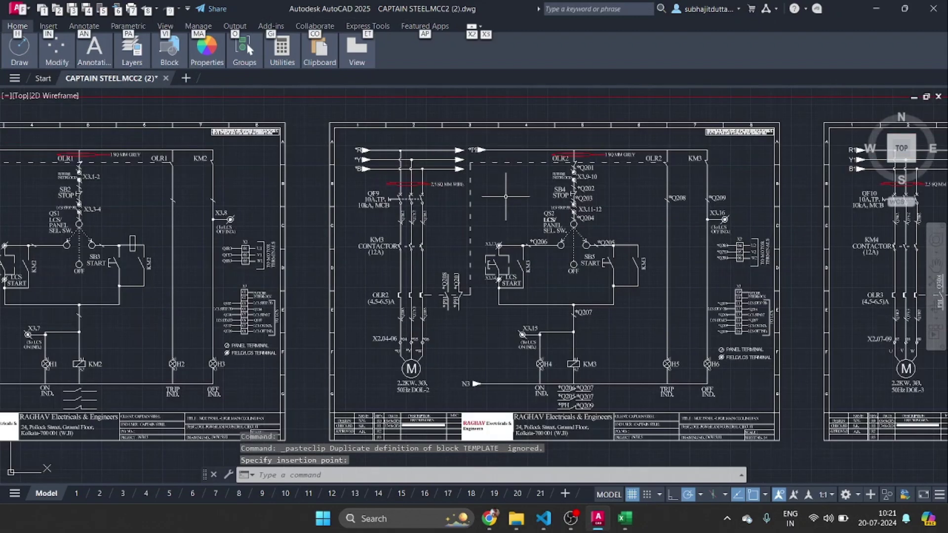
click(519, 200)
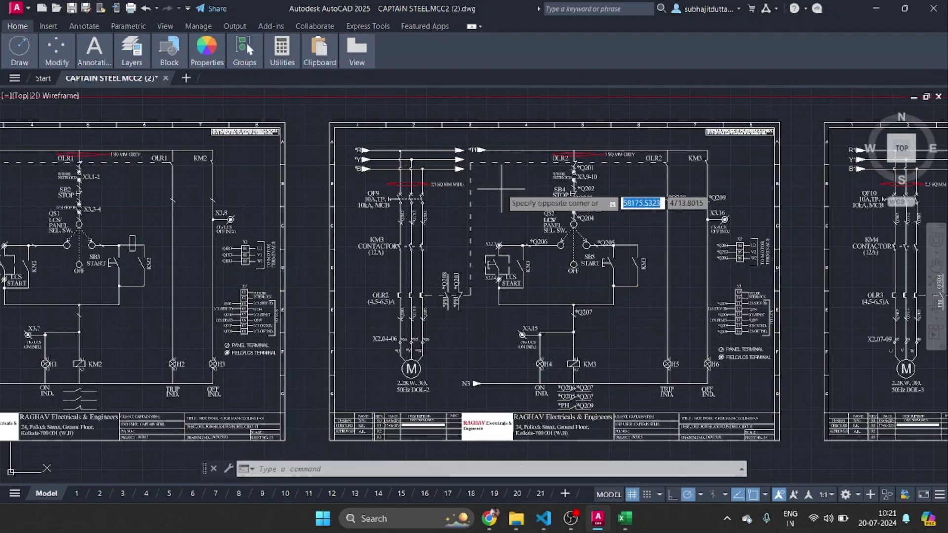
key(Escape)
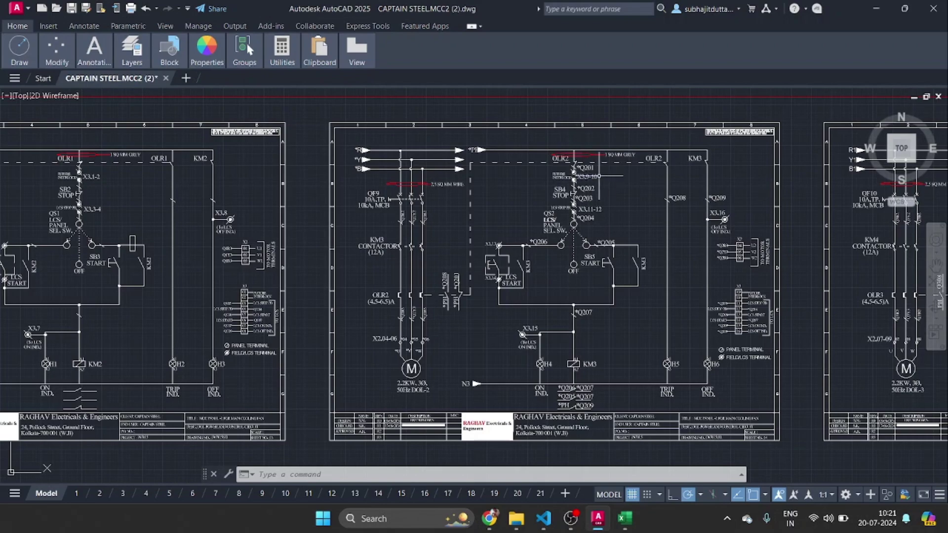
mouse_move(741, 180)
mouse_down()
mouse_move(375, 143)
mouse_move(567, 144)
mouse_move(442, 141)
mouse_move(433, 152)
mouse_move(687, 166)
mouse_up()
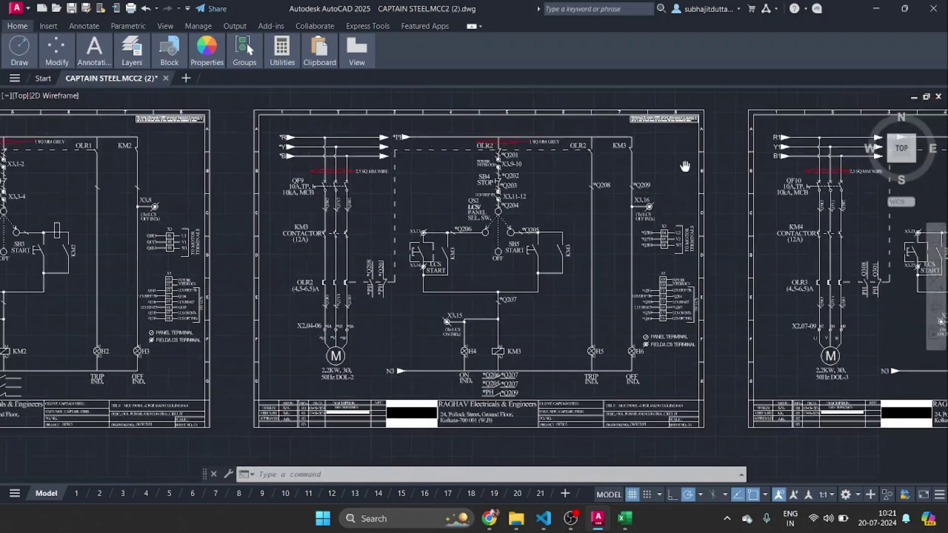
text(DELTEXTINAREA)
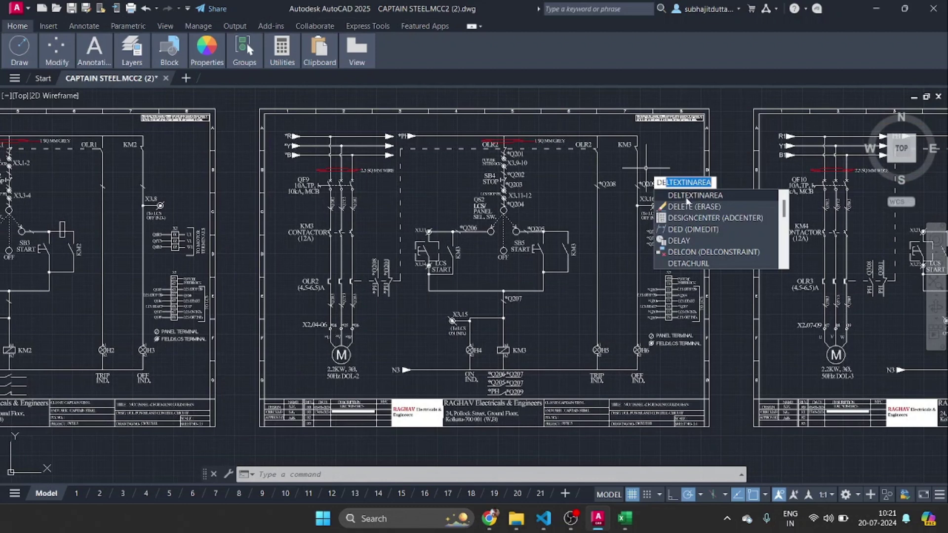
click(688, 197)
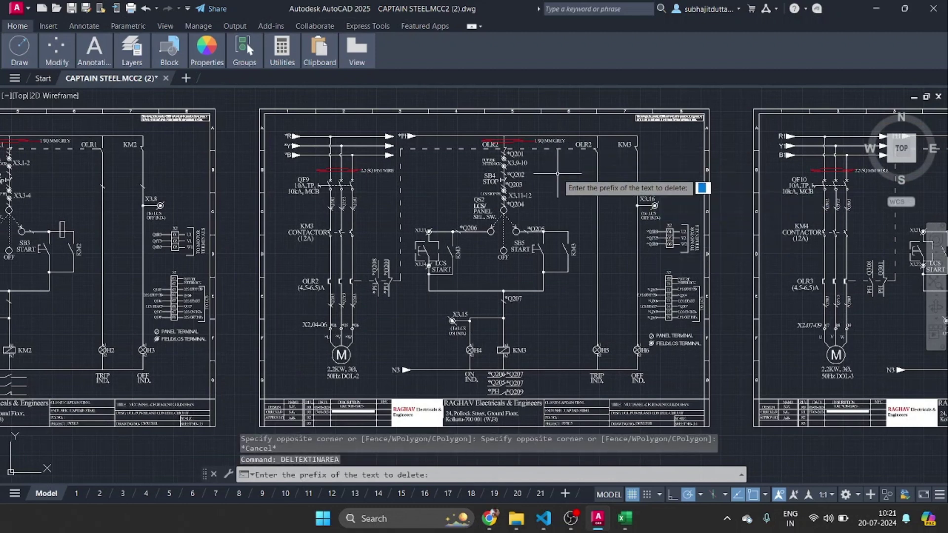
text(*)
key(Return)
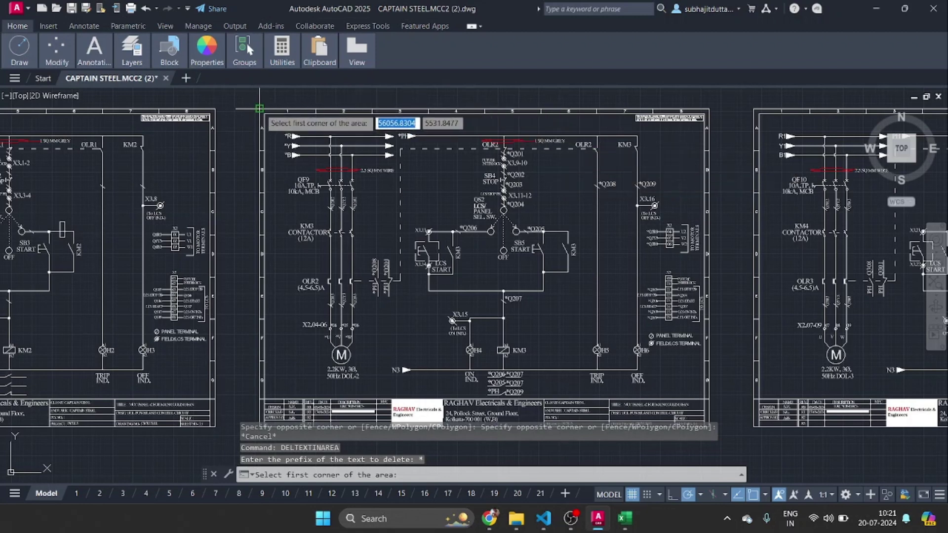
click(259, 108)
click(713, 418)
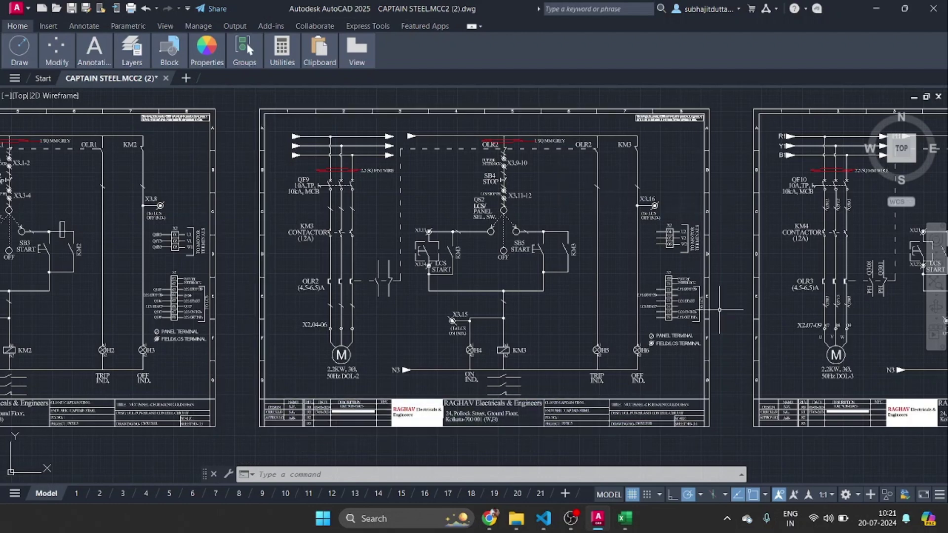
Bring up the ferrule_coordinates.csv workbook, switch to File Explorer and open update_ferrule_coordinates.xlsx by way of the Windows (C:) drive.
click(625, 520)
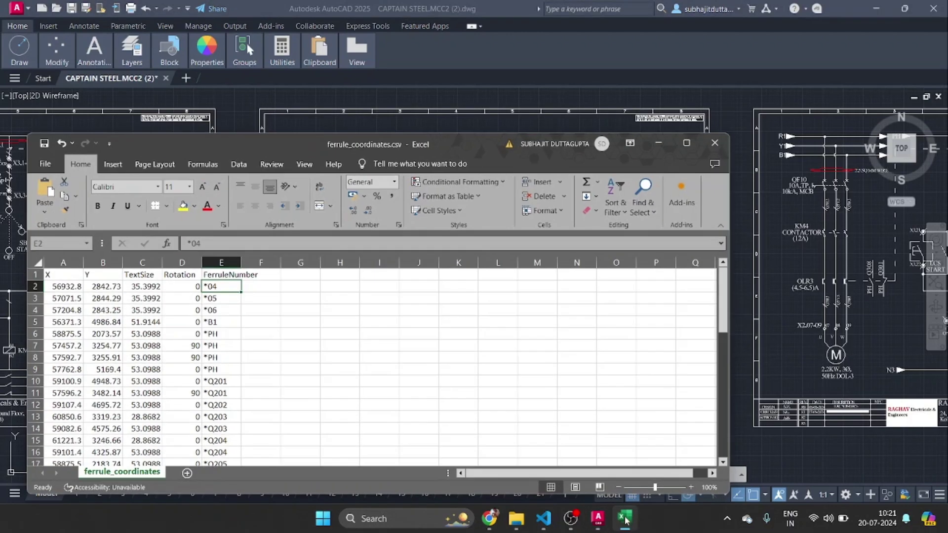
drag(454, 139, 535, 65)
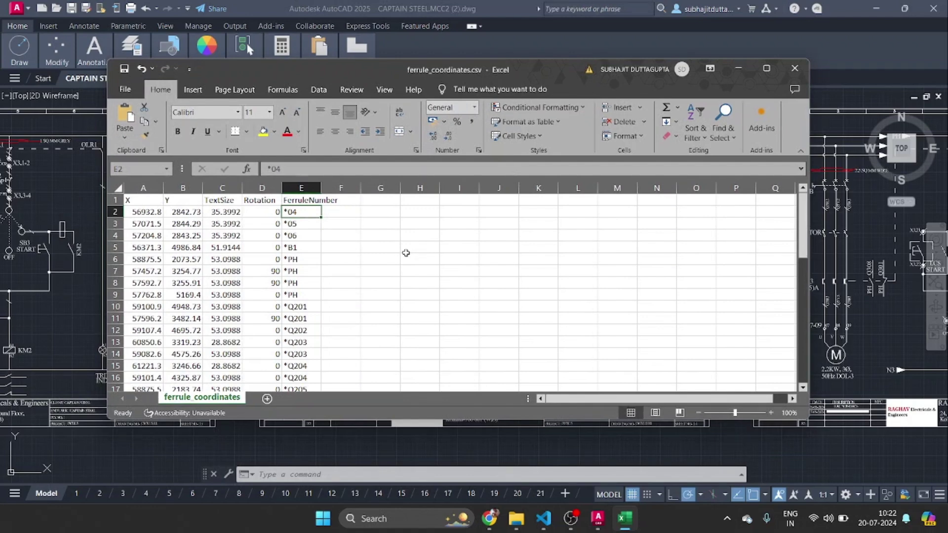
click(517, 523)
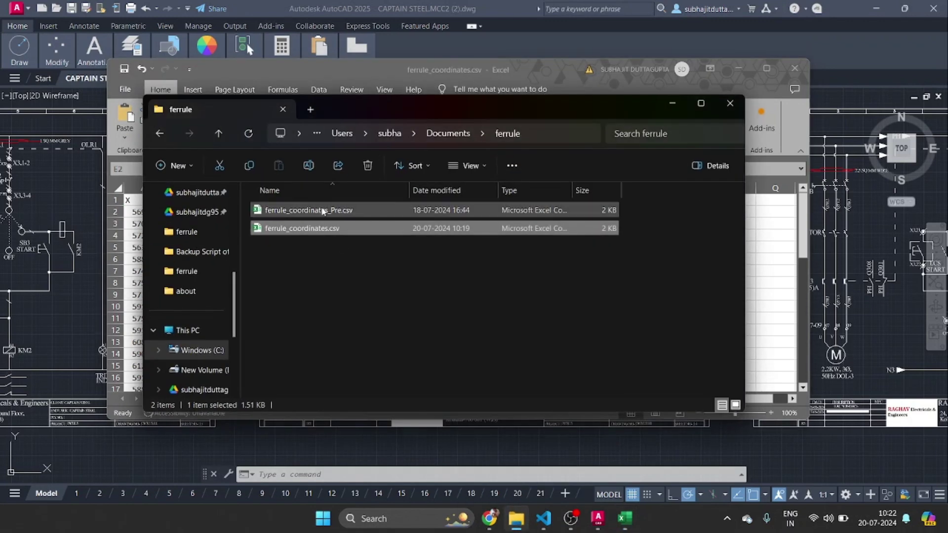
click(203, 350)
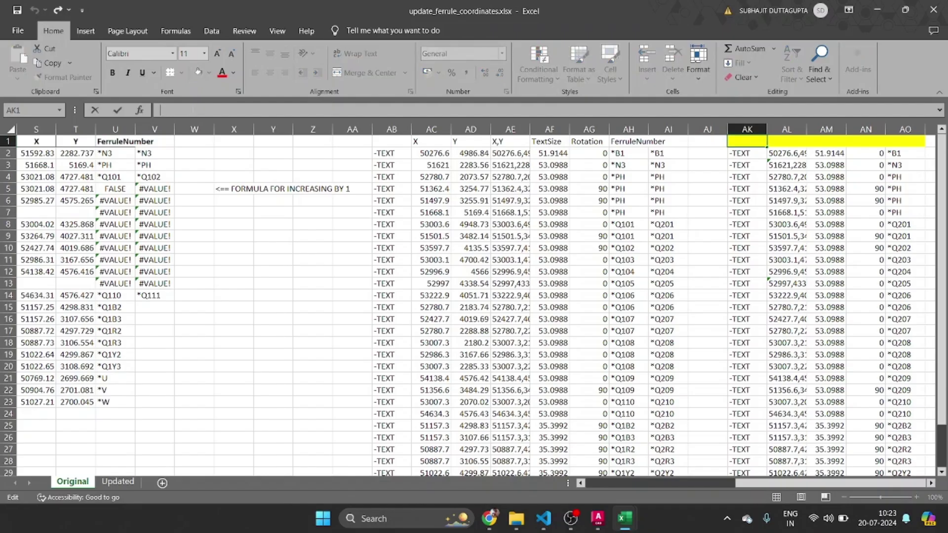
Widen column AL in the Original sheet so its combined X,Y coordinates show in full.
click(817, 129)
drag(804, 130, 840, 130)
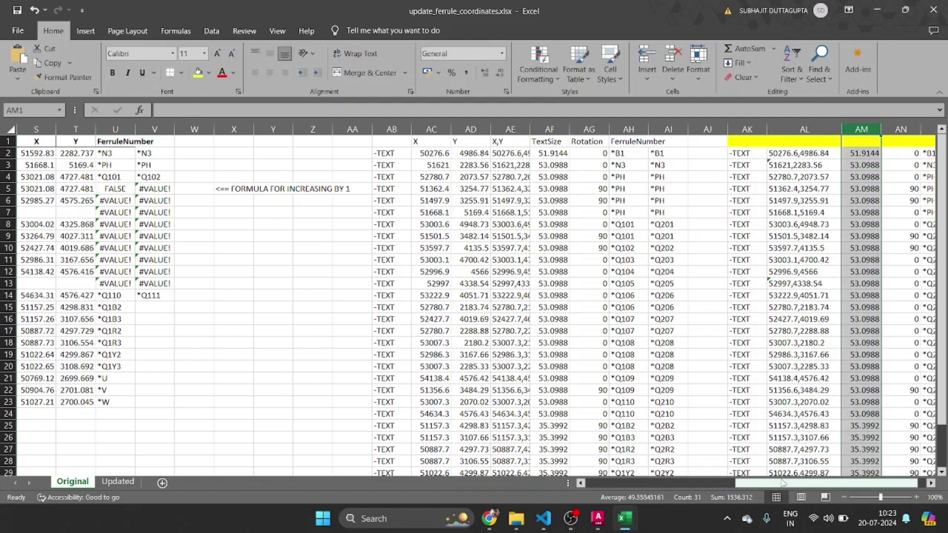
drag(796, 484, 803, 484)
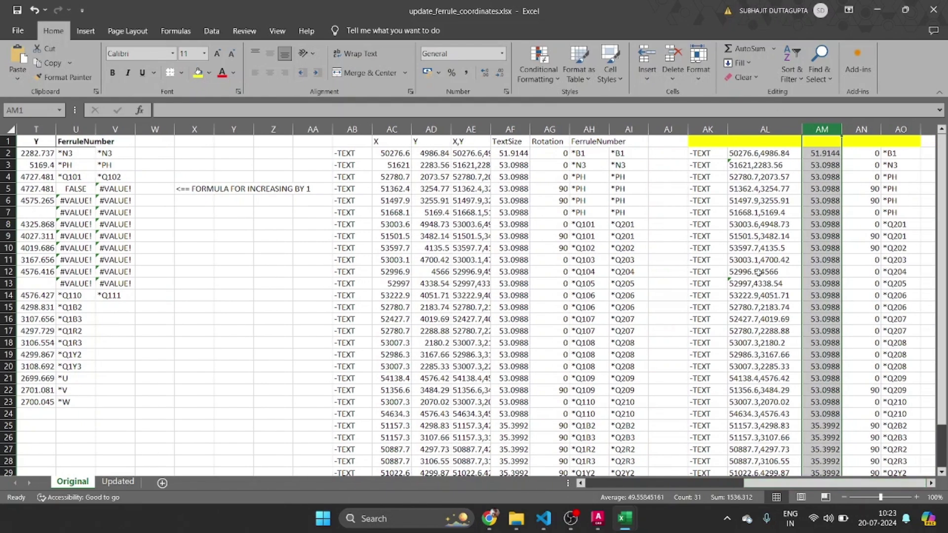
Copy the '-TEXT entry from cell AK2 and paste it into cell I2 of ferrule_coordinates.csv.
click(706, 155)
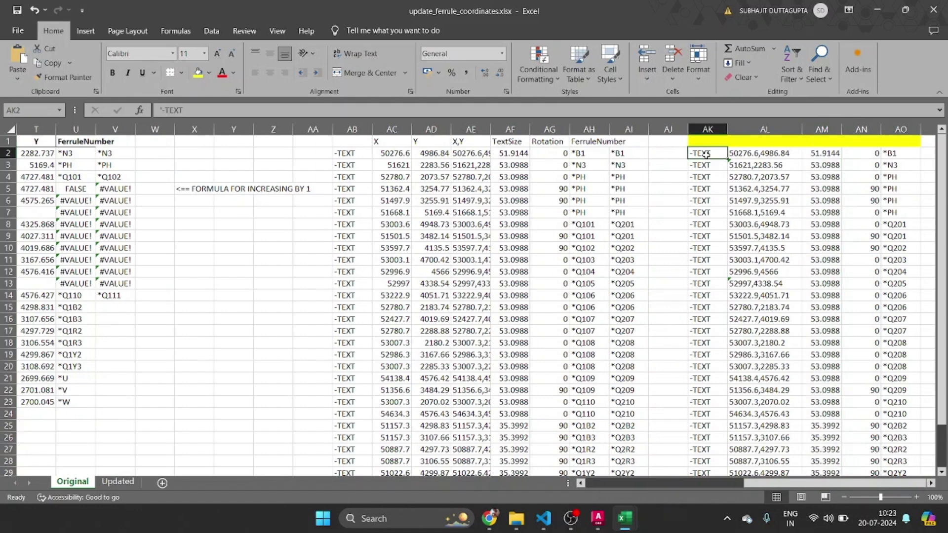
triple_click(214, 112)
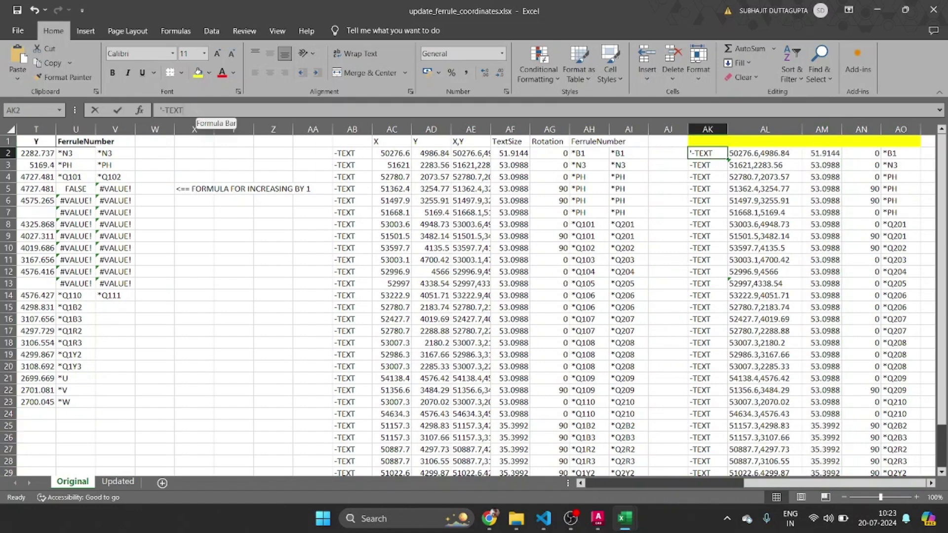
key(ctrl+c)
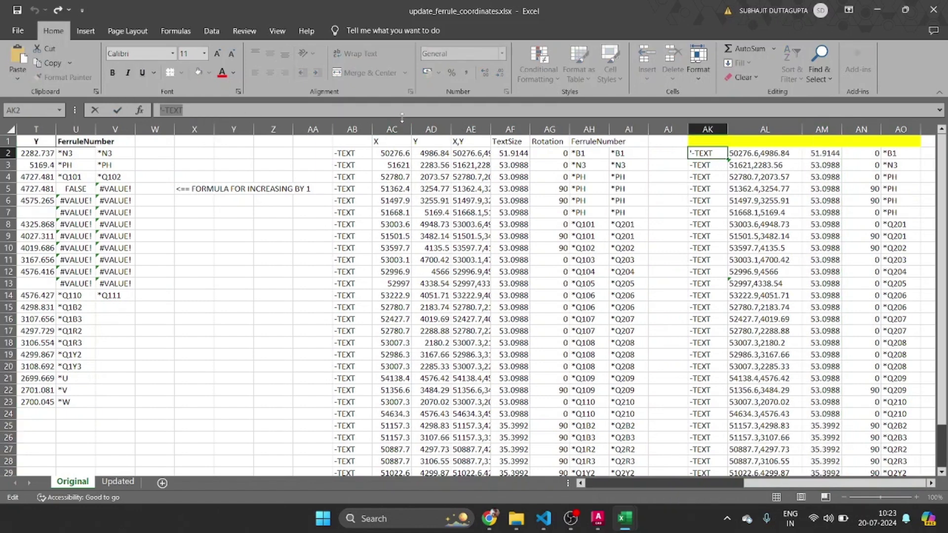
click(880, 12)
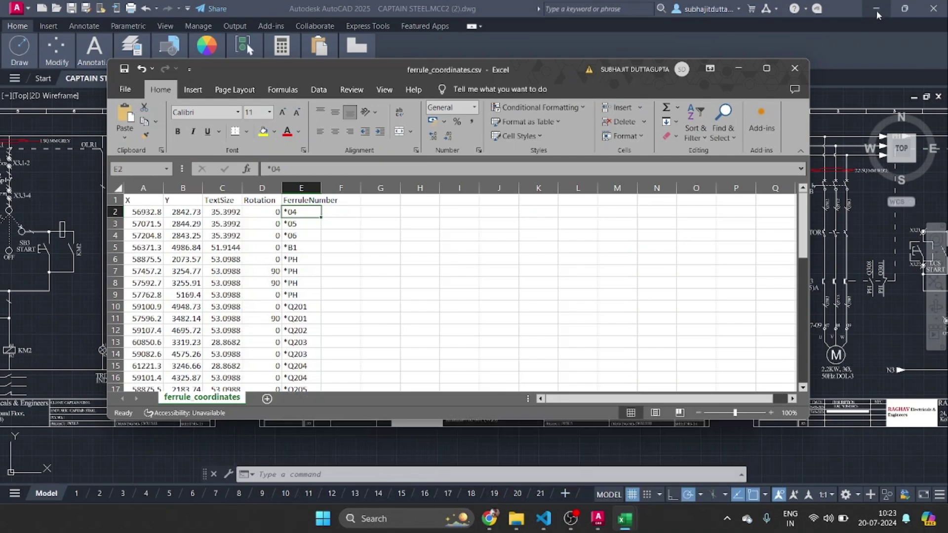
click(452, 210)
key(ctrl+v)
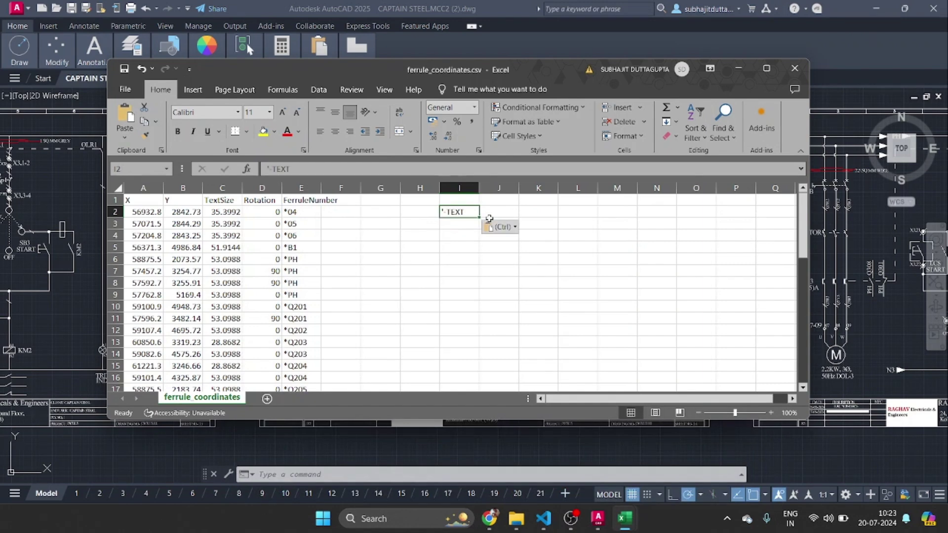
click(496, 211)
click(470, 211)
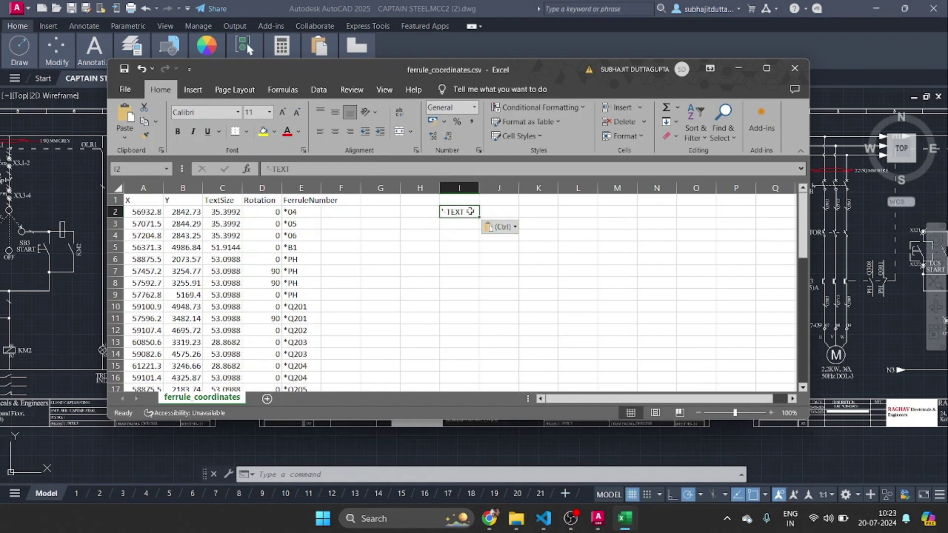
click(515, 227)
click(492, 257)
click(453, 222)
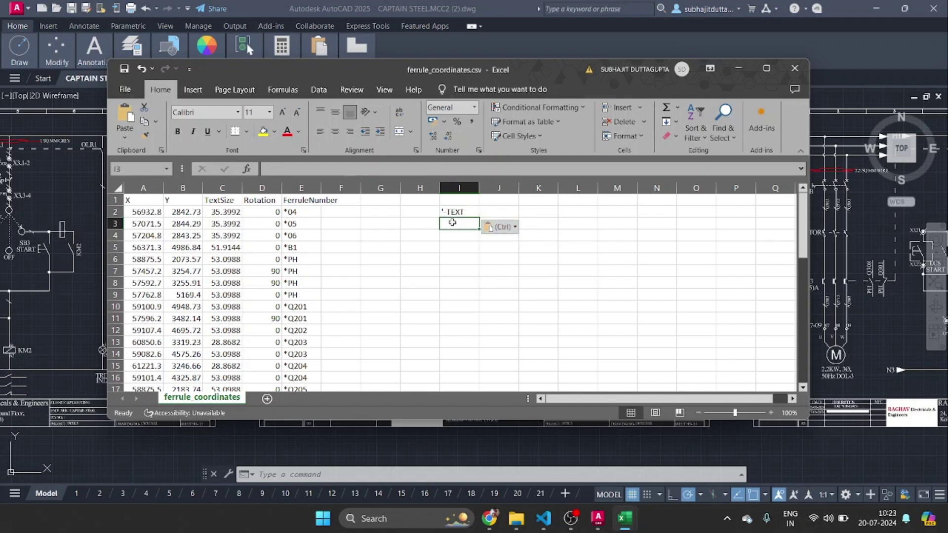
click(453, 212)
click(493, 214)
Remove and re-enter the leading apostrophe in cell I2 so the entry '-TEXT is stored as plain text.
click(455, 211)
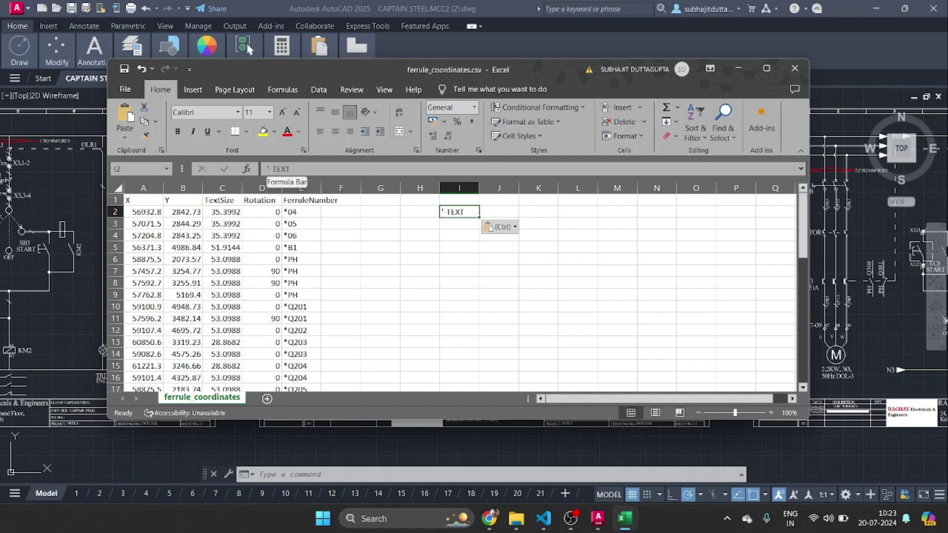
click(270, 169)
key(BackSpace)
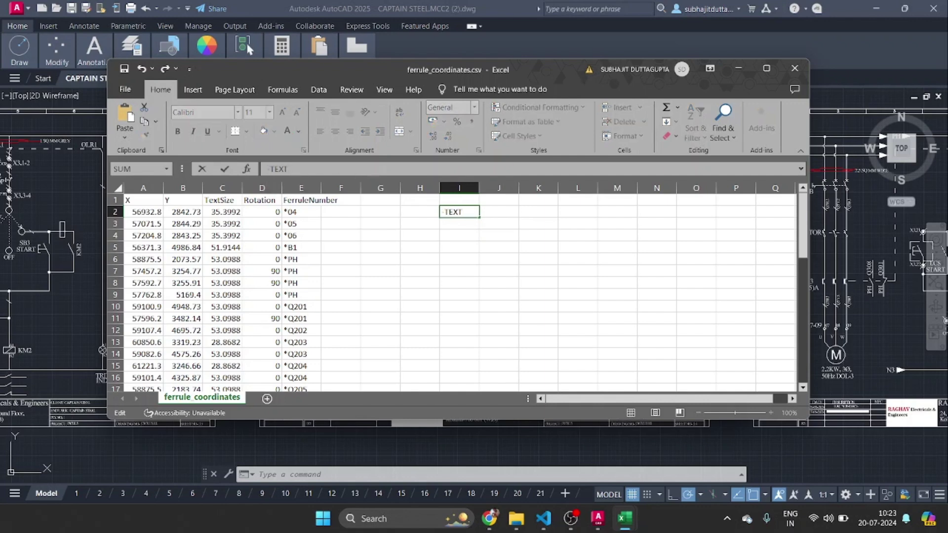
text(')
key(Return)
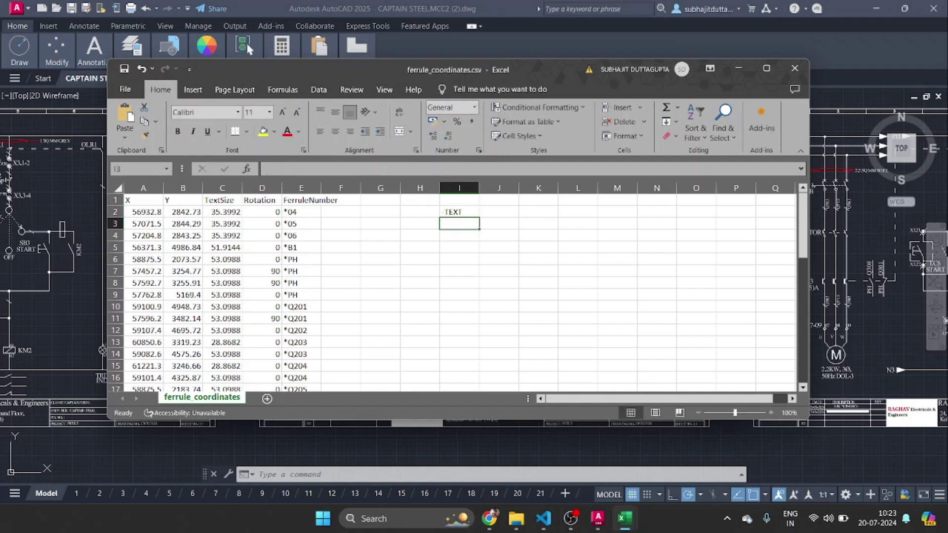
click(460, 212)
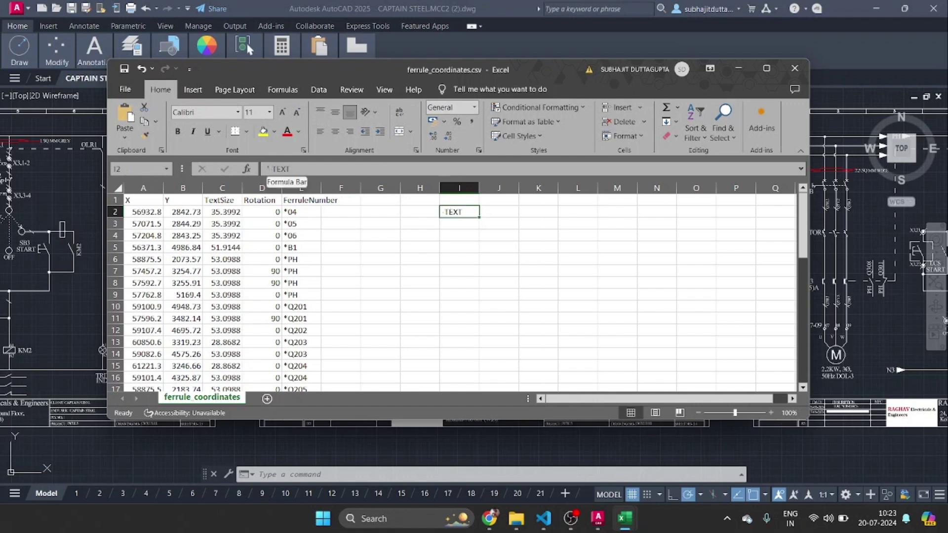
click(503, 211)
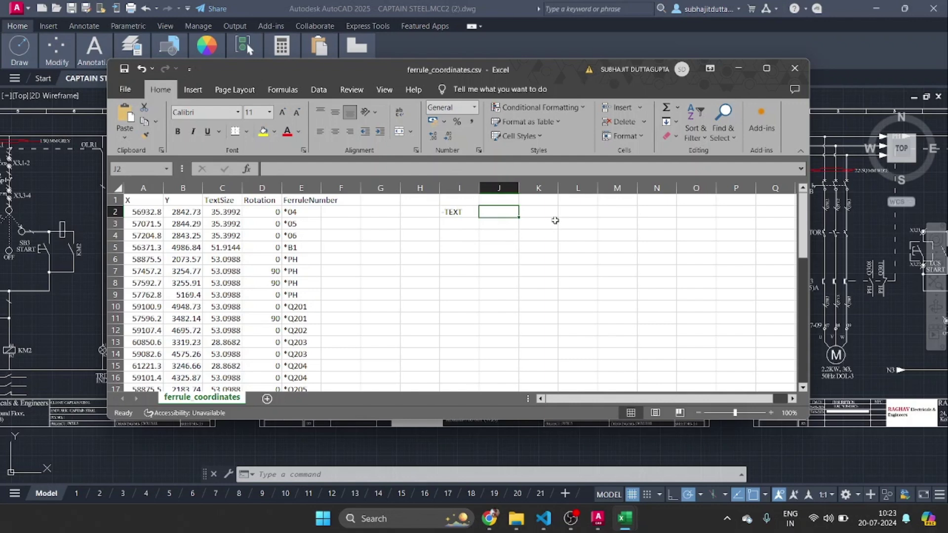
text(=)
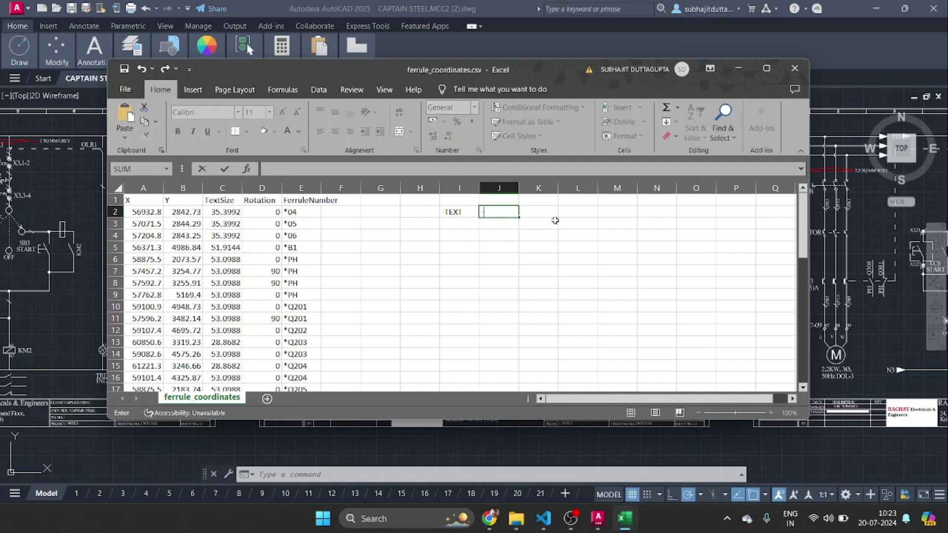
text(TEXT)
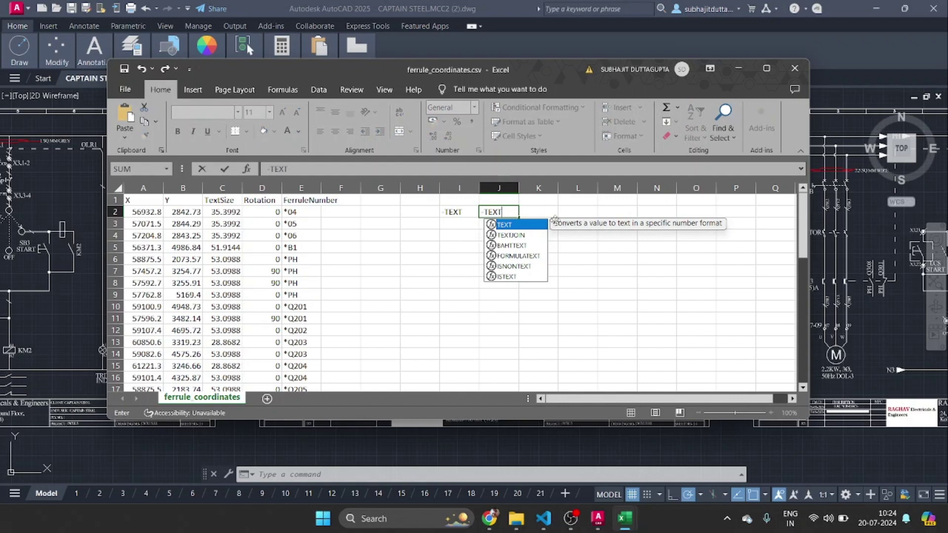
key(Escape)
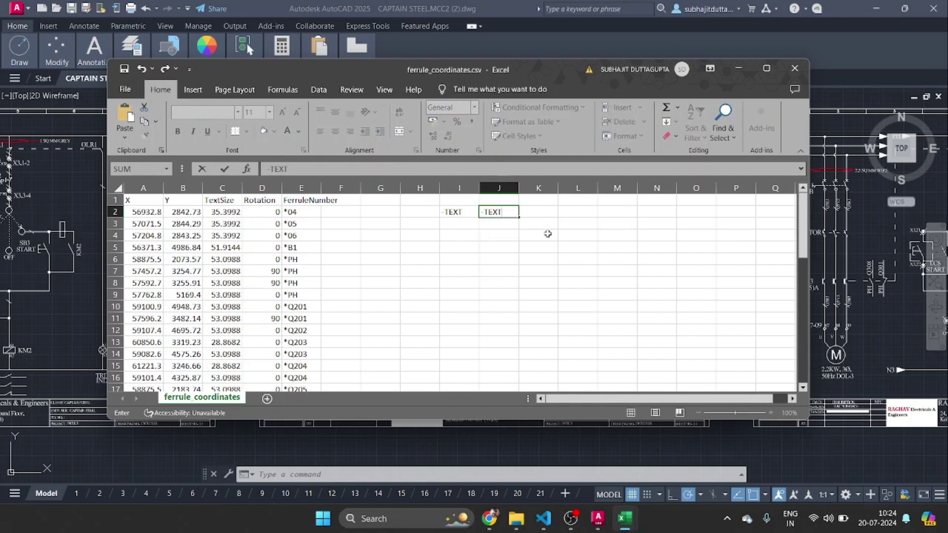
key(Escape)
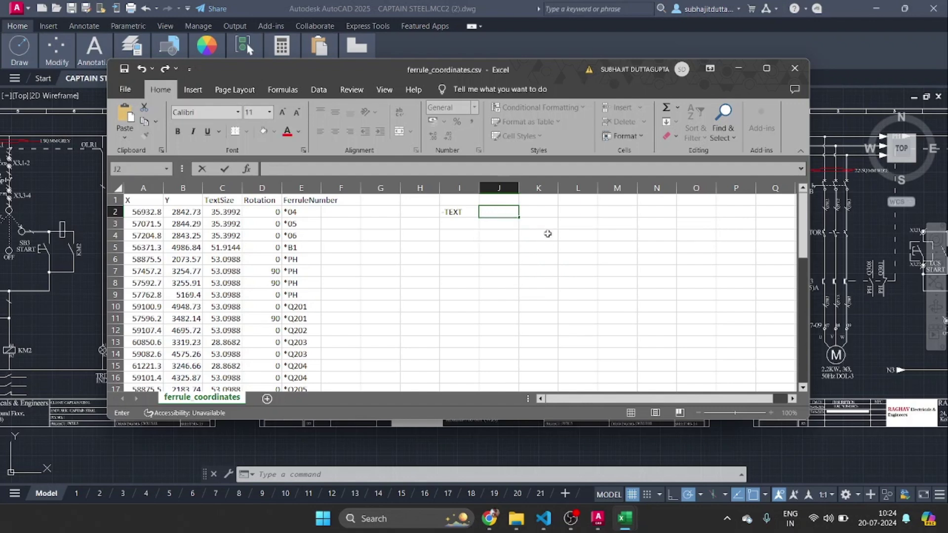
Fill the -TEXT entry from cell I2 down to I45, alongside every ferrule row.
click(475, 211)
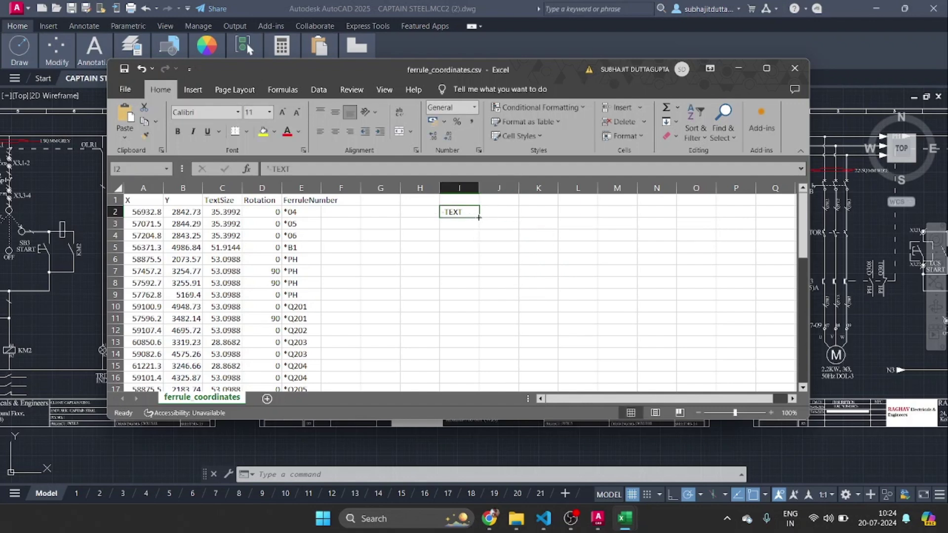
drag(478, 217, 467, 357)
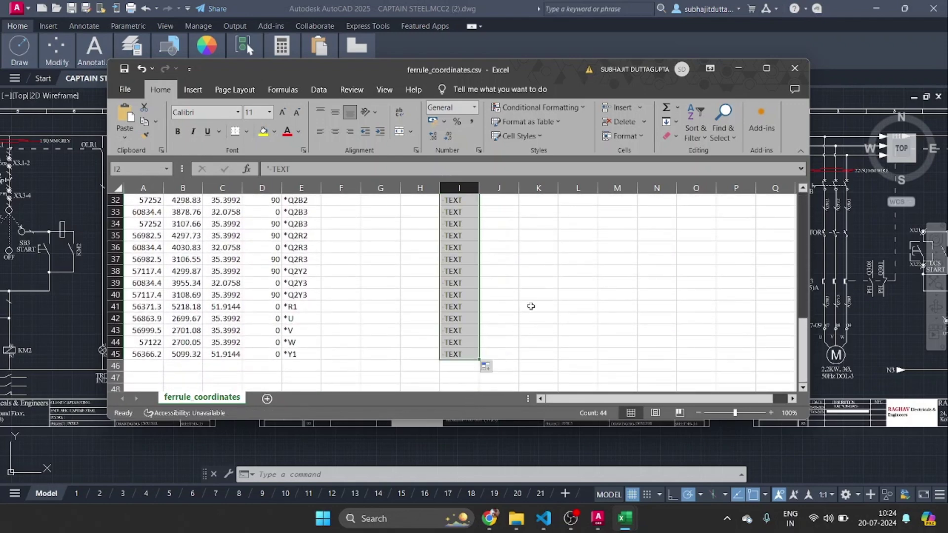
scroll(531, 306, up, 5)
scroll(531, 306, up, 5)
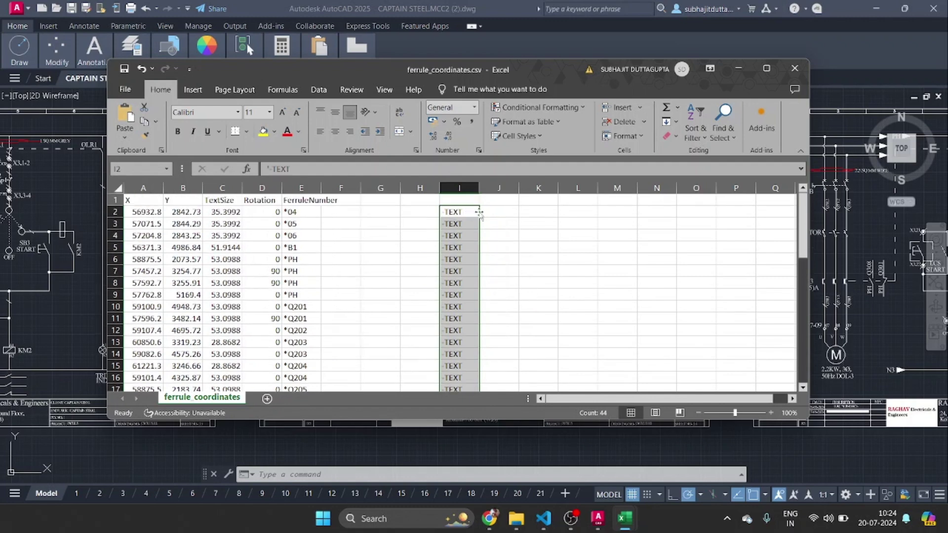
click(502, 210)
click(458, 211)
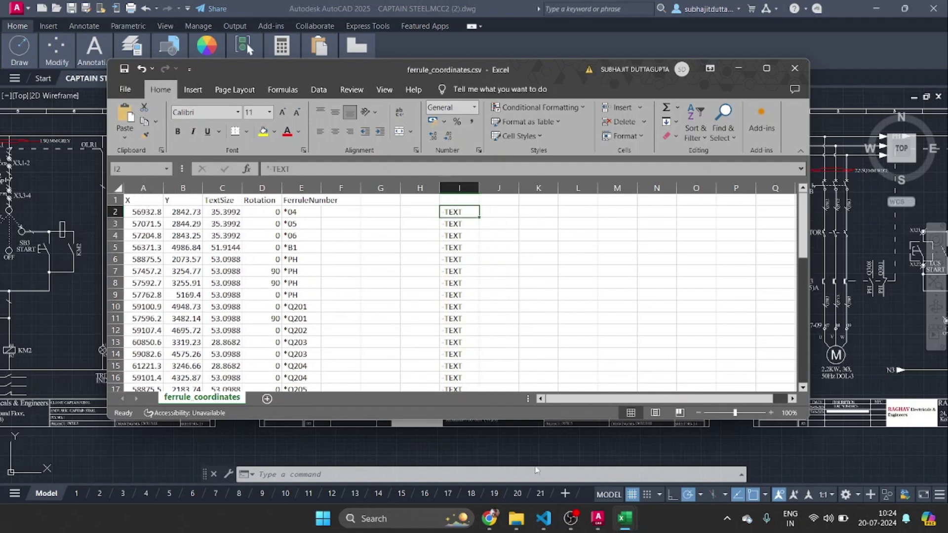
Switch to update_ferrule_coordinates.xlsx and copy the coordinate-joining formula =AC2&","&AD2 from cell AE2.
mouse_move(497, 516)
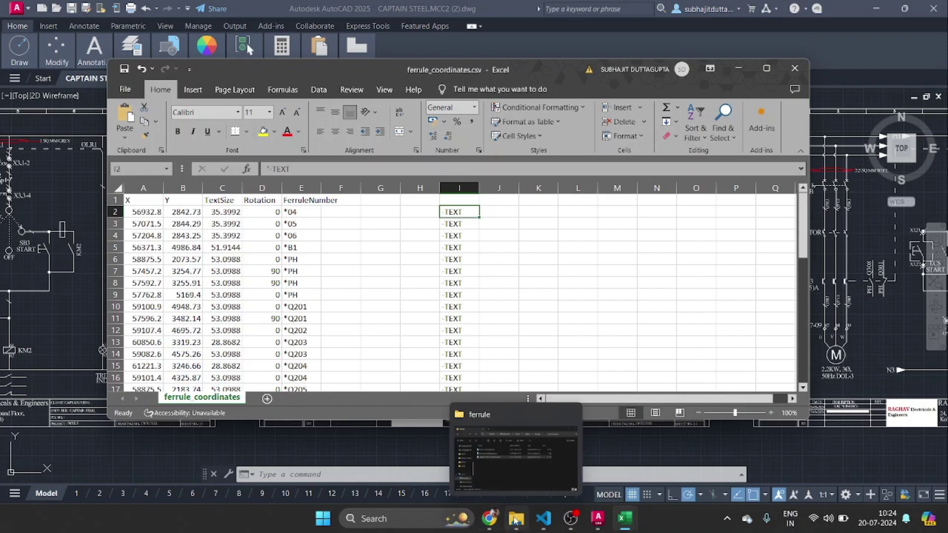
mouse_move(624, 518)
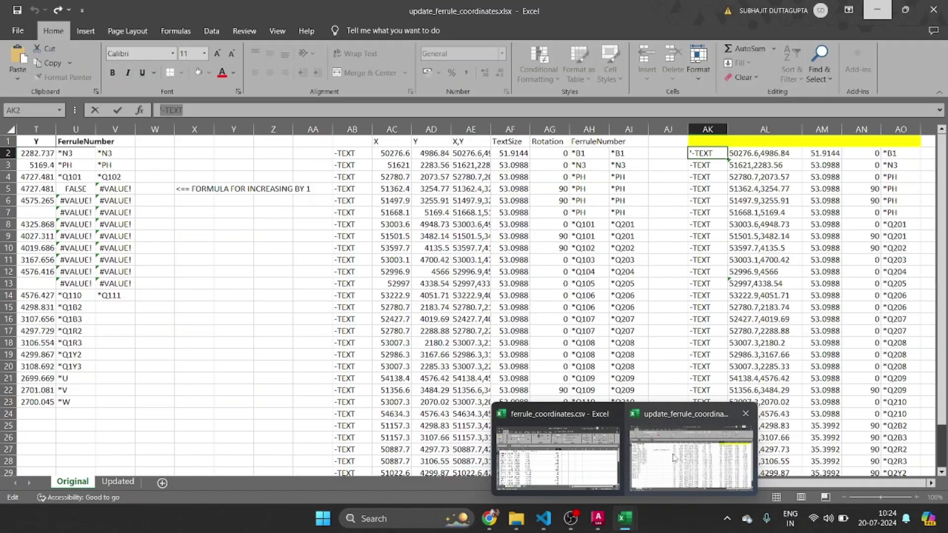
click(674, 458)
click(760, 157)
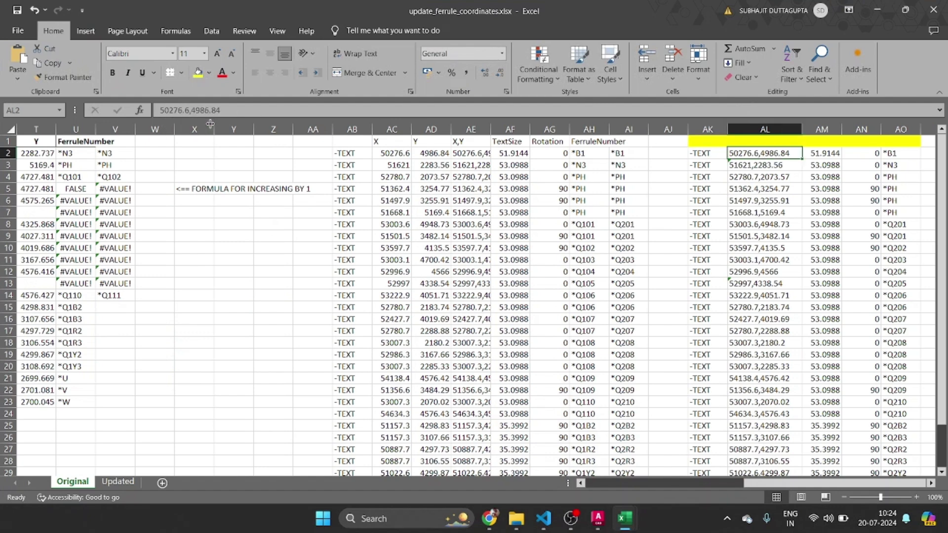
click(474, 154)
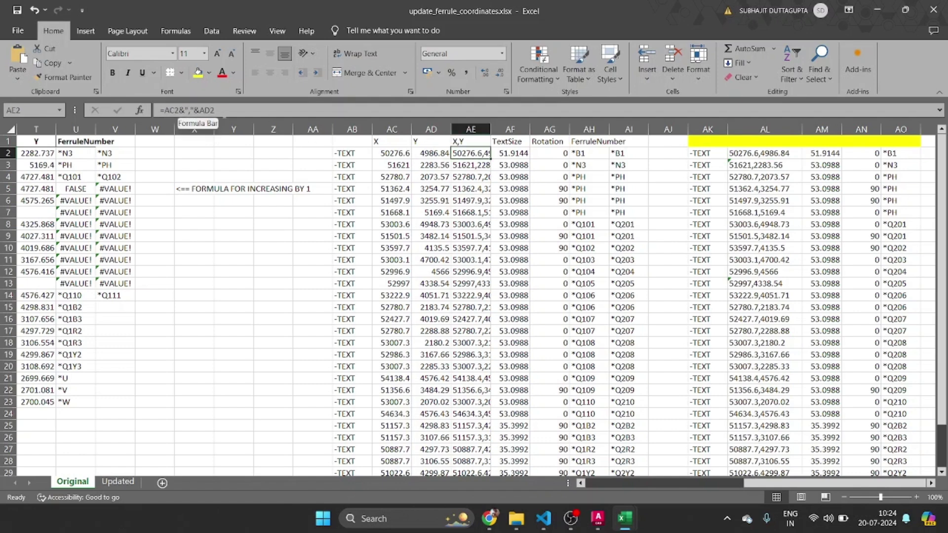
drag(161, 110, 251, 115)
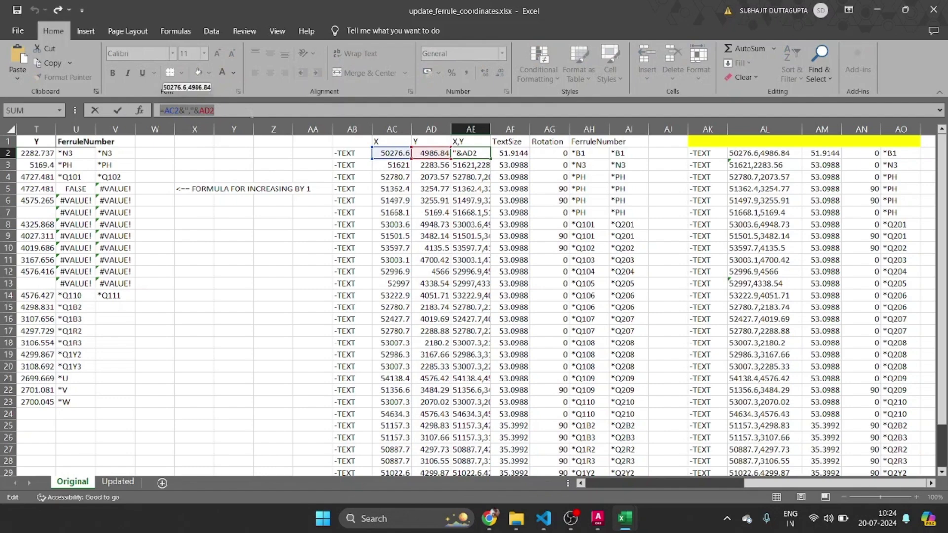
click(868, 12)
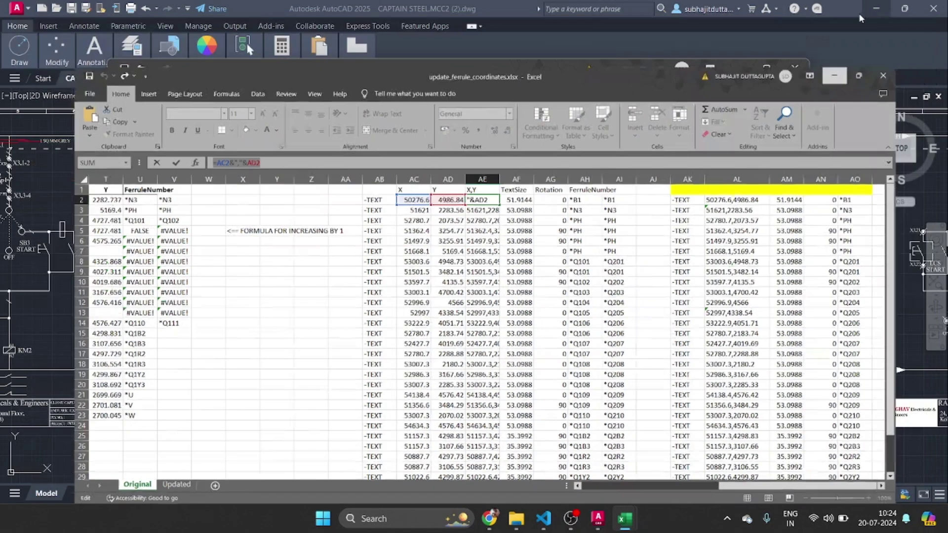
click(490, 211)
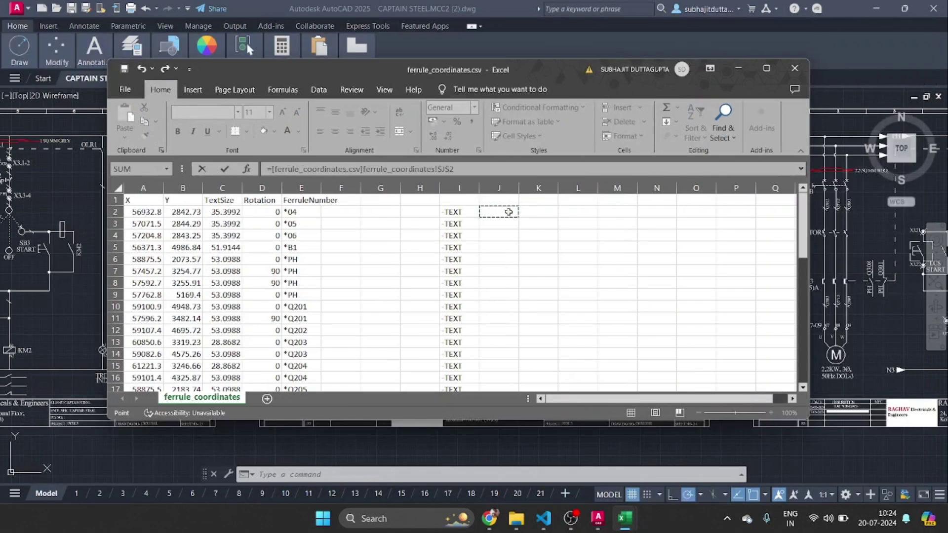
key(ctrl+v)
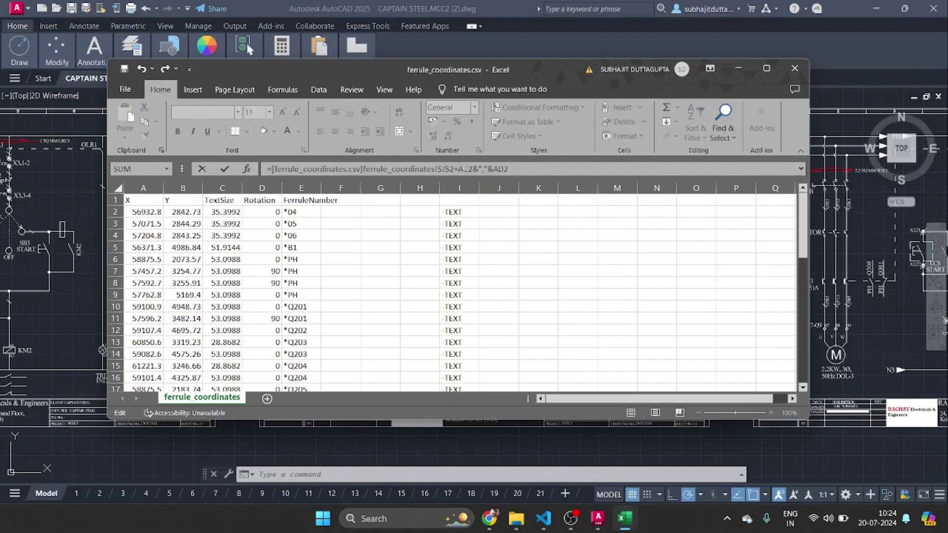
drag(454, 169, 220, 172)
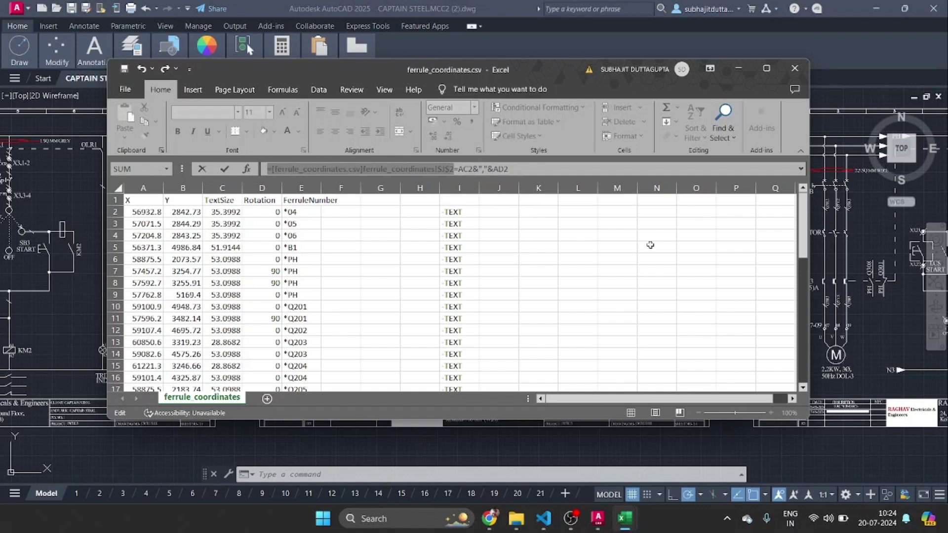
key(BackSpace)
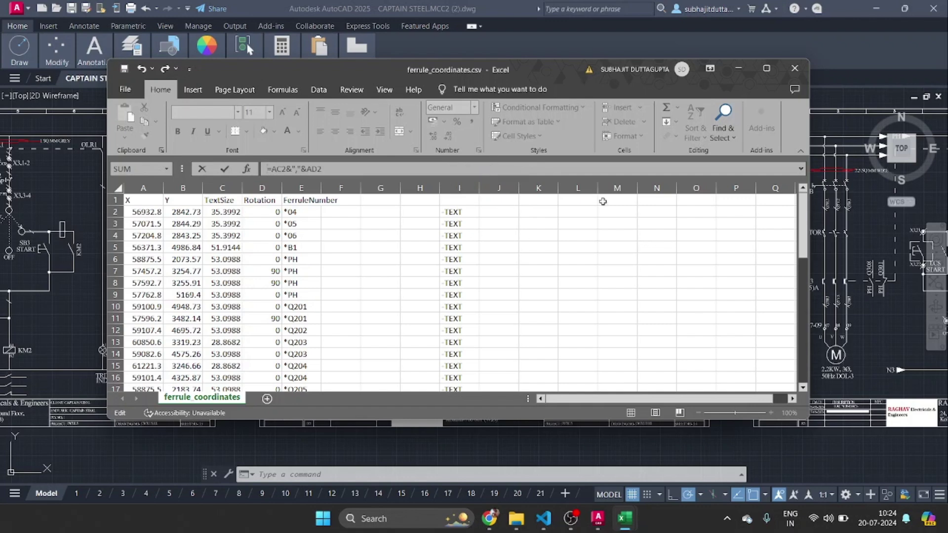
click(498, 213)
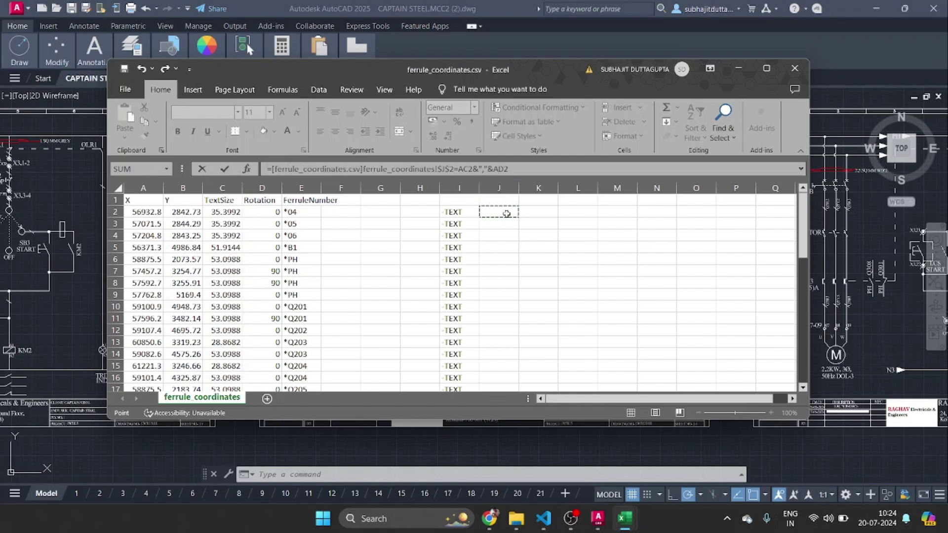
key(Escape)
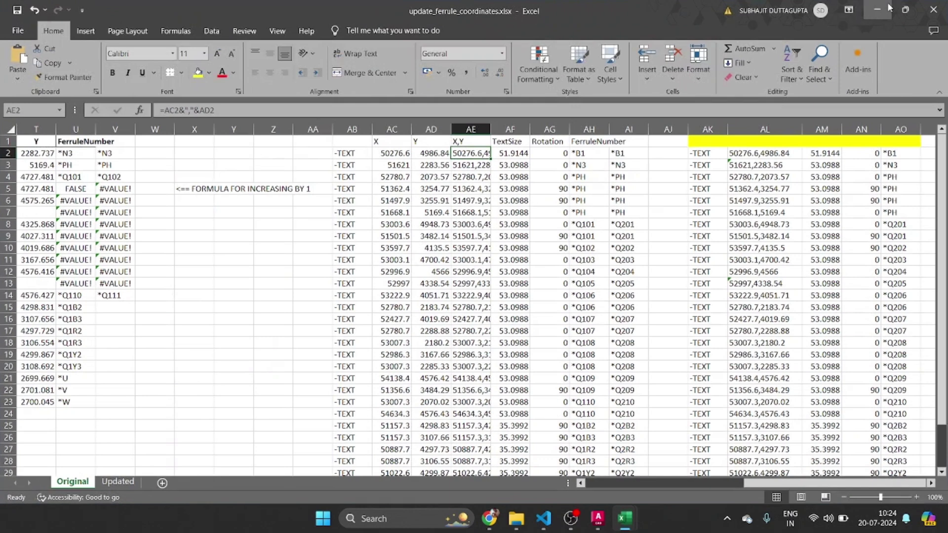
Return to ferrule_coordinates.csv and paste the formula =AC2&","&AD2 into cell J2.
click(888, 7)
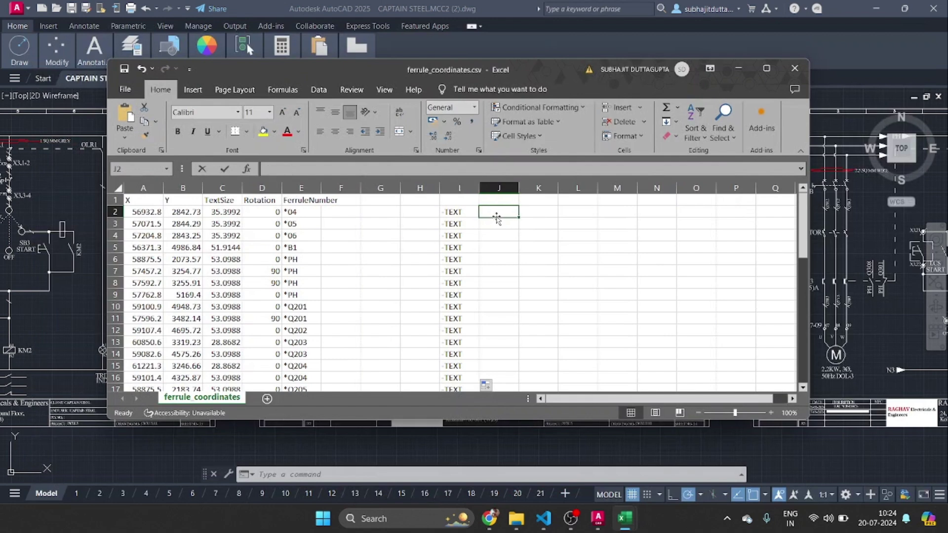
key(ctrl+v)
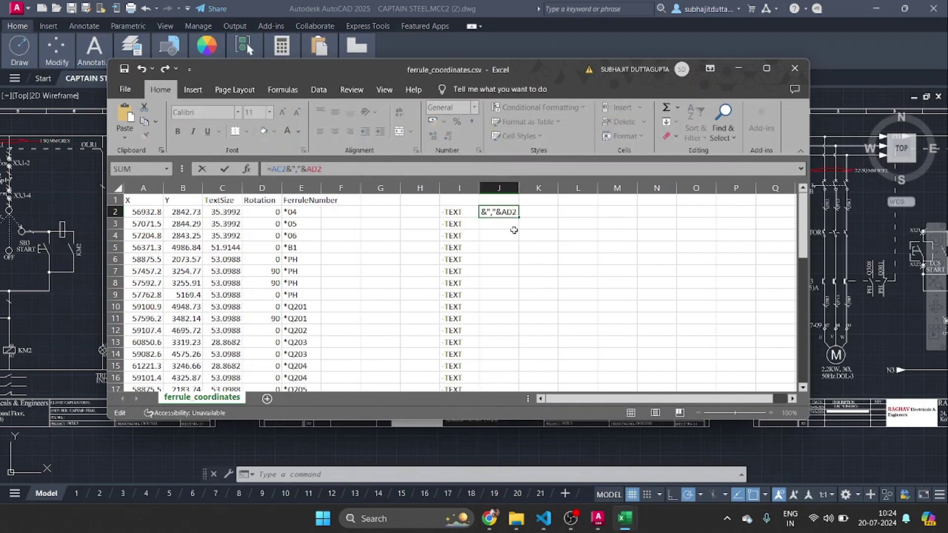
key(ctrl+Return)
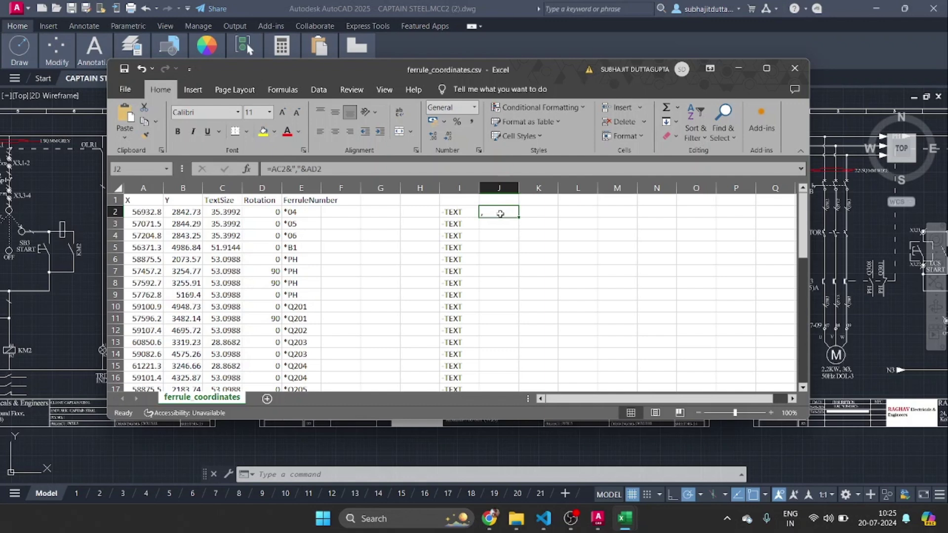
Correct the formula in cell J2 to =A2&","&B2 so it joins this sheet's X and Y coordinates.
click(140, 212)
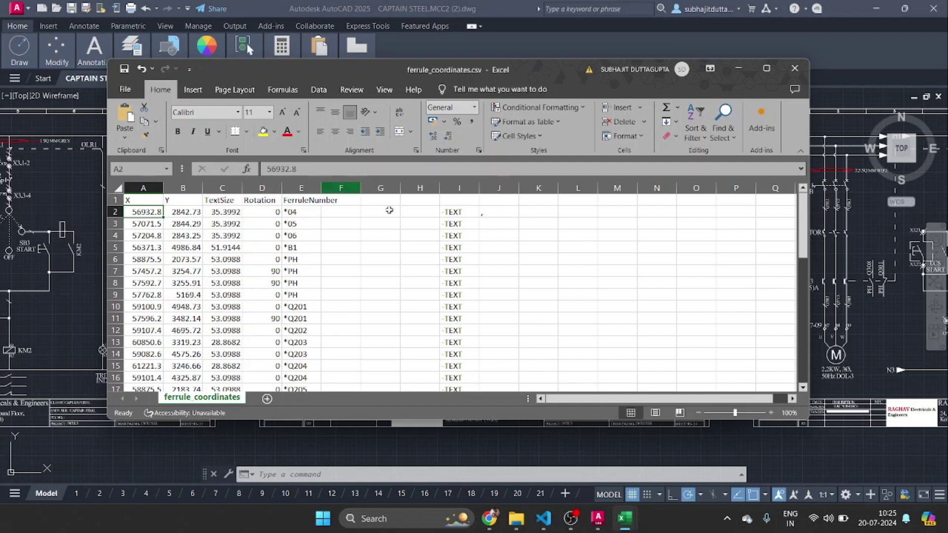
click(506, 217)
double_click(506, 216)
key(BackSpace)
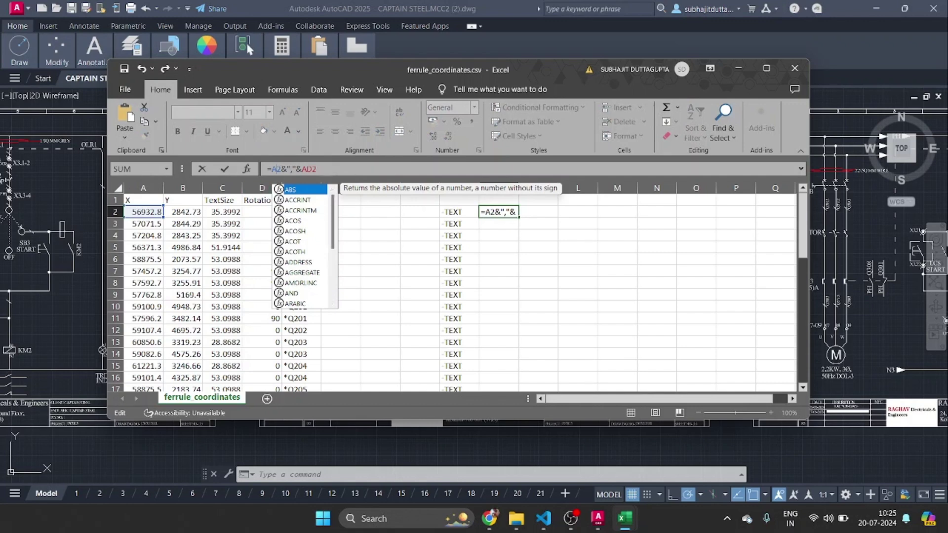
key(End)
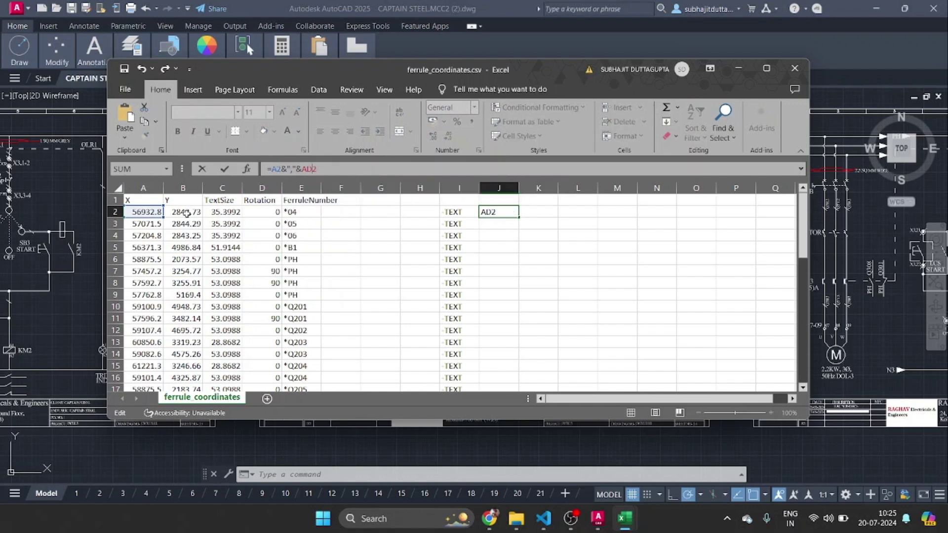
key(BackSpace)
key(BackSpace)
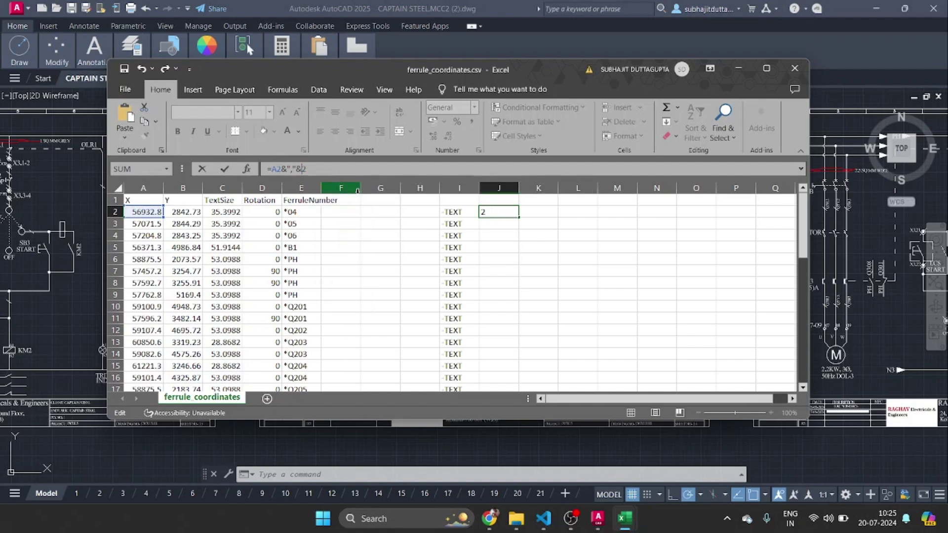
text(B)
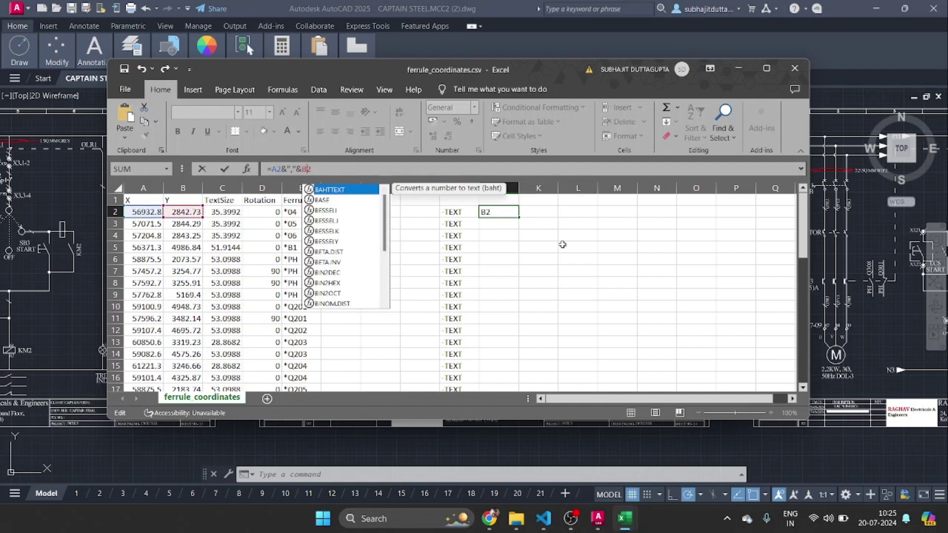
key(Return)
click(513, 212)
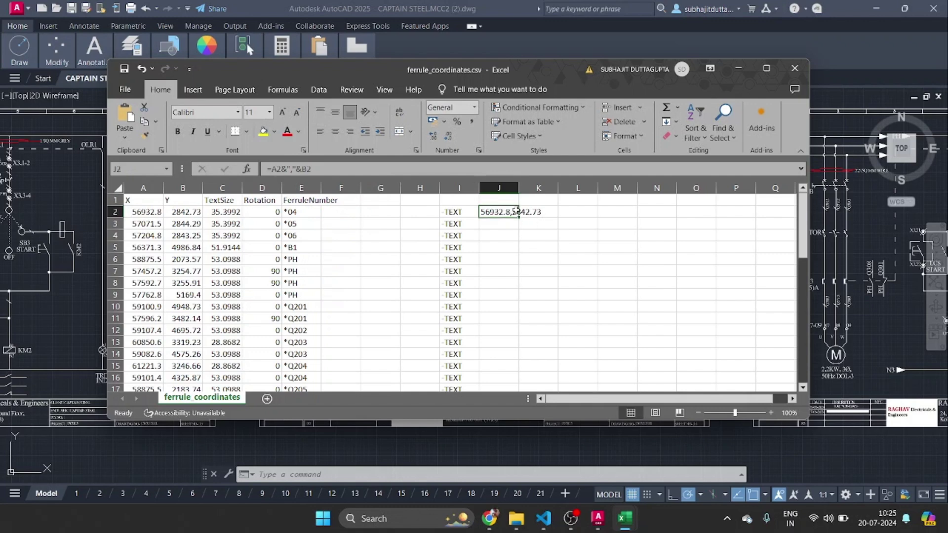
Widen column J to fit the joined coordinates and fill the J2 formula down to J45.
drag(518, 189, 561, 189)
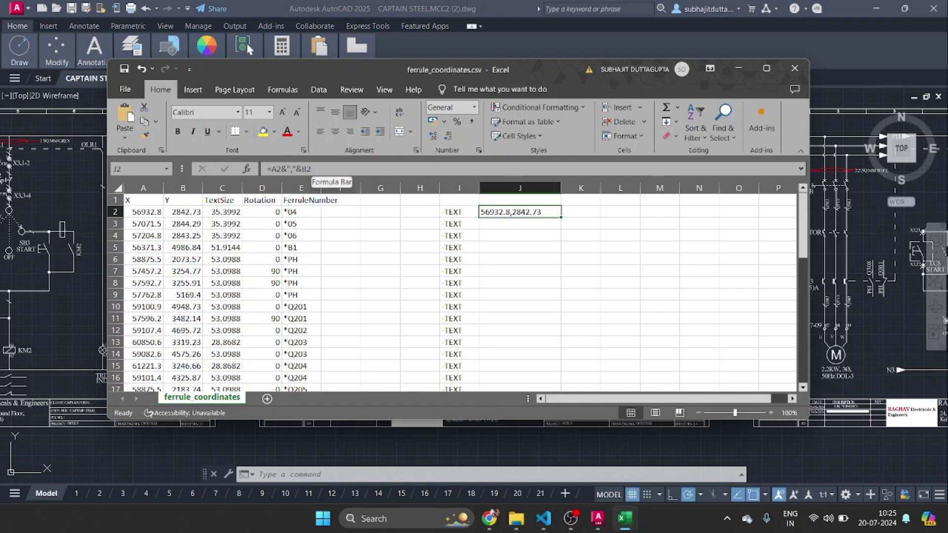
click(459, 213)
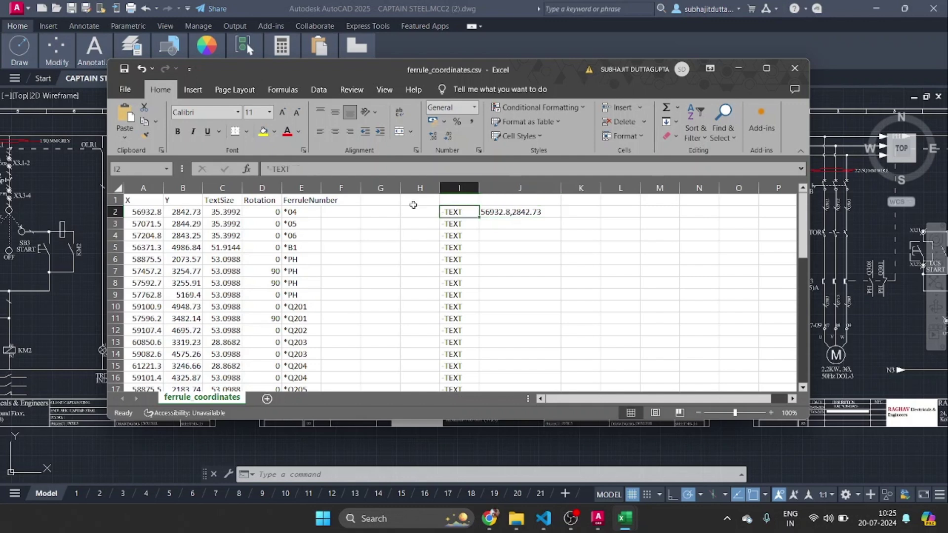
click(518, 213)
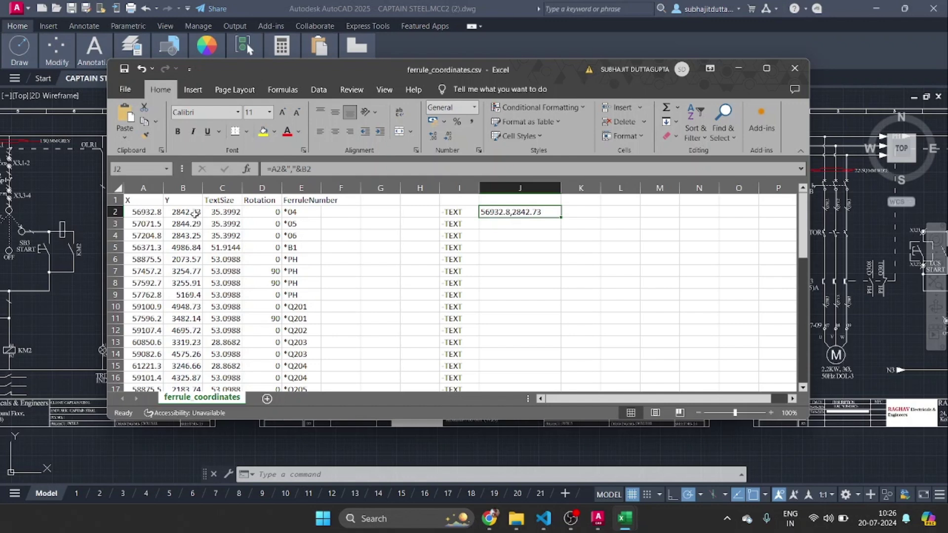
double_click(560, 216)
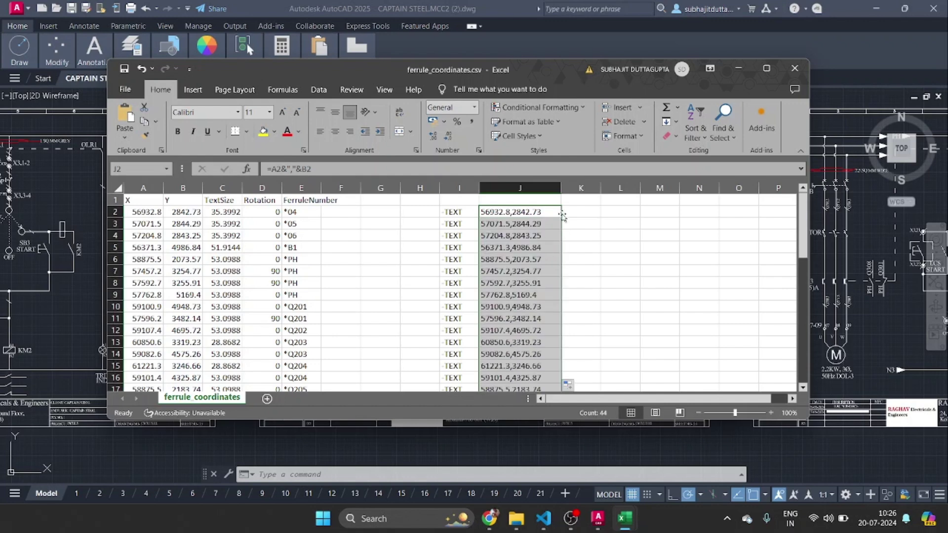
scroll(543, 276, down, 11)
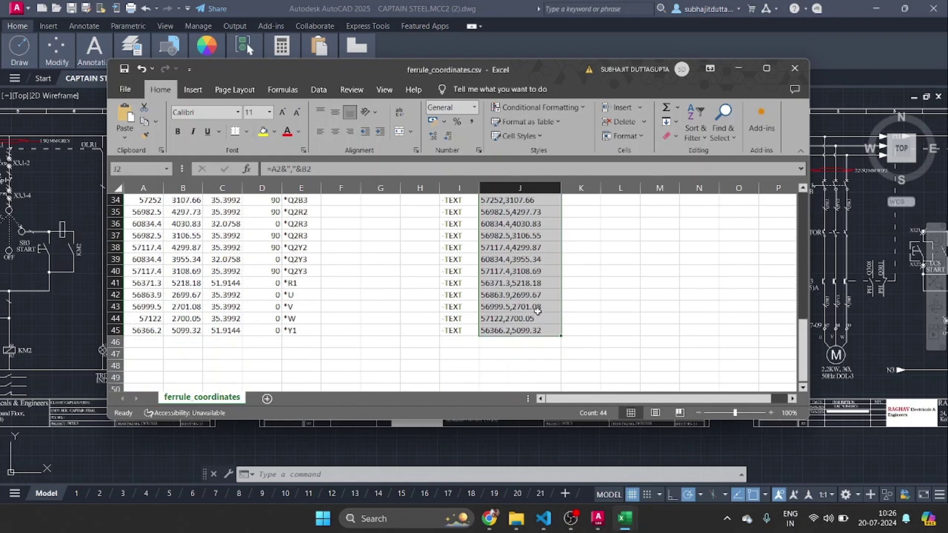
scroll(603, 303, up, 11)
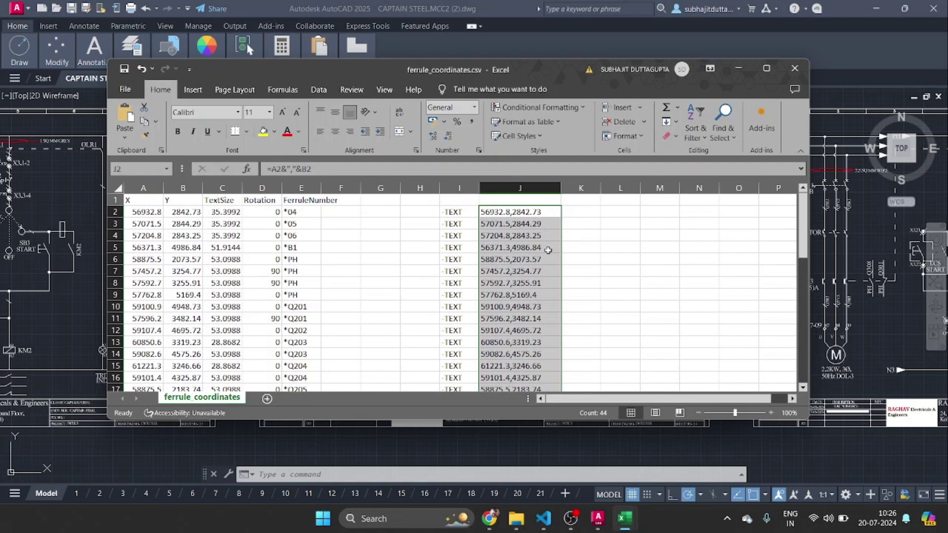
Following the column order in update_ferrule_coordinates.xlsx, copy the TextSize and Rotation values C2:D45 of ferrule_coordinates.csv into columns K and L from K2.
click(590, 211)
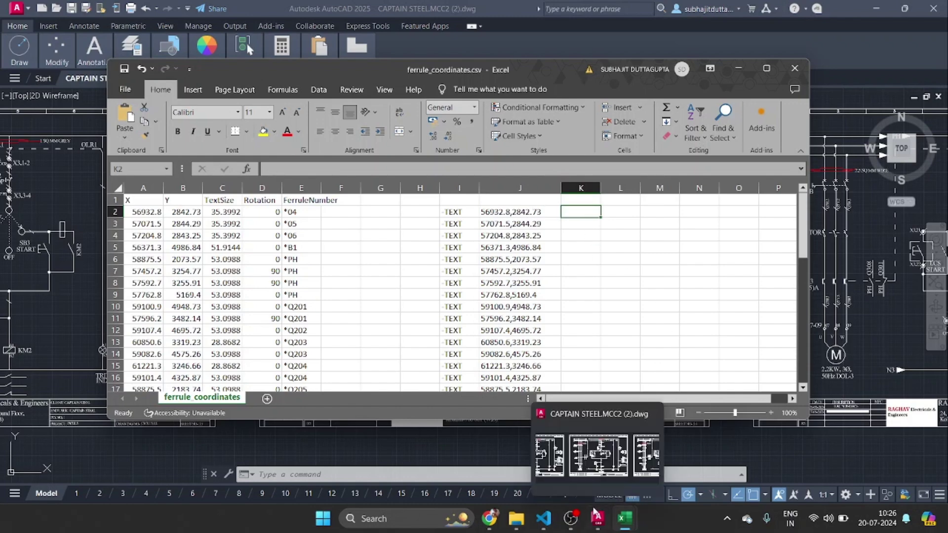
mouse_move(624, 518)
click(691, 473)
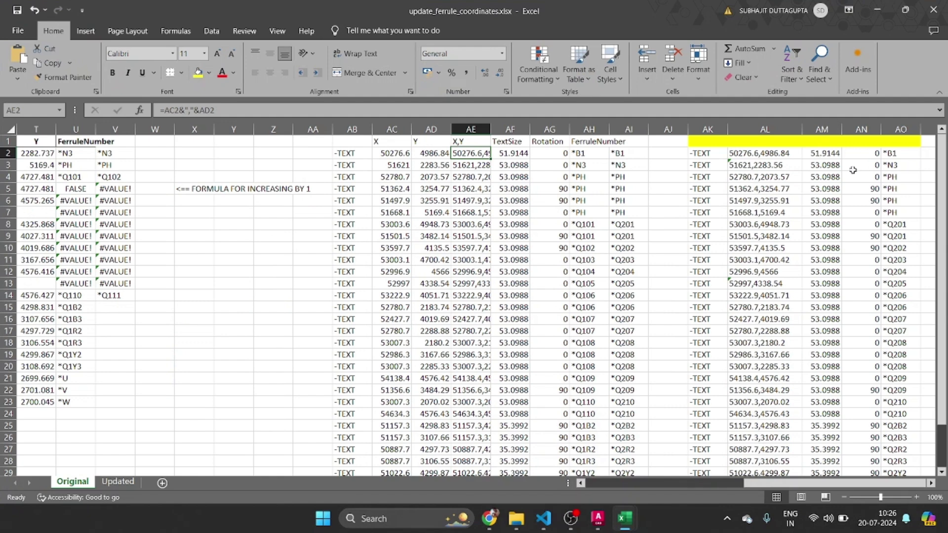
click(821, 154)
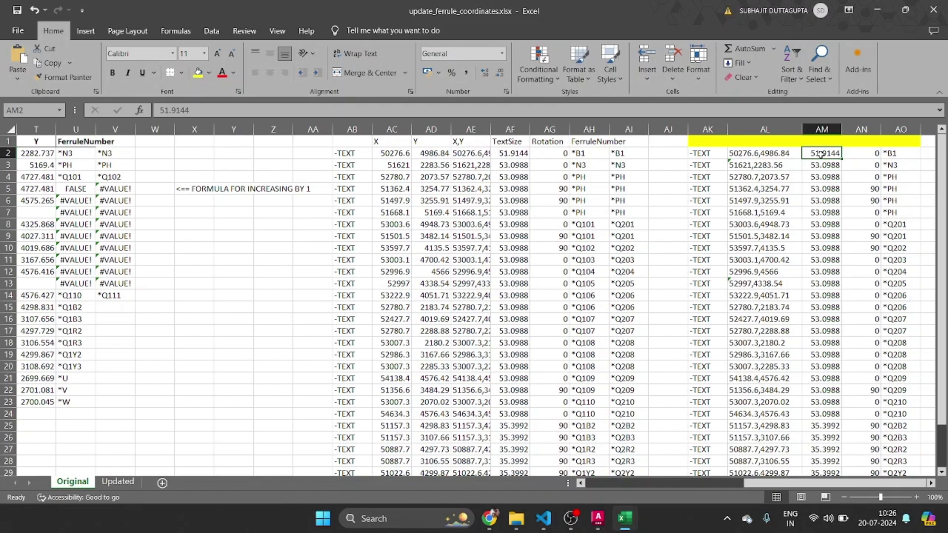
click(863, 155)
click(877, 10)
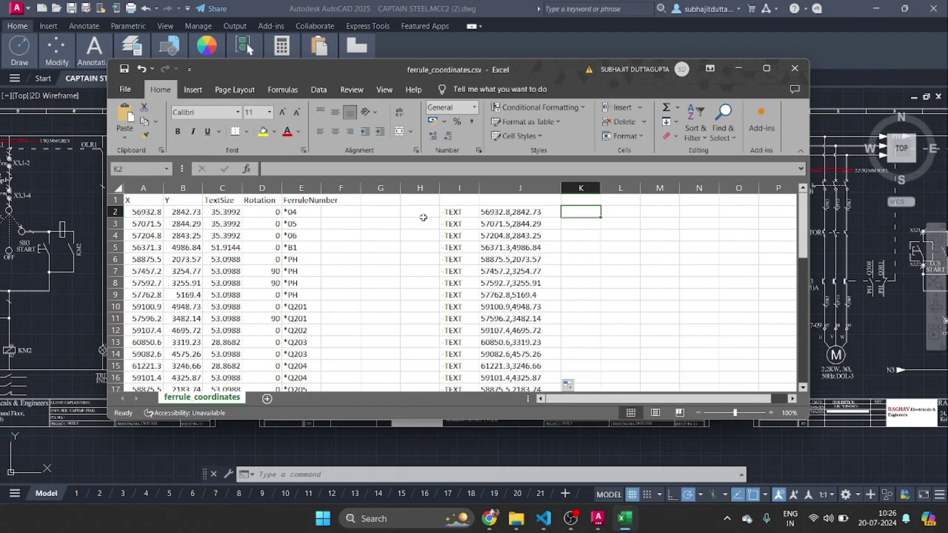
drag(224, 213, 259, 366)
key(ctrl+c)
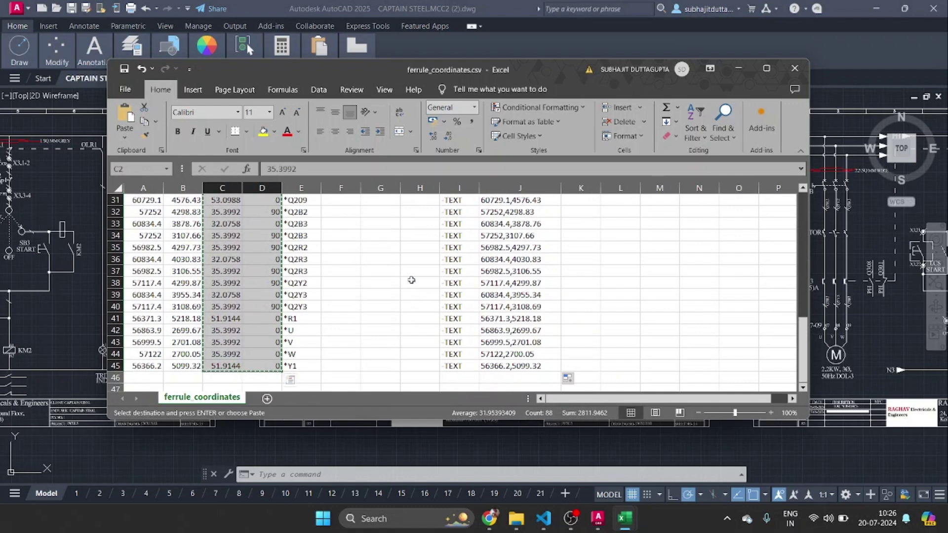
scroll(414, 277, up, 10)
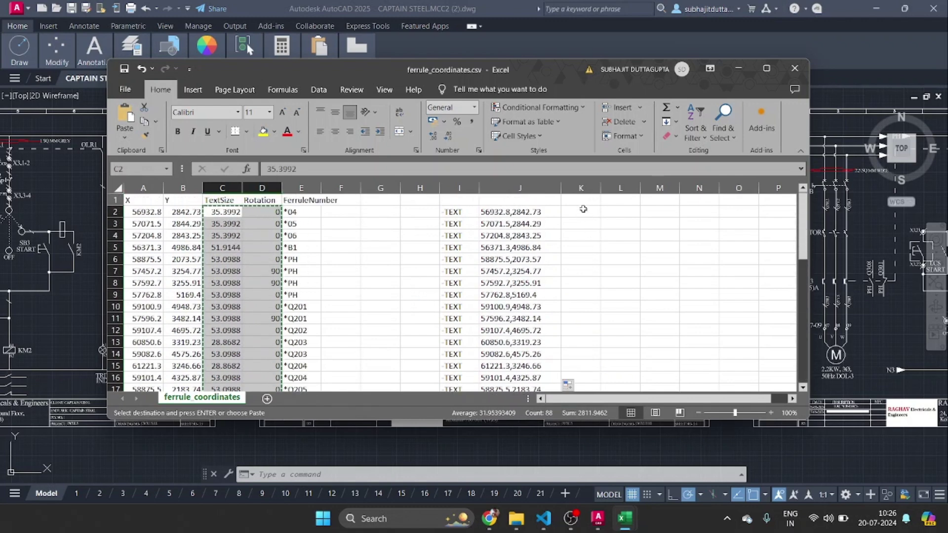
click(582, 212)
key(ctrl+v)
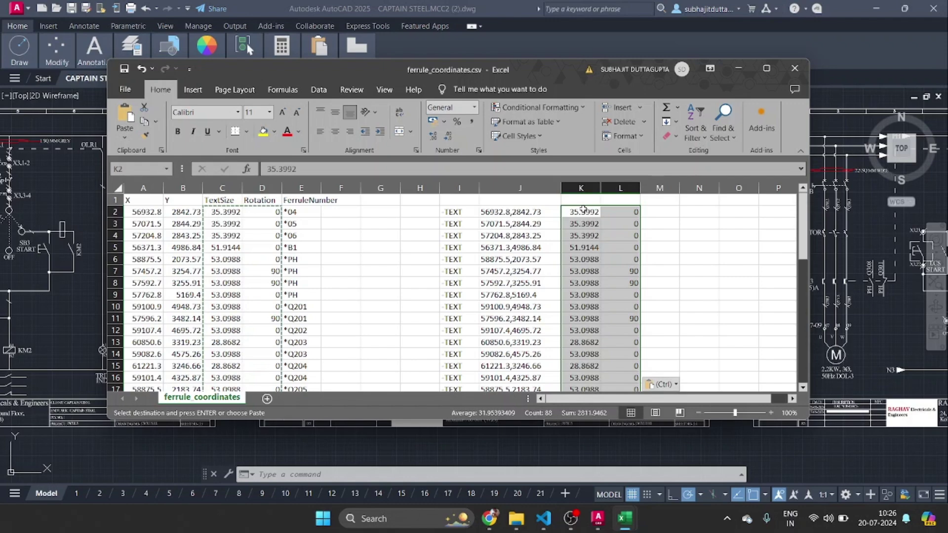
key(Escape)
Select cell M2 and review the ferrule numbers in column E down to row 45.
click(659, 212)
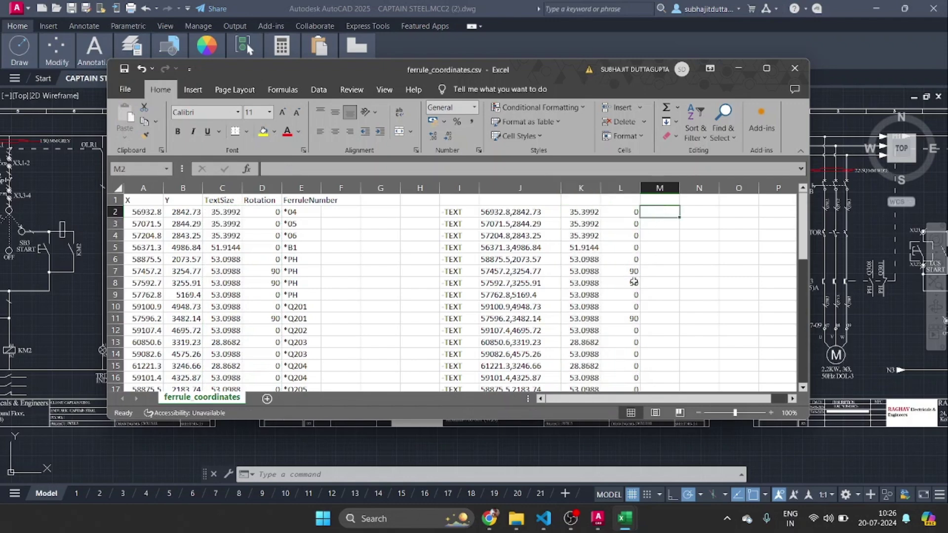
scroll(627, 281, down, 10)
scroll(625, 351, up, 10)
scroll(302, 254, down, 2)
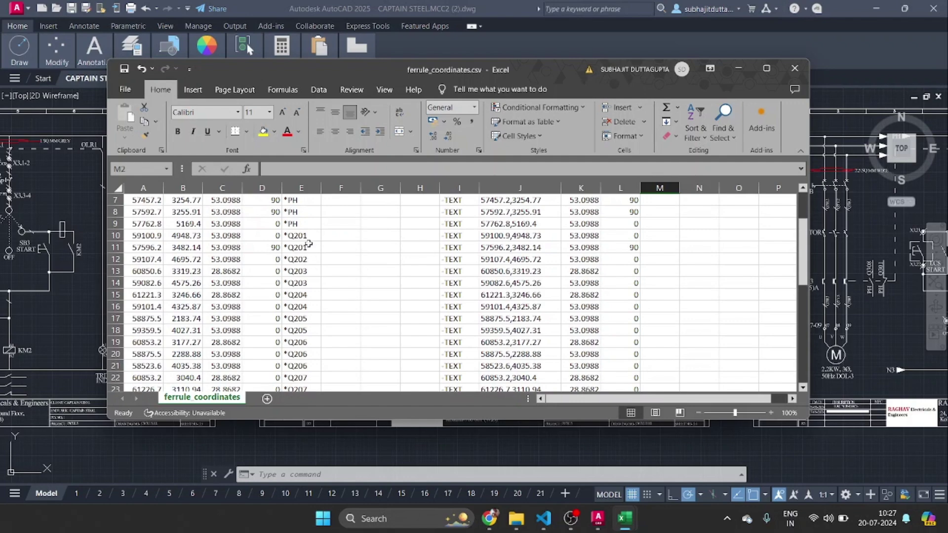
scroll(309, 249, down, 2)
scroll(310, 251, down, 6)
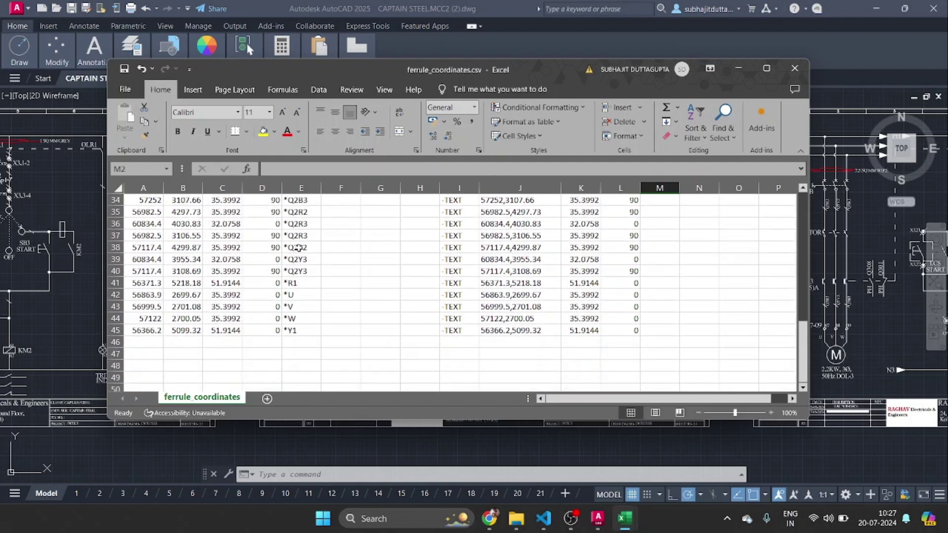
scroll(302, 270, up, 1)
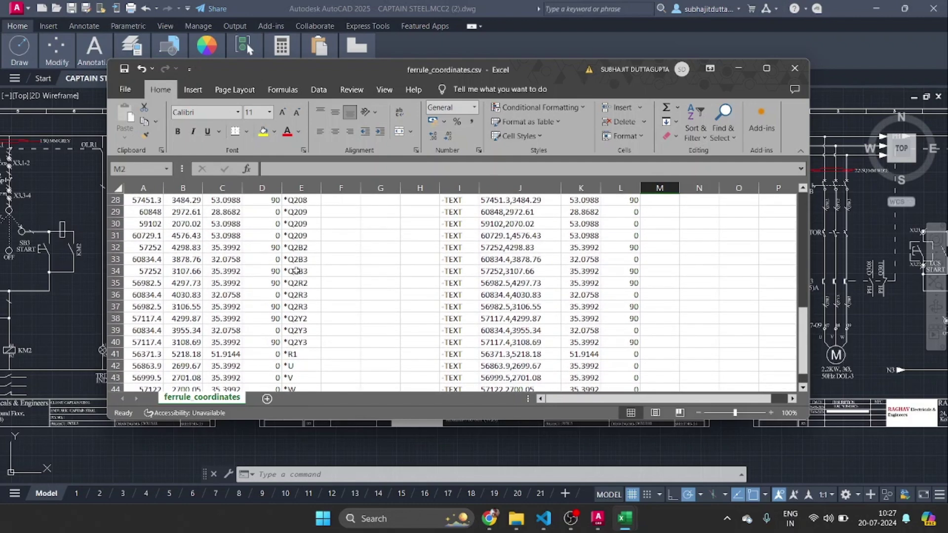
scroll(300, 338, up, 1)
scroll(301, 334, down, 4)
scroll(303, 325, up, 5)
scroll(306, 306, up, 7)
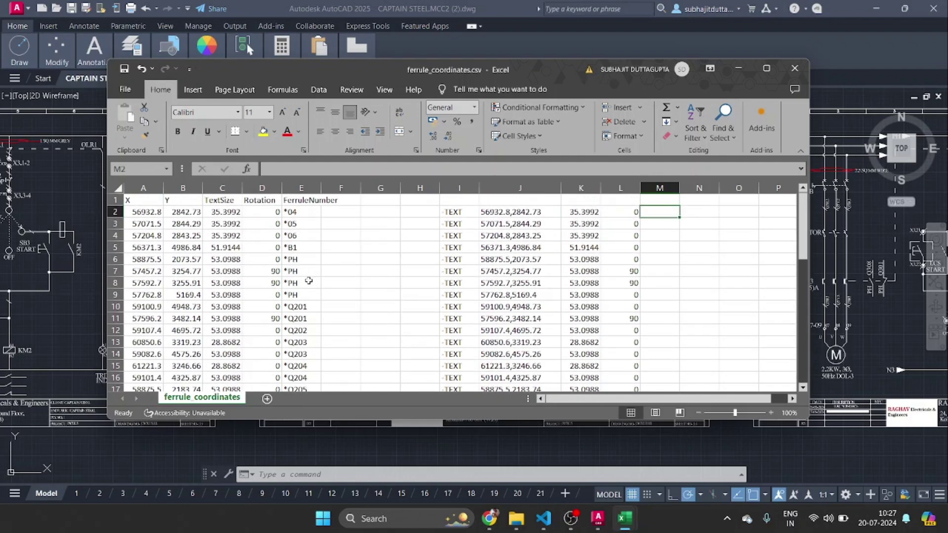
Paste =IF(LEFT(C4, 3) = "*Q1", CONCATENATE("*Q2", MID(C4, 4, LEN(C4) - 3)), C4) into M2 and change its LEFT reference to E2.
click(446, 169)
key(ctrl+v)
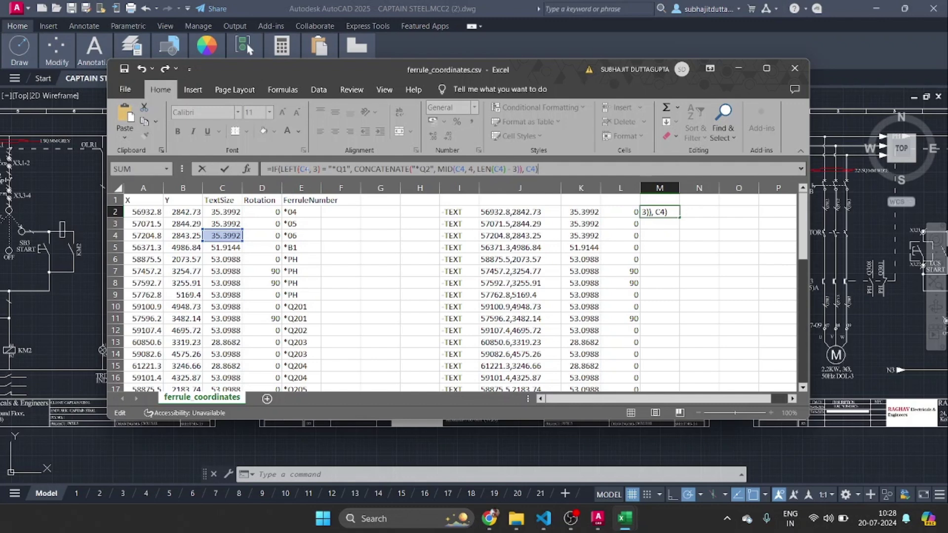
click(321, 168)
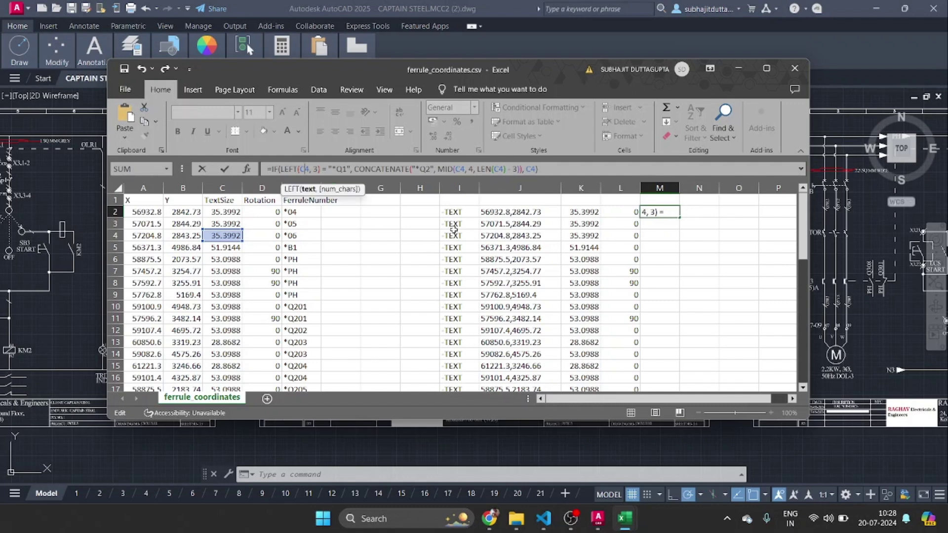
key(Right)
key(Right)
key(Up)
key(Up)
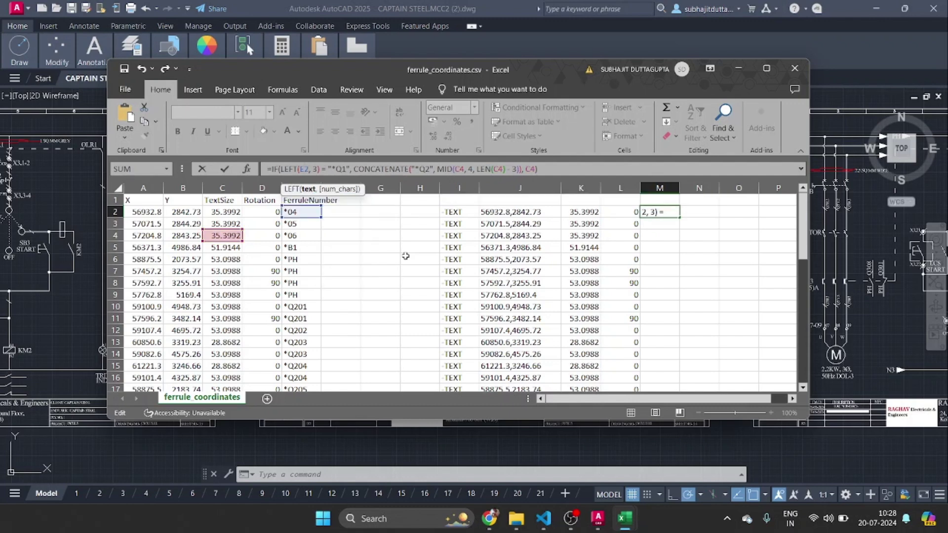
Change the MID function's cell reference in the M2 formula to E2.
click(430, 169)
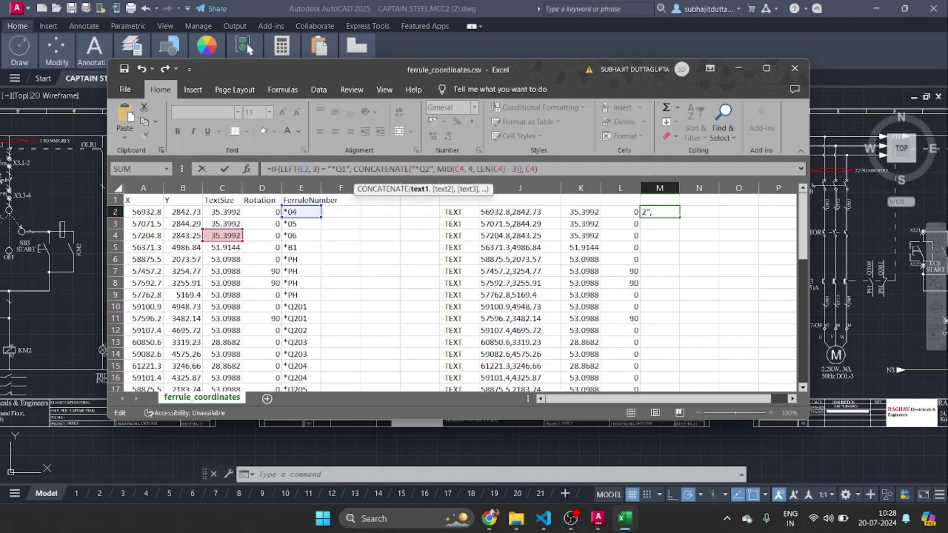
key(Right)
key(Right)
key(Right)
key(Right)
key(Right)
key(Right)
key(Right)
key(Delete)
key(Delete)
text(E2)
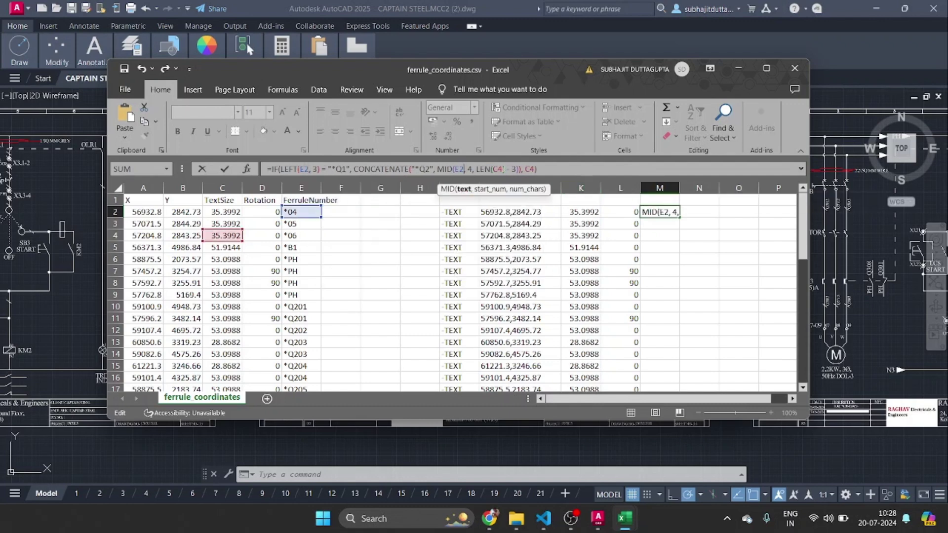
Change the LEN reference and the value-if-false reference in the M2 formula to E2, and enter the formula.
key(Right)
key(Right)
key(Right)
key(Right)
key(Right)
key(Right)
key(Right)
key(Right)
key(Right)
key(Delete)
key(Delete)
text(E2)
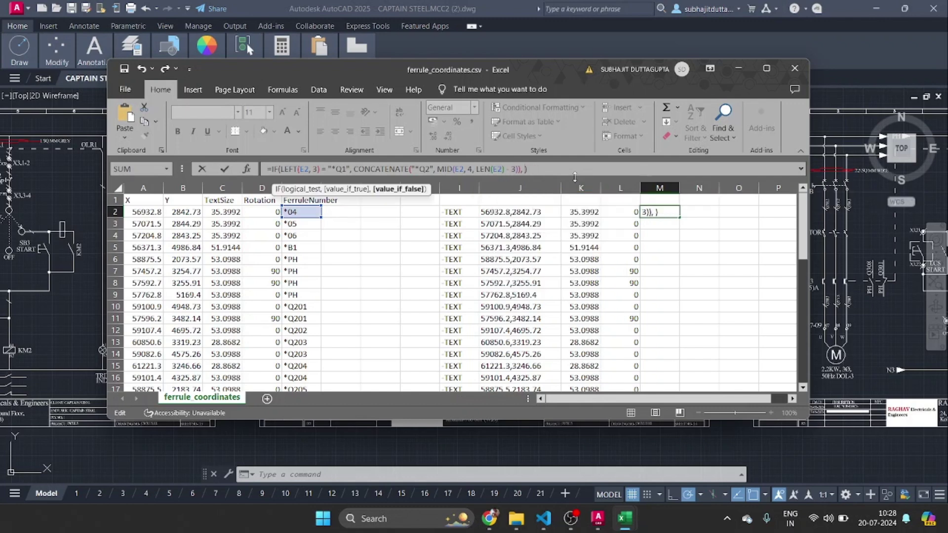
key(Return)
click(671, 211)
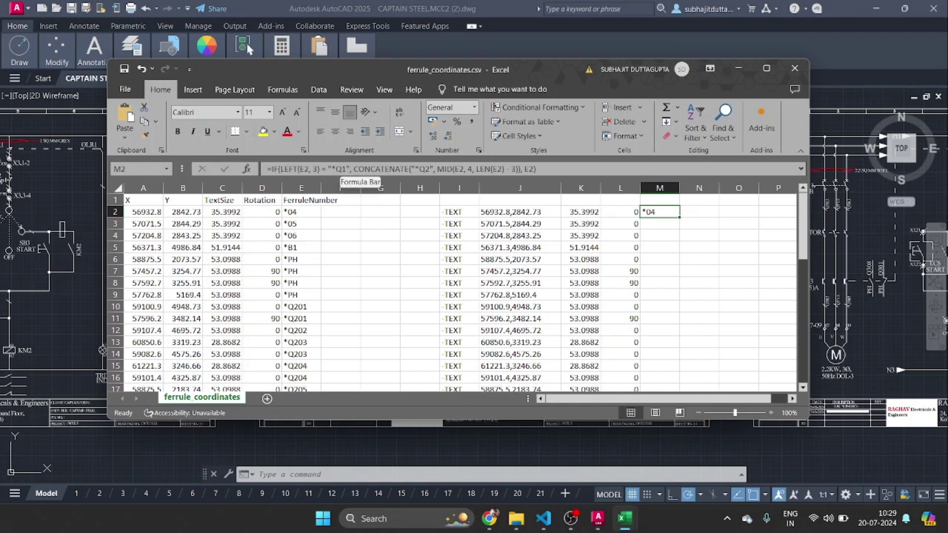
scroll(305, 311, down, 1)
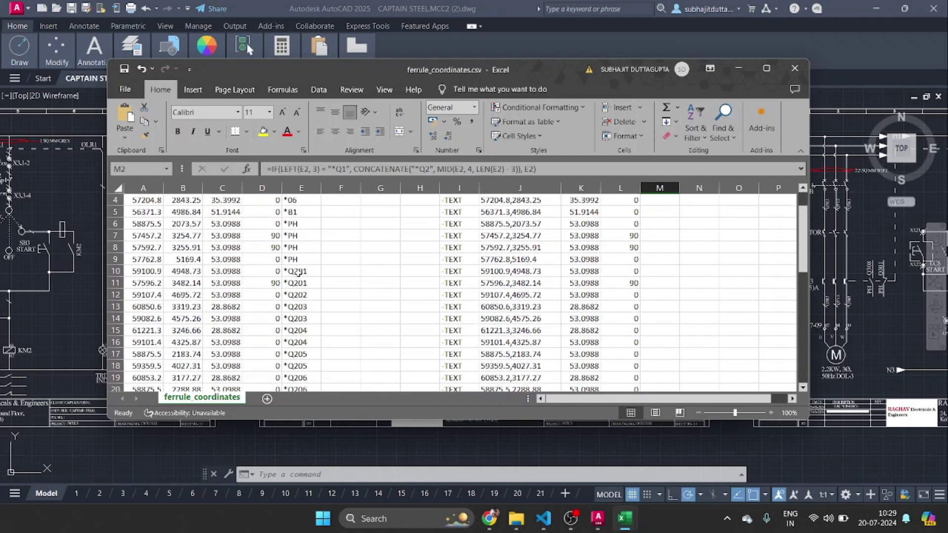
Change the M2 formula to replace the "*Q2" prefix with "*Q3", and fill it down column M to row 45.
click(342, 169)
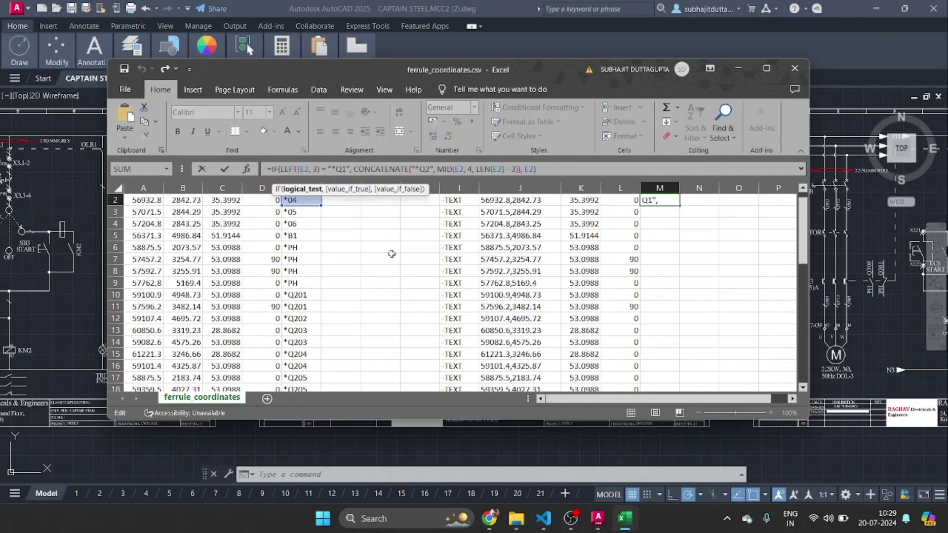
key(BackSpace)
text(2)
click(430, 169)
key(BackSpace)
text(3)
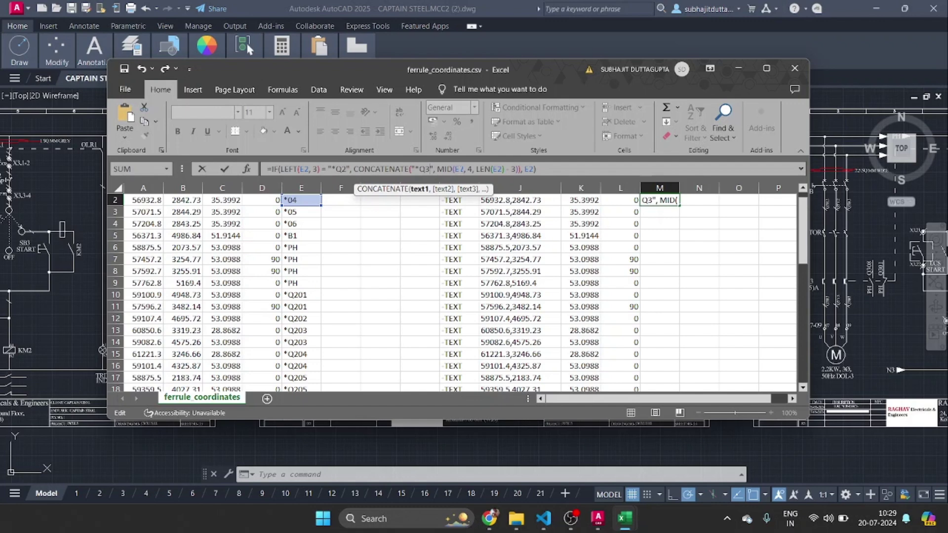
key(Return)
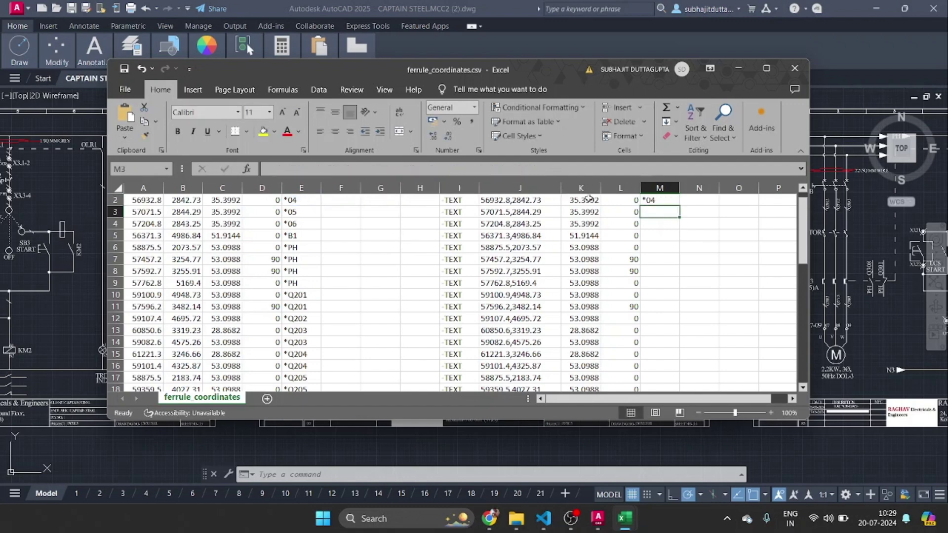
click(658, 200)
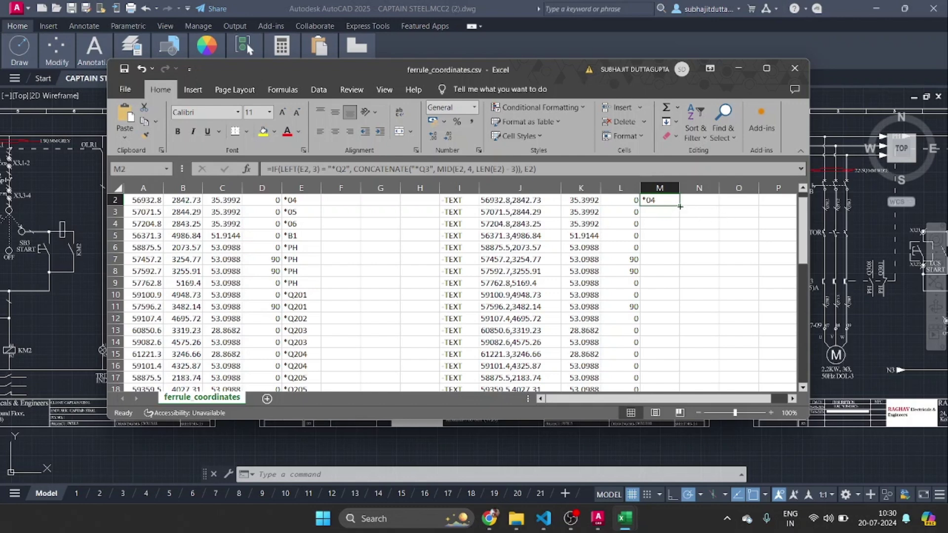
double_click(679, 207)
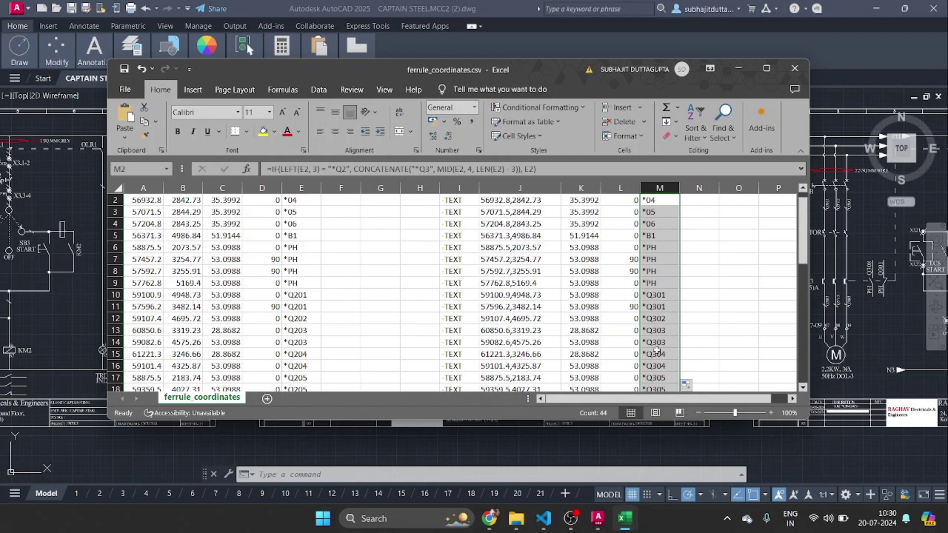
Compare the renumbered ferrules in column M with the original ferrule numbers in column E down to row 45.
scroll(665, 213, down, 1)
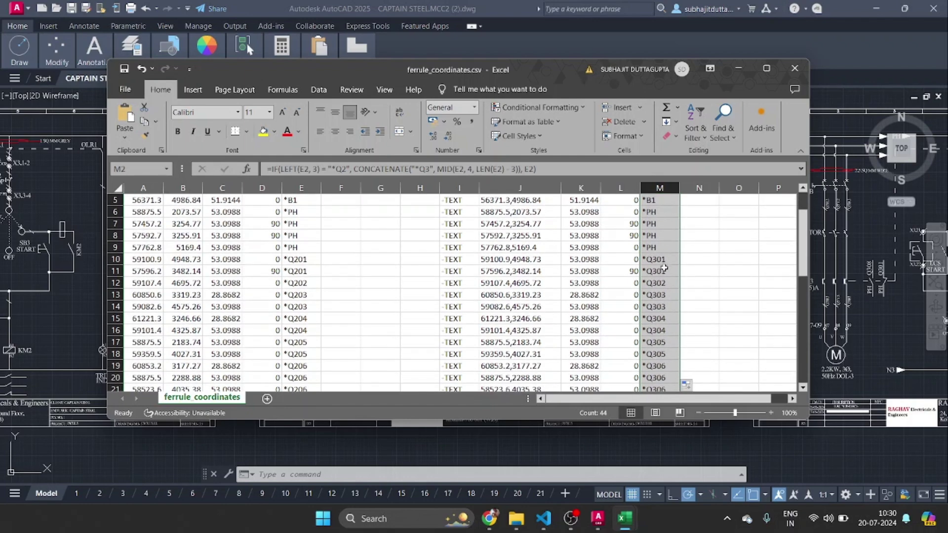
scroll(667, 247, down, 1)
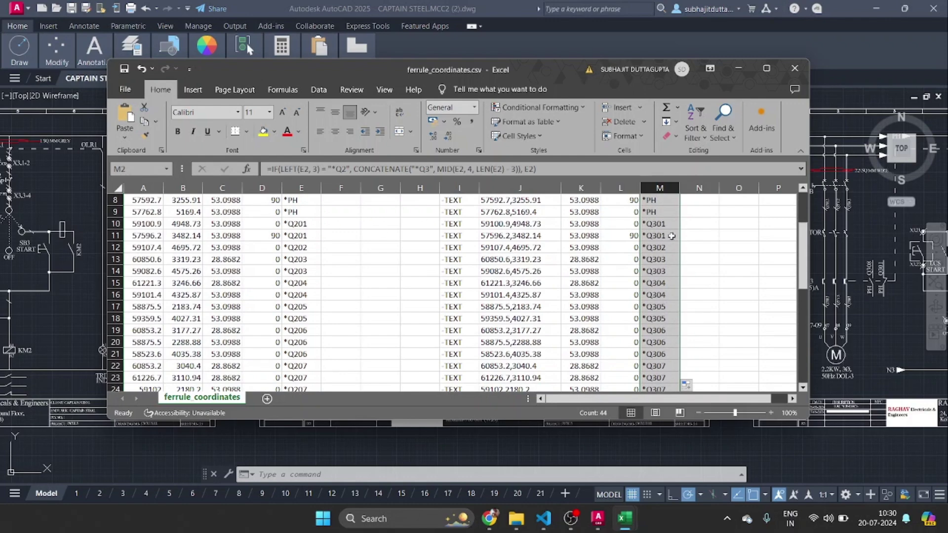
scroll(670, 257, down, 6)
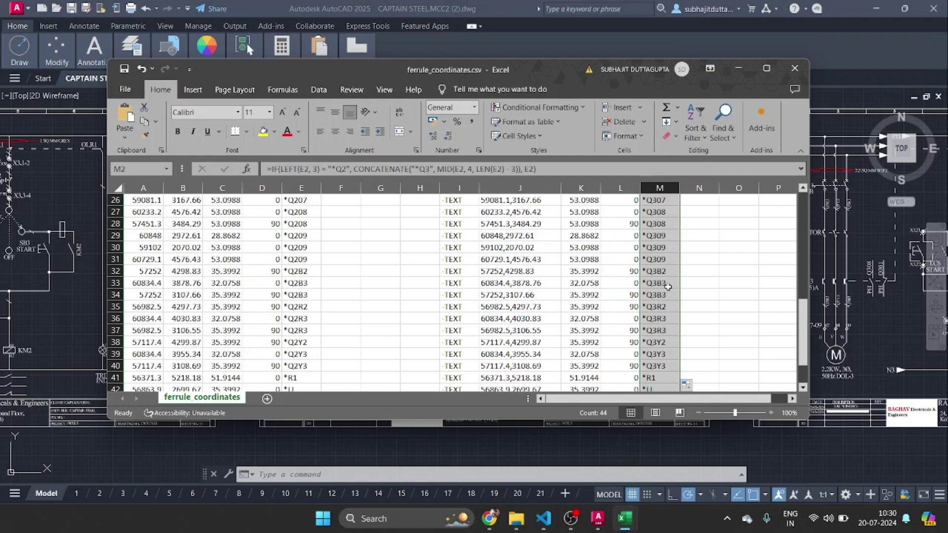
scroll(667, 287, down, 3)
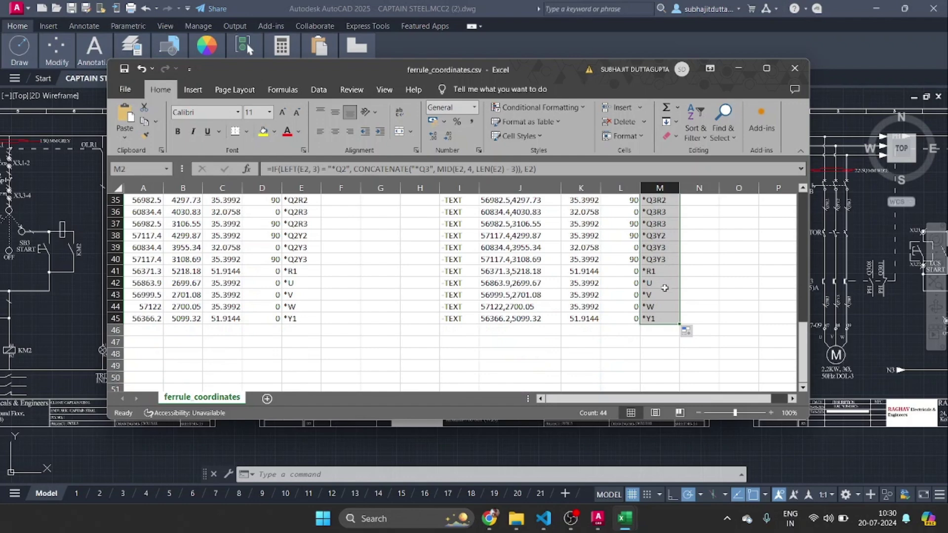
scroll(664, 307, up, 11)
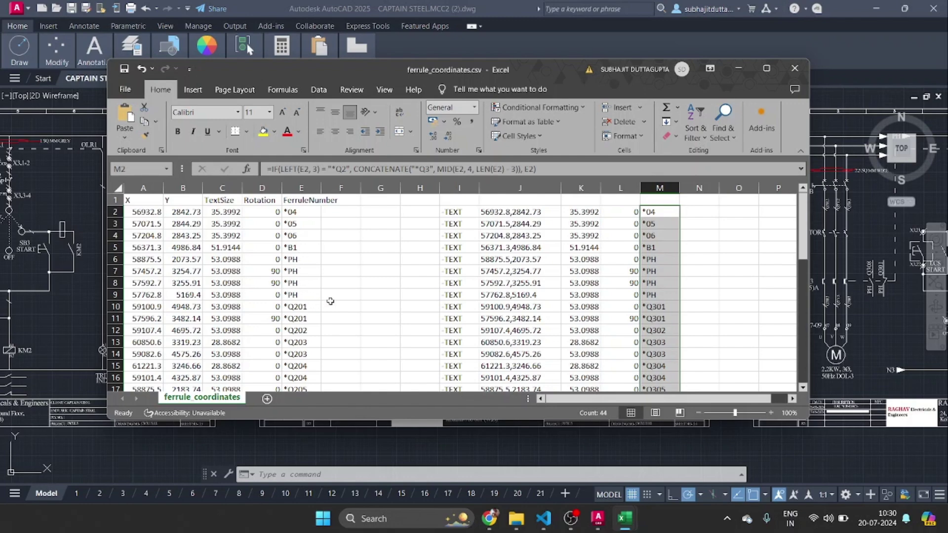
scroll(316, 304, down, 10)
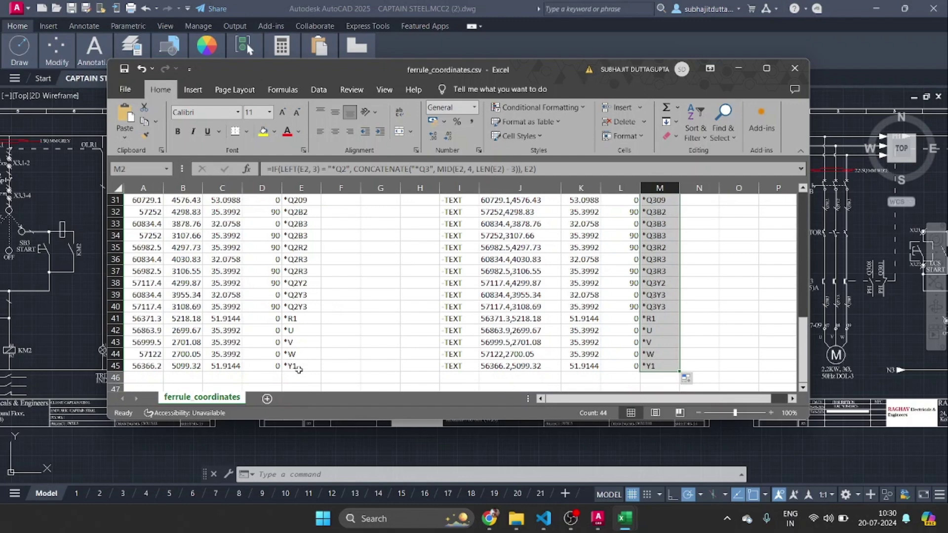
click(707, 327)
scroll(701, 321, up, 9)
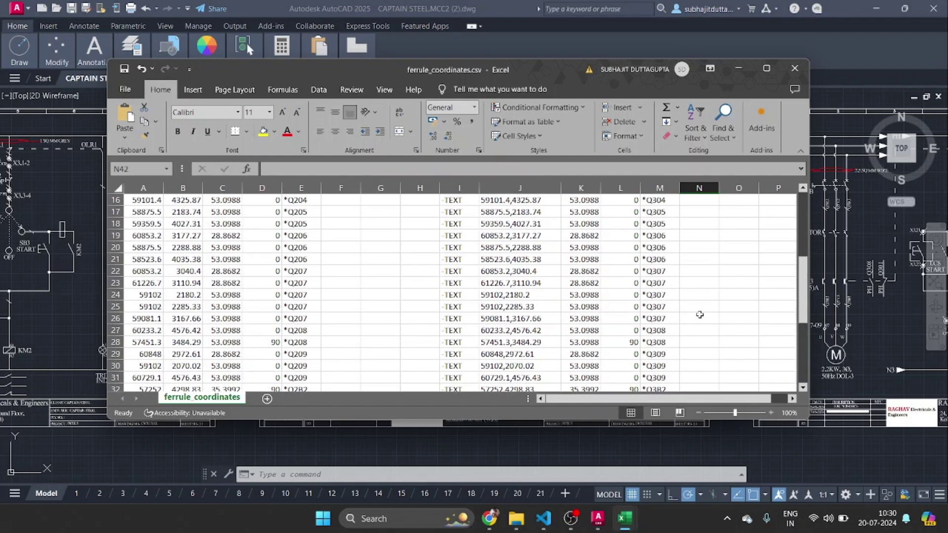
scroll(700, 315, up, 1)
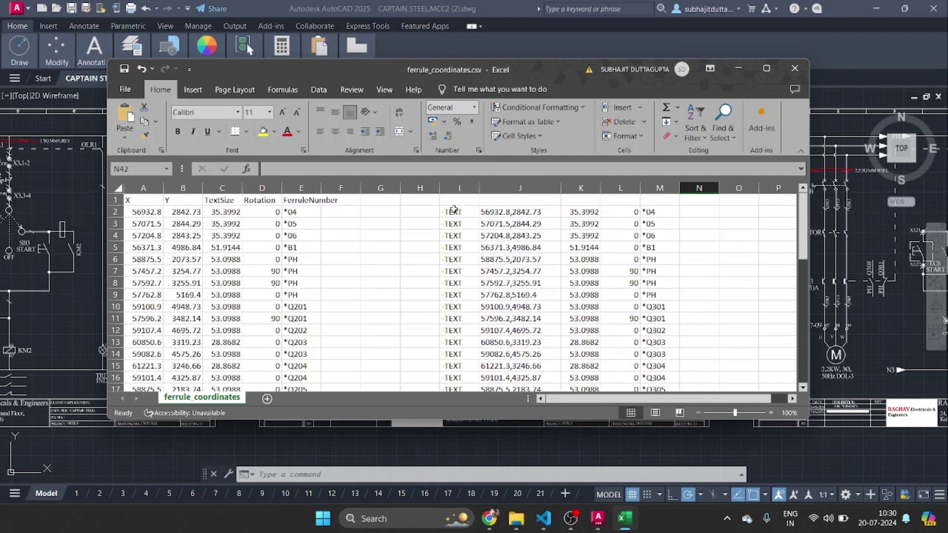
Select the -TEXT command rows in I2:M45 and copy them.
drag(453, 211, 652, 366)
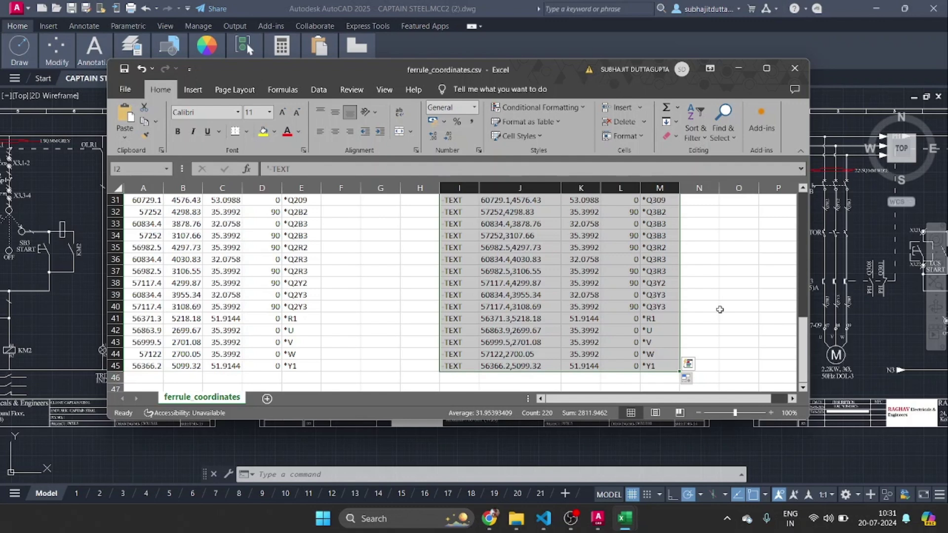
scroll(691, 313, up, 10)
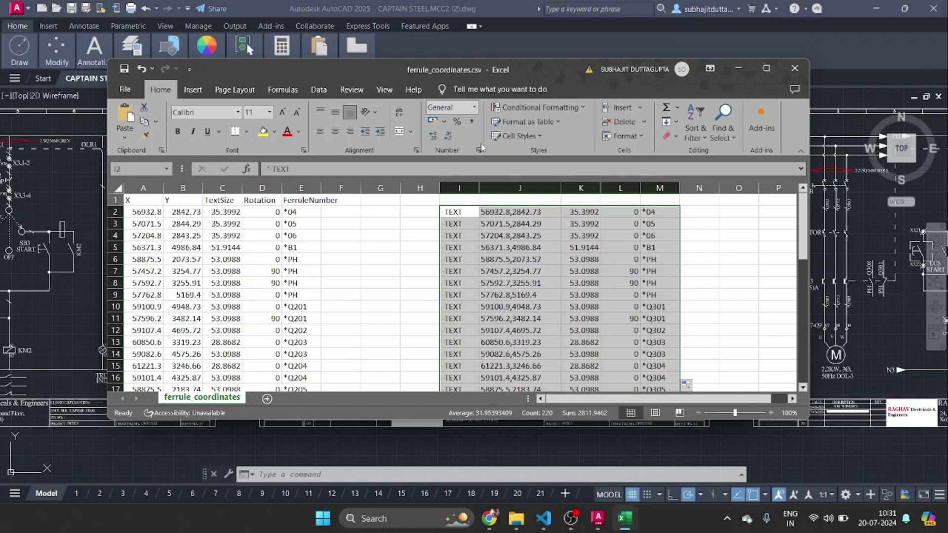
scroll(588, 280, down, 13)
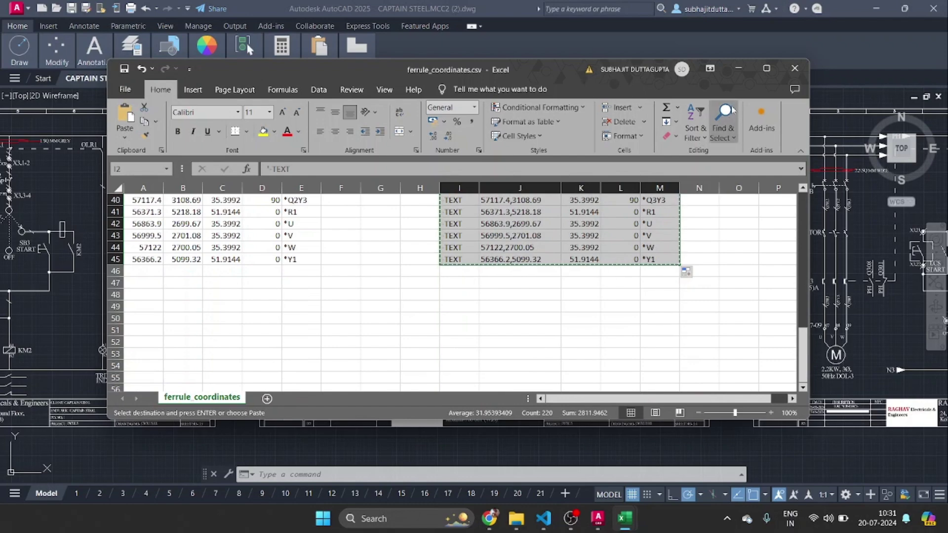
Switch to the AutoCAD drawing, paste the copied -TEXT rows into the command line and end the leftover text command.
click(739, 68)
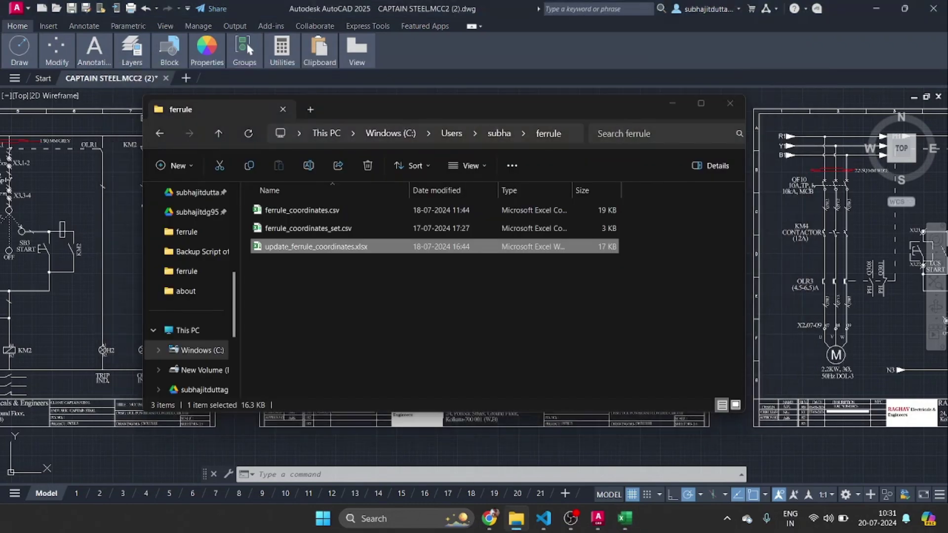
click(671, 103)
click(293, 474)
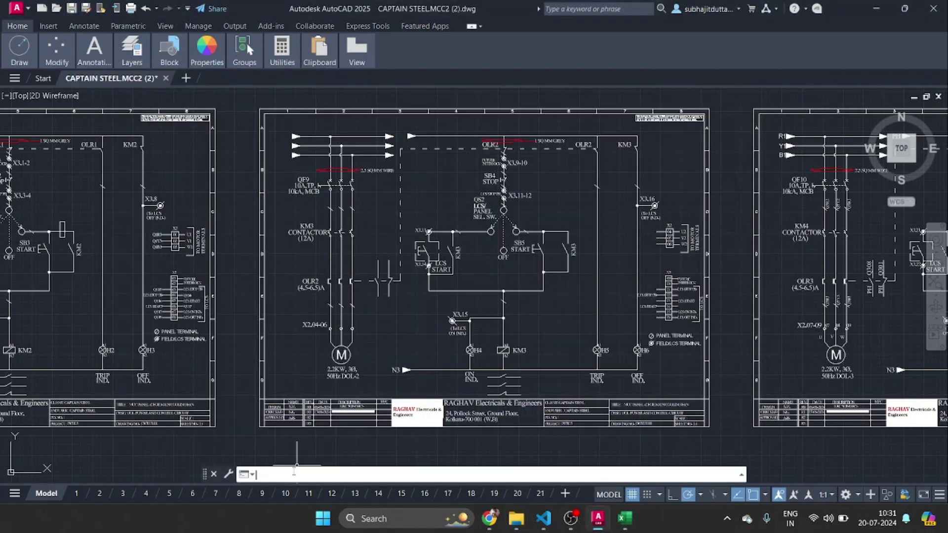
text(-TEXT)
key(Return)
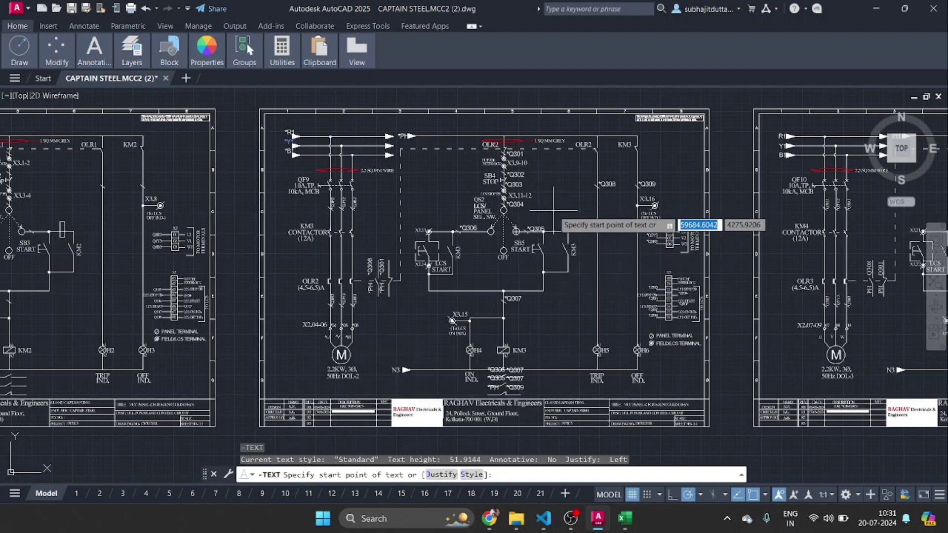
key(Escape)
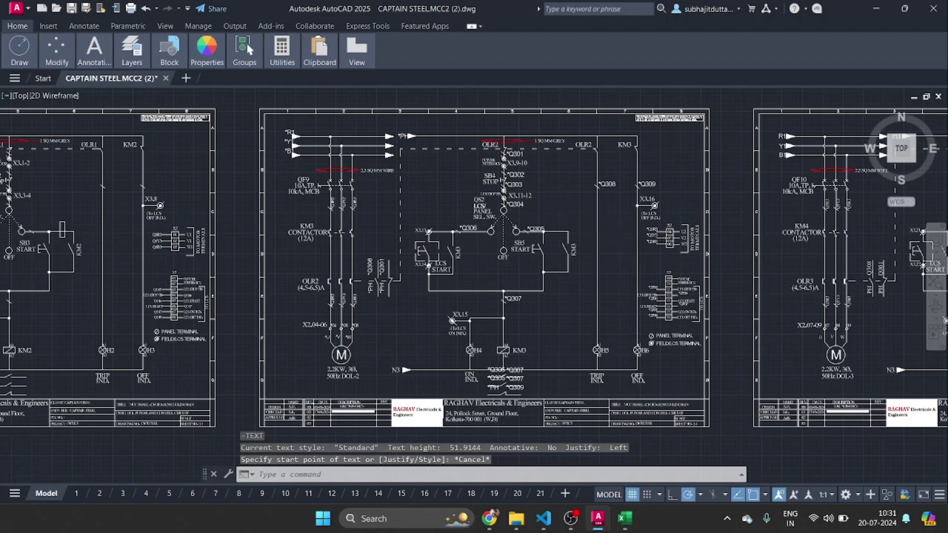
Examine the new ferrule texts on the DOL-2 sheet, including those on the three wires below breaker QF9.
scroll(642, 237, up, 7)
scroll(641, 237, down, 7)
scroll(276, 227, up, 3)
scroll(274, 226, up, 6)
drag(337, 119, 285, 491)
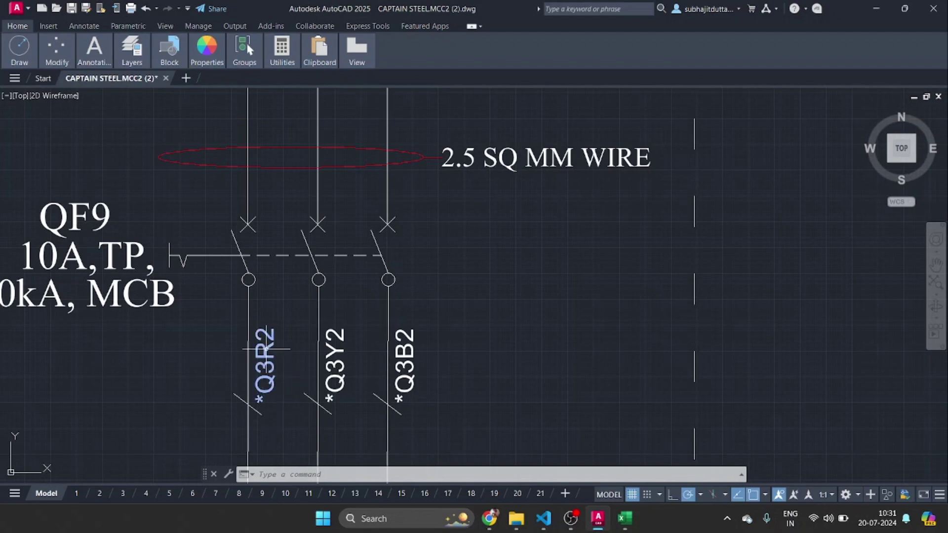
scroll(344, 371, down, 2)
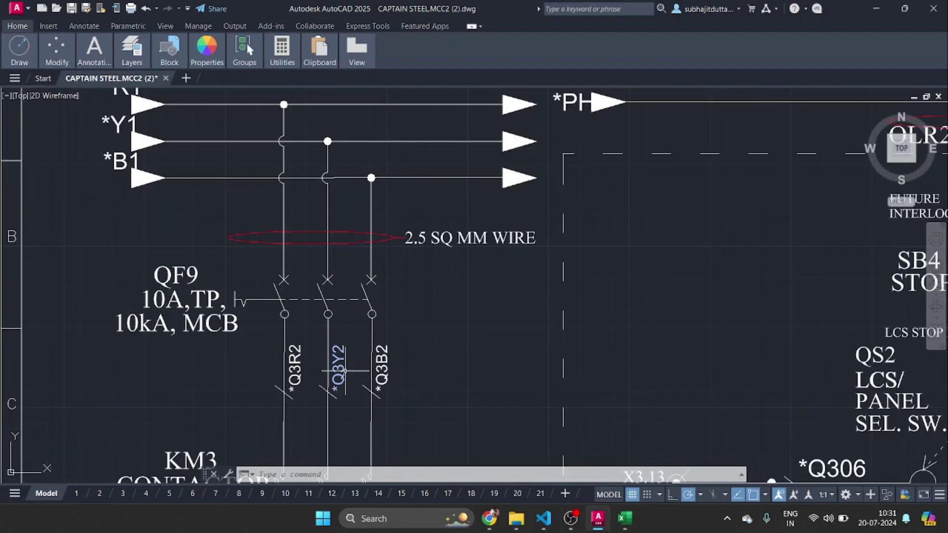
scroll(310, 366, down, 3)
scroll(310, 366, down, 2)
Compare the ferrule texts on the DOL-2 sheet with those on the neighbouring sheets, including the wires below QF10.
drag(252, 367, 680, 323)
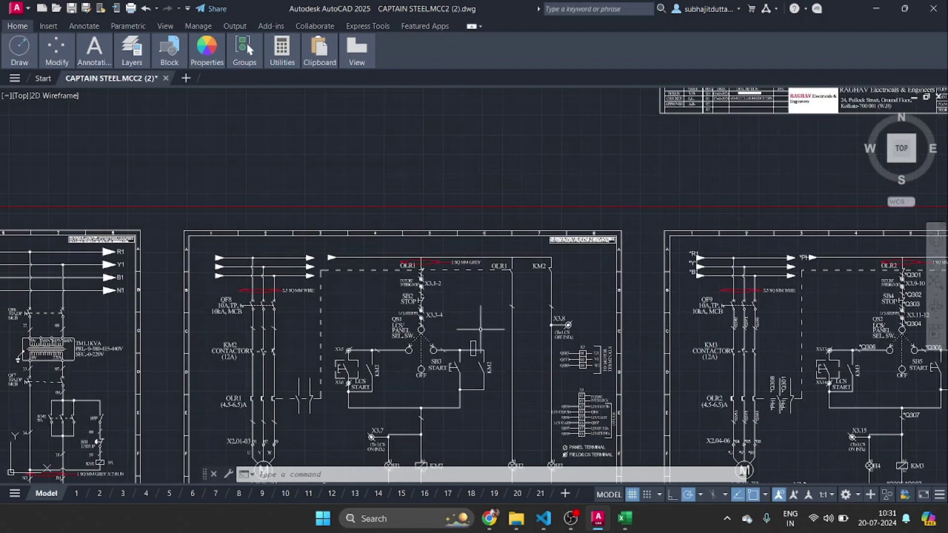
mouse_move(605, 319)
mouse_down()
mouse_move(381, 295)
mouse_move(2, 298)
mouse_up()
scroll(516, 289, up, 6)
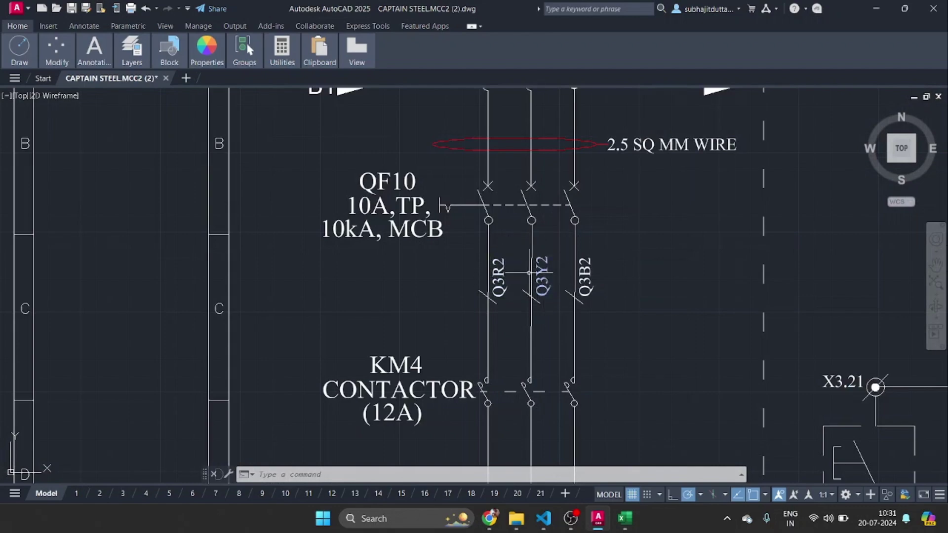
scroll(488, 281, down, 3)
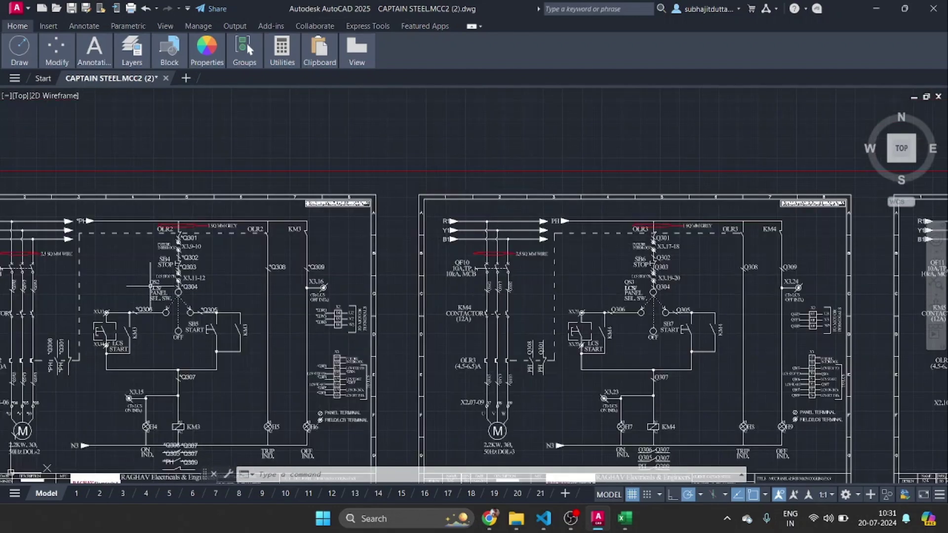
mouse_move(122, 279)
mouse_down()
mouse_move(459, 277)
mouse_move(486, 257)
mouse_up()
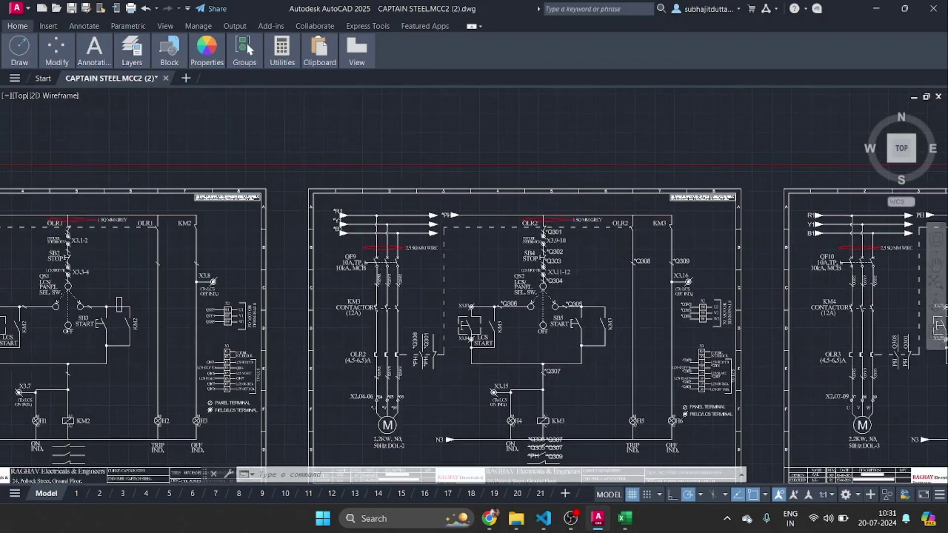
scroll(392, 275, up, 7)
scroll(444, 296, down, 7)
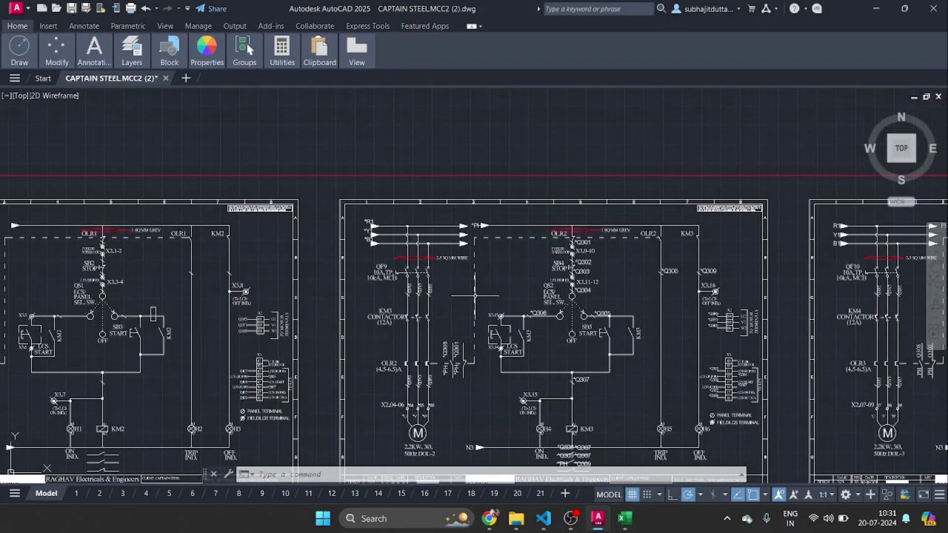
drag(512, 275, 411, 219)
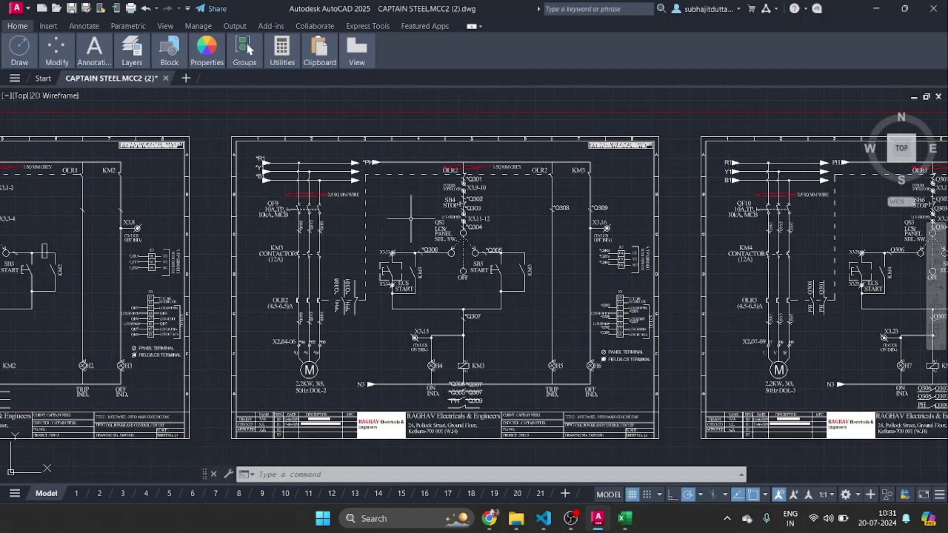
Compare the *Q2 ferrules on the separate DOL-2 sheet above the row with the *Q3 ferrules on the updated sheet.
scroll(411, 219, down, 5)
scroll(427, 131, up, 5)
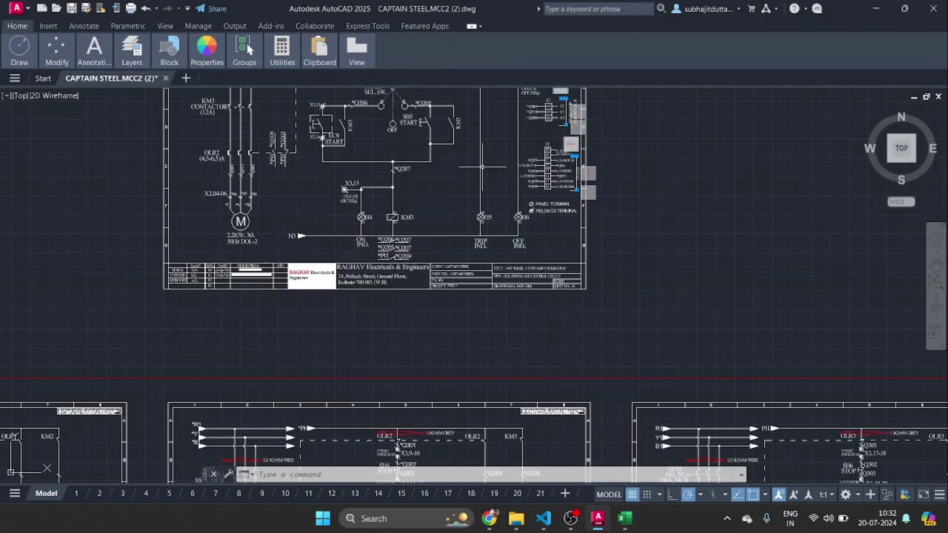
drag(442, 92, 445, 260)
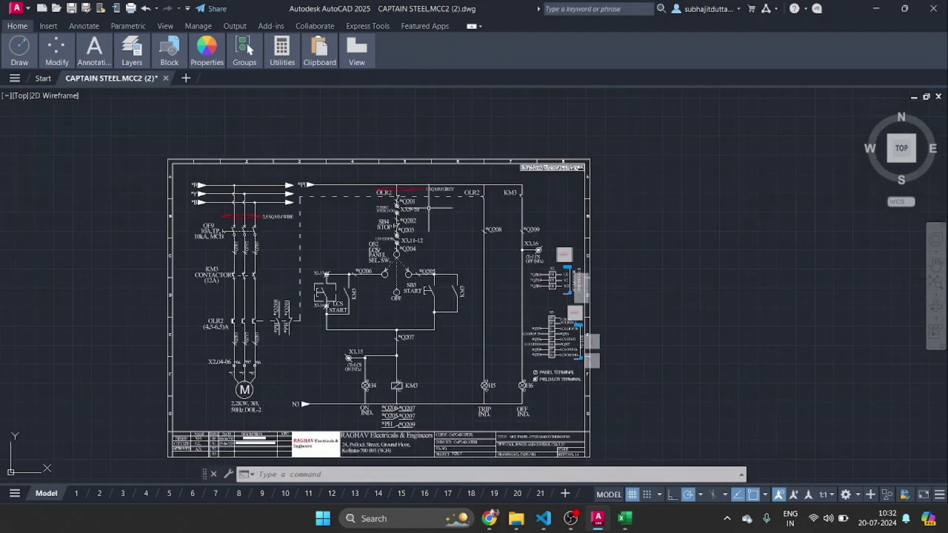
scroll(430, 209, up, 4)
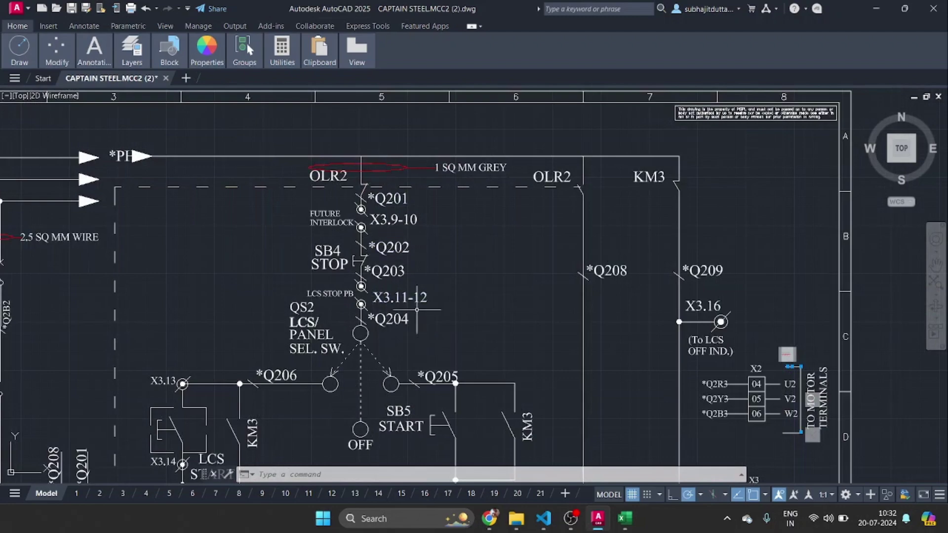
scroll(451, 248, down, 7)
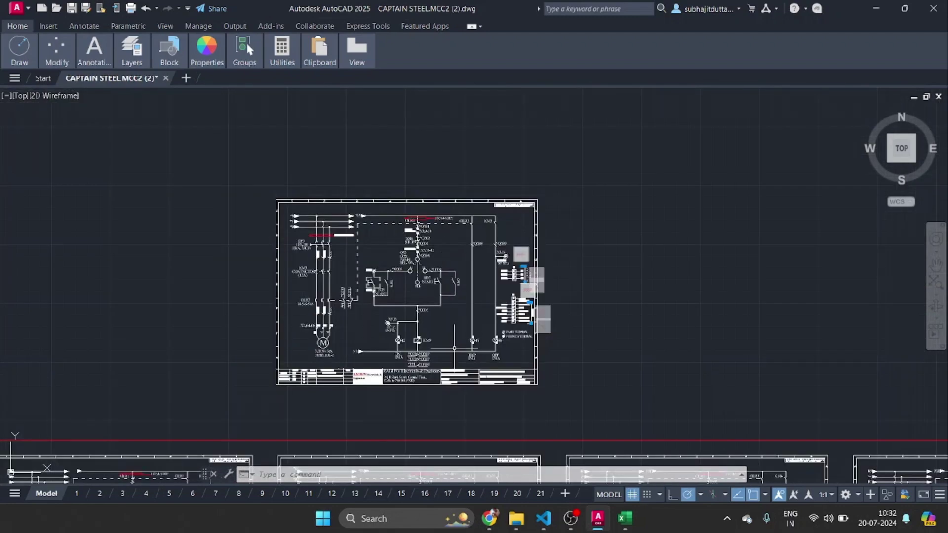
drag(450, 342, 492, 121)
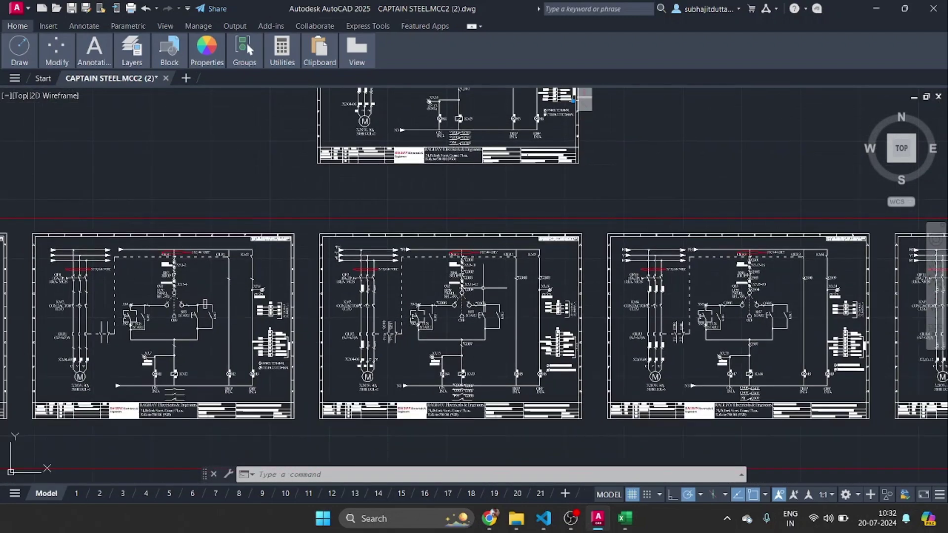
scroll(481, 284, up, 7)
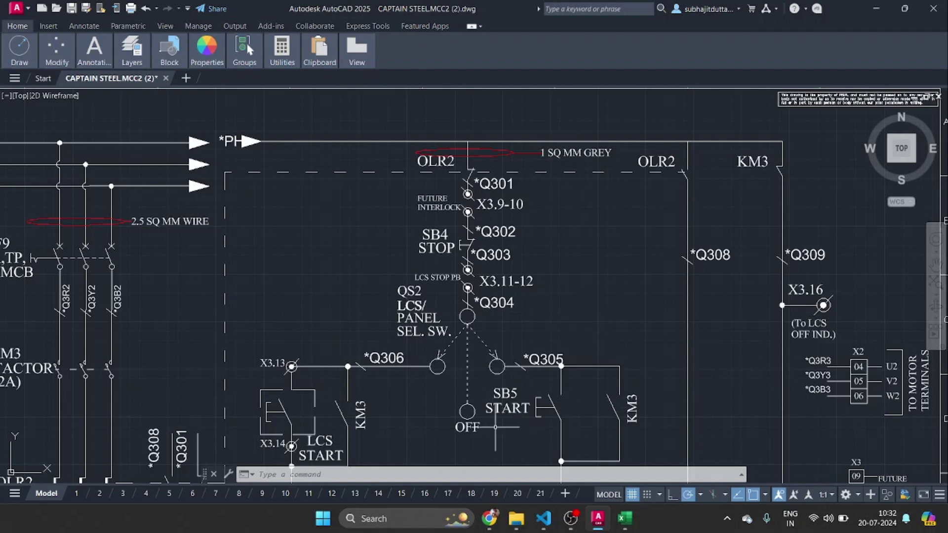
mouse_move(22, 60)
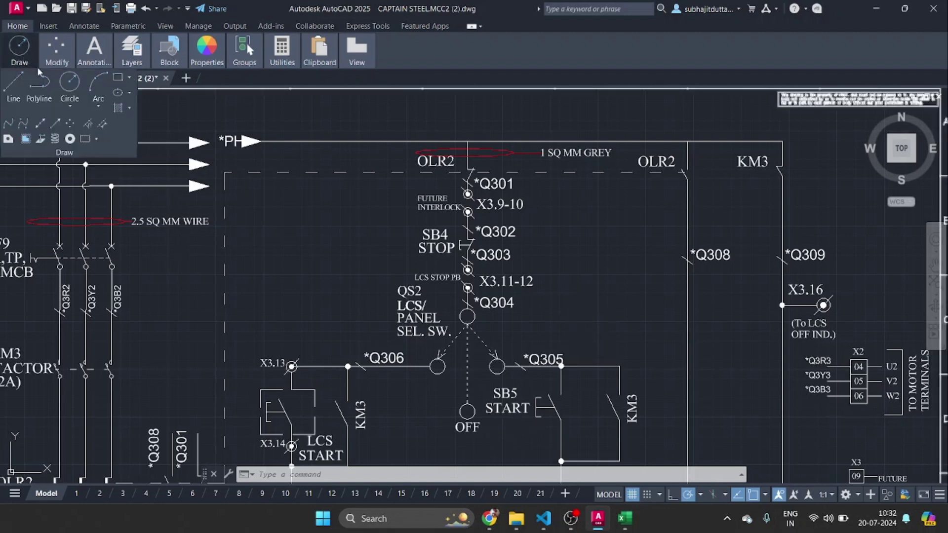
Draw a narrow upright rectangle across the wire between the *Q305 ferrule and the KM3 contact on the DOL-2 sheet.
click(118, 78)
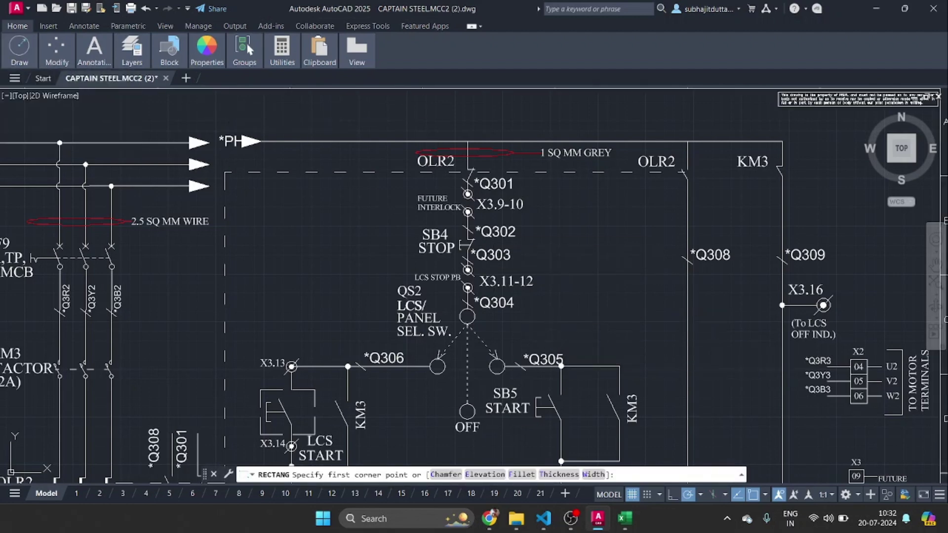
click(589, 343)
click(600, 388)
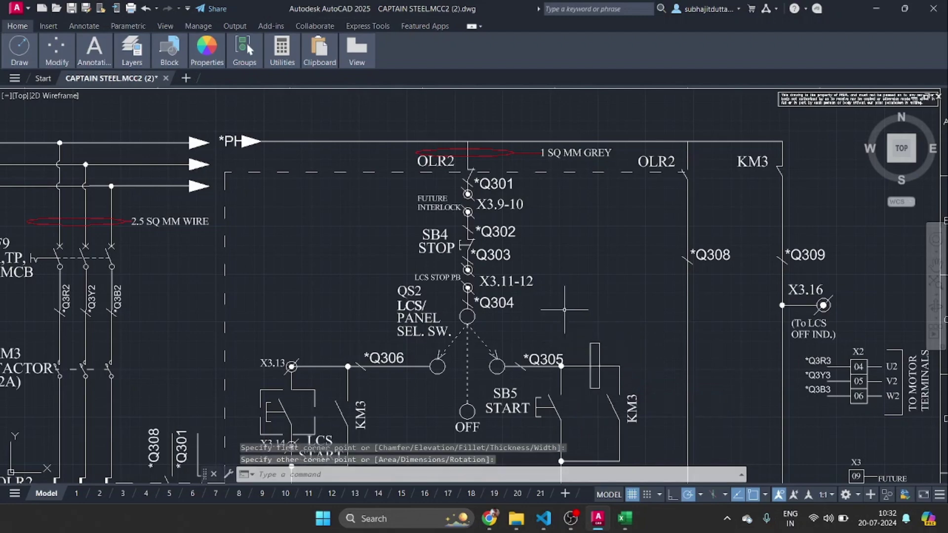
Copy the *Q305 ferrule text and paste the copy just above the new rectangle.
scroll(586, 314, down, 1)
drag(586, 314, 570, 229)
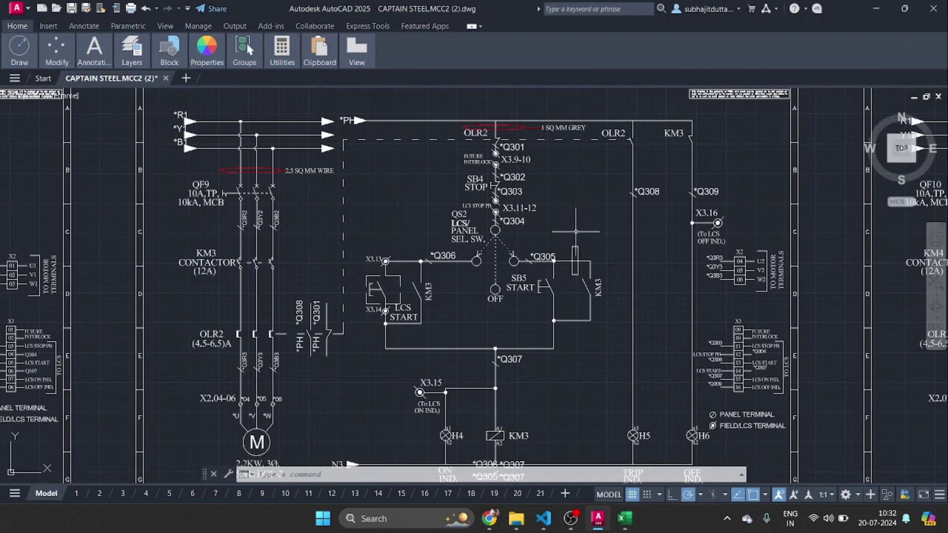
click(545, 257)
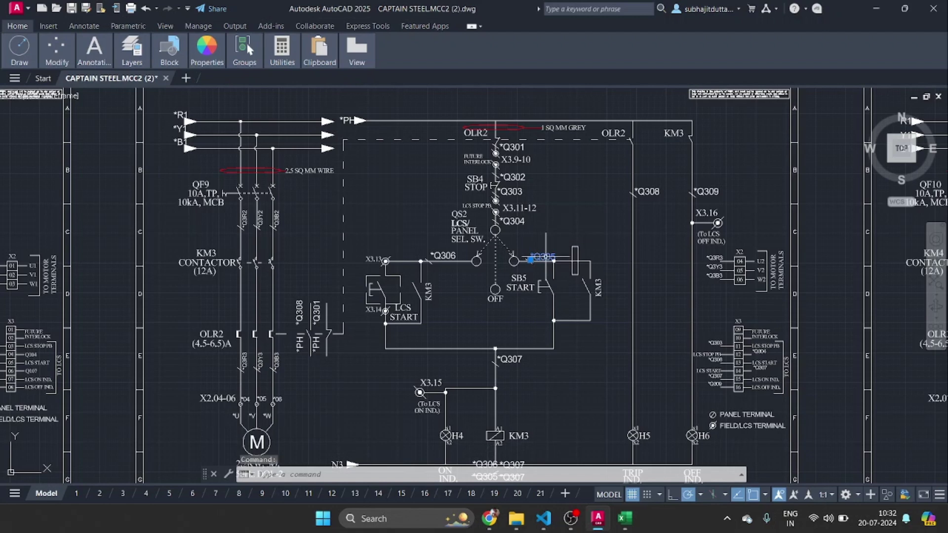
key(ctrl+c)
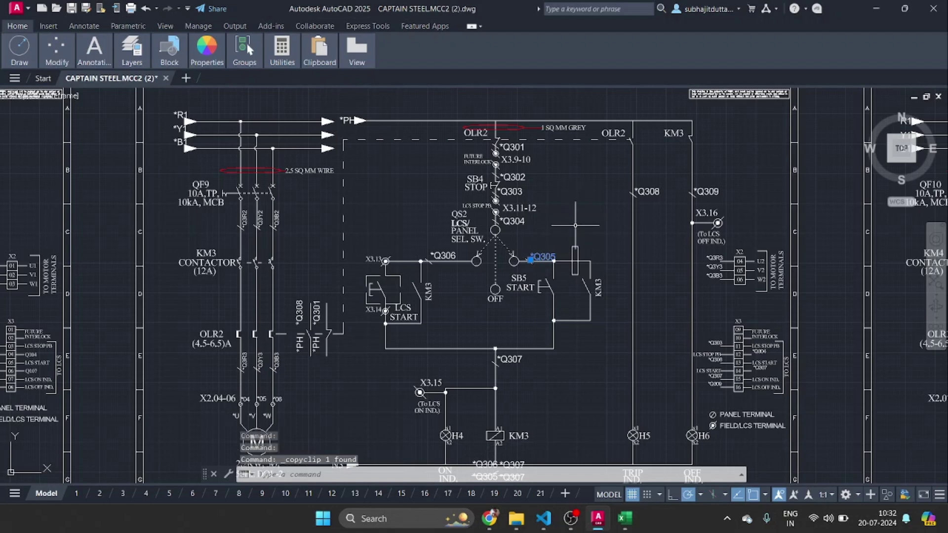
key(ctrl+v)
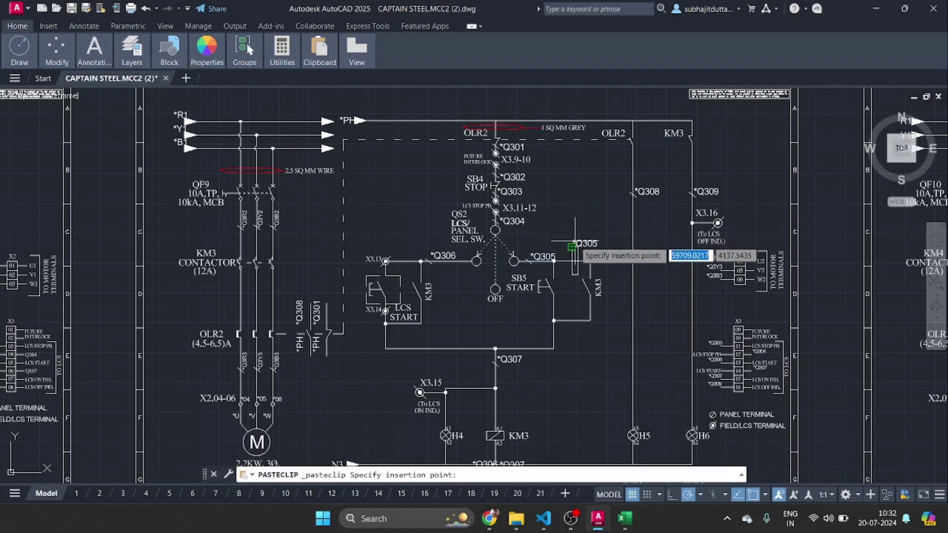
click(573, 245)
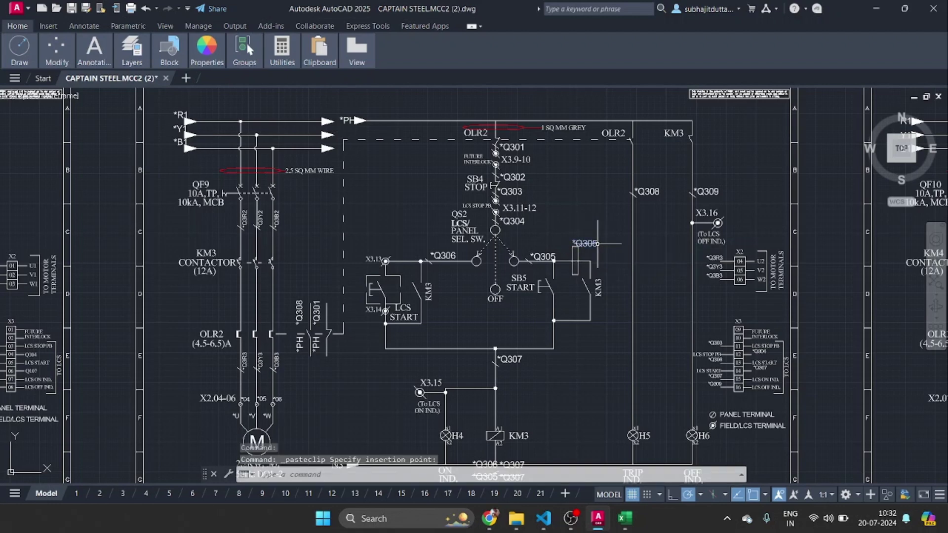
Change the pasted ferrule text above the rectangle to *Q305A and end the text editing.
click(572, 245)
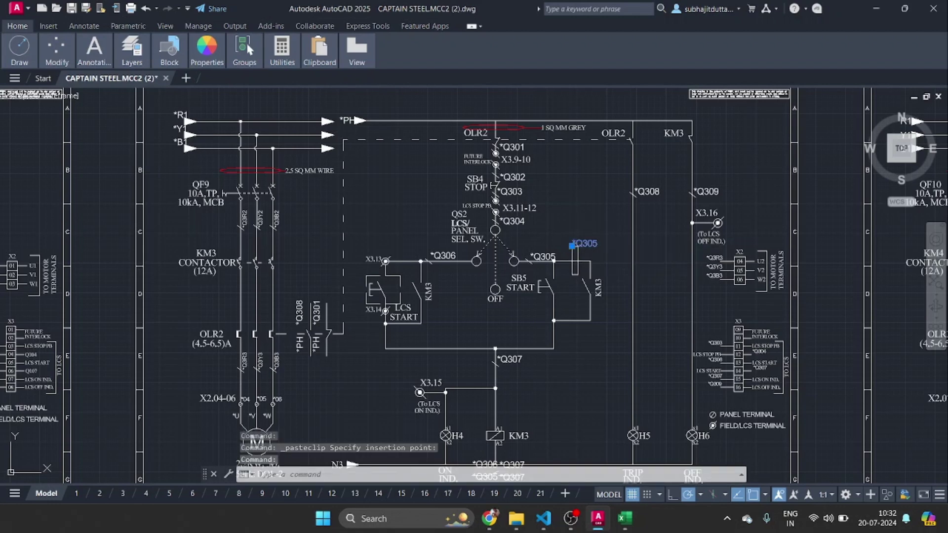
double_click(595, 244)
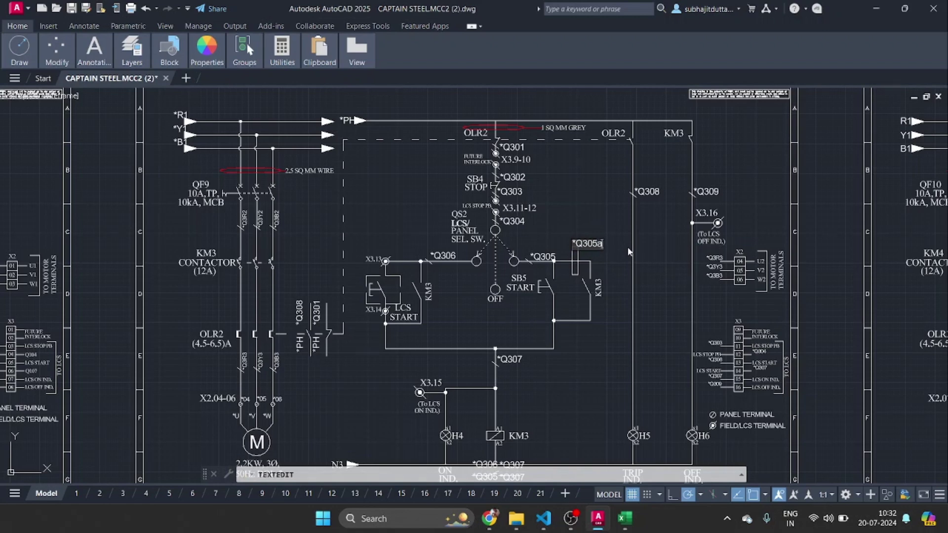
text(A)
key(Return)
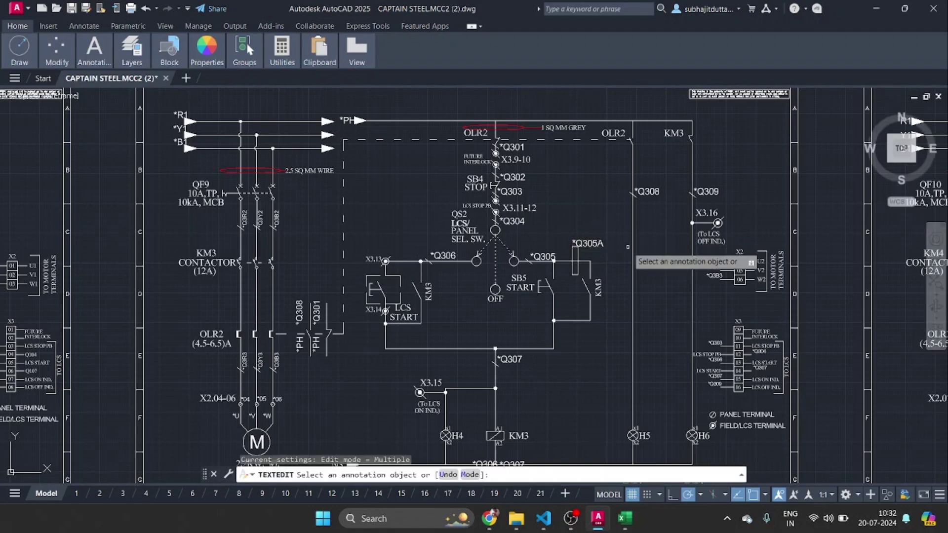
key(Escape)
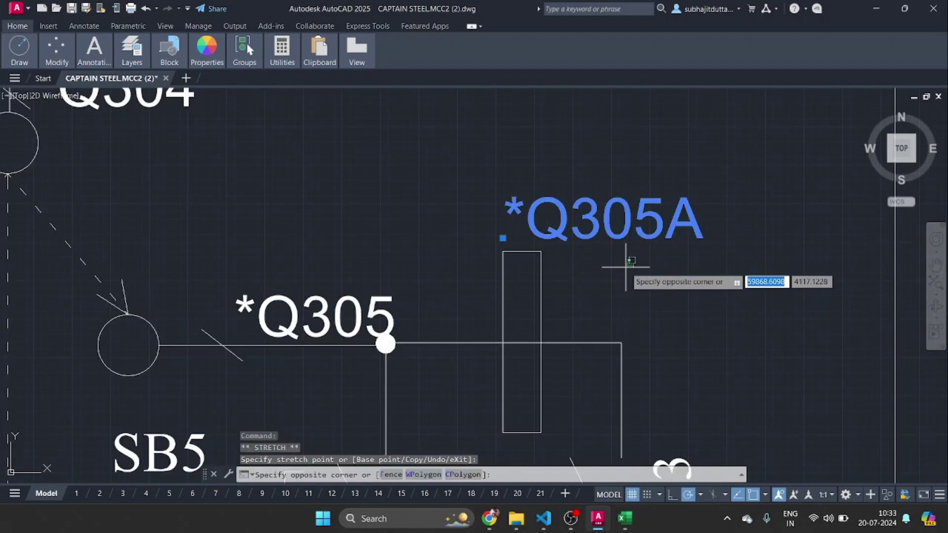
click(627, 274)
key(Escape)
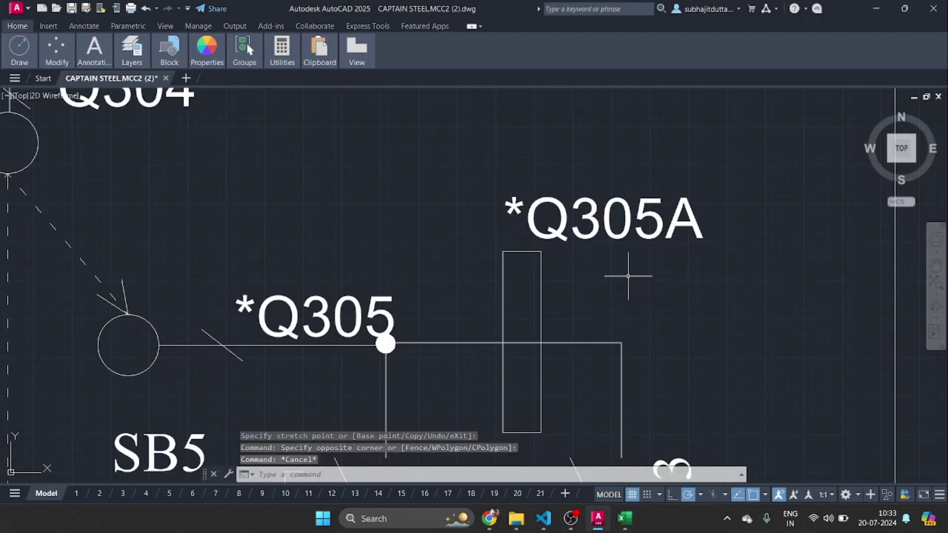
Switch to File Explorer and open the ferrule folder inside the user's Documents folder on drive C.
scroll(628, 276, down, 8)
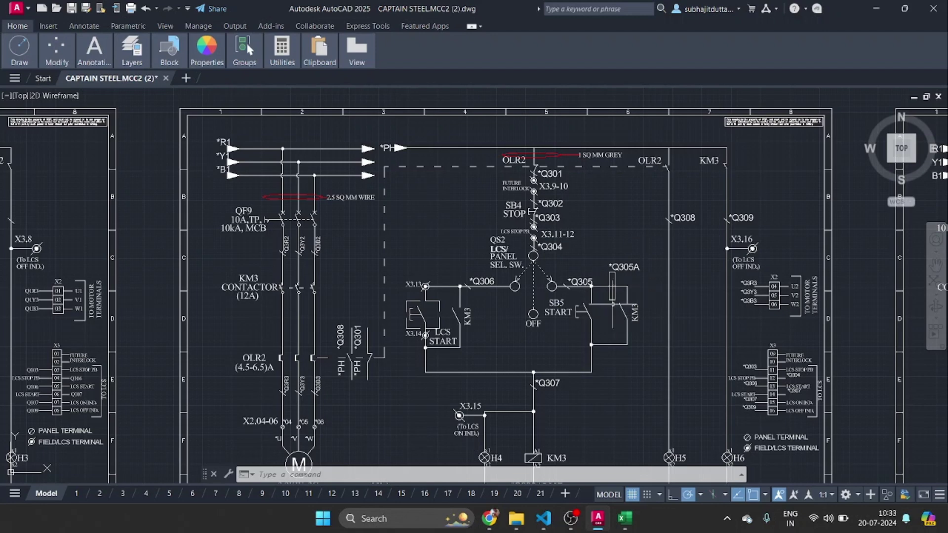
scroll(618, 299, down, 3)
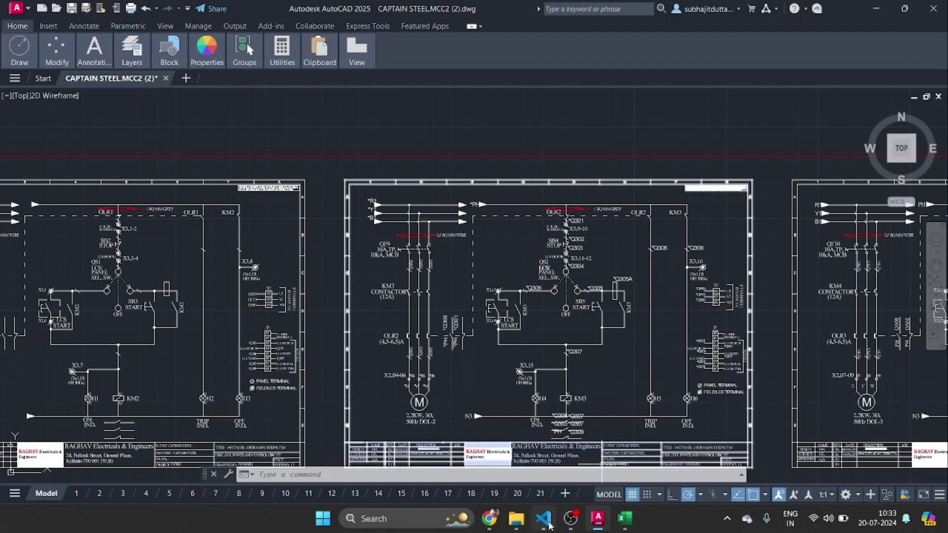
mouse_move(549, 526)
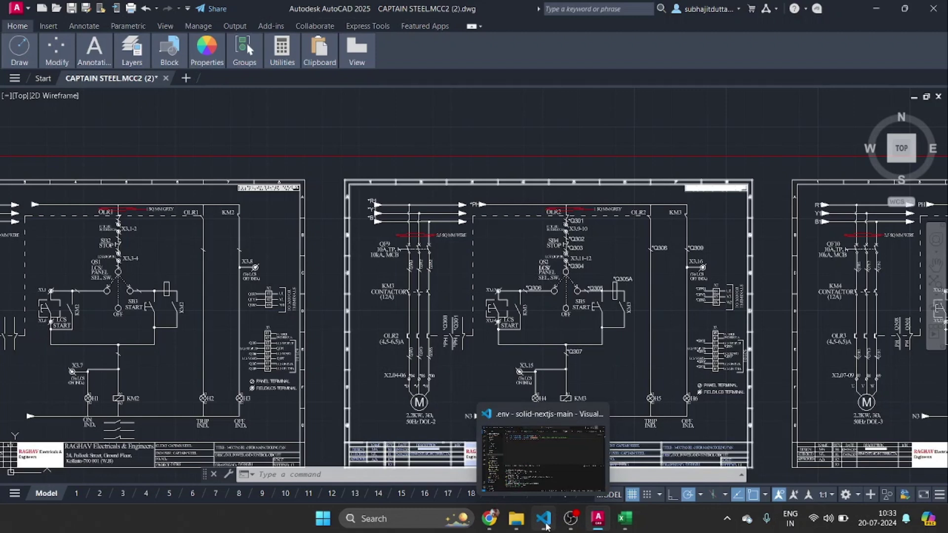
click(516, 518)
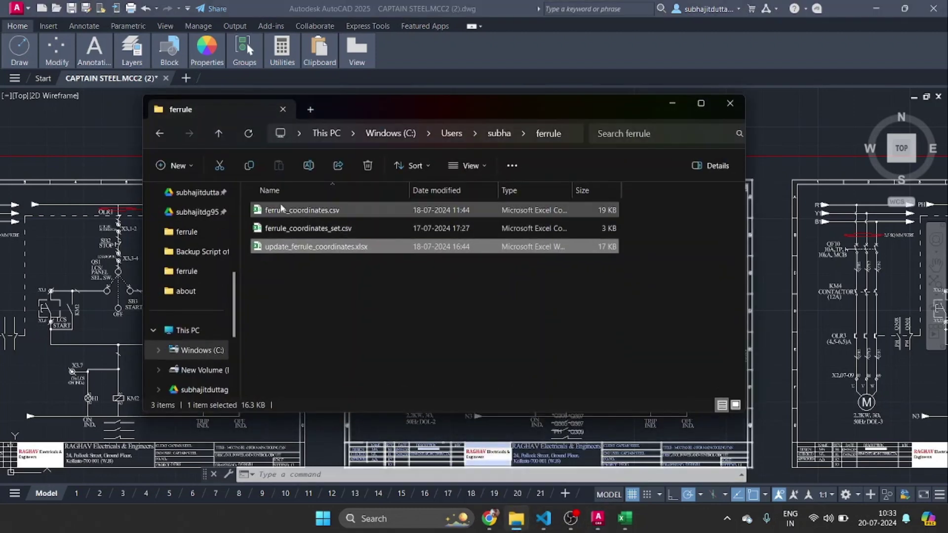
click(202, 350)
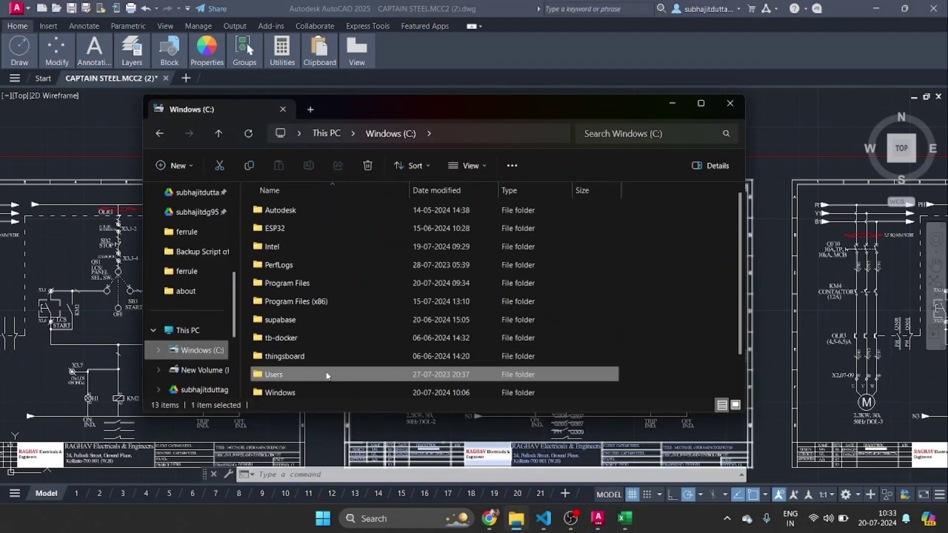
double_click(321, 373)
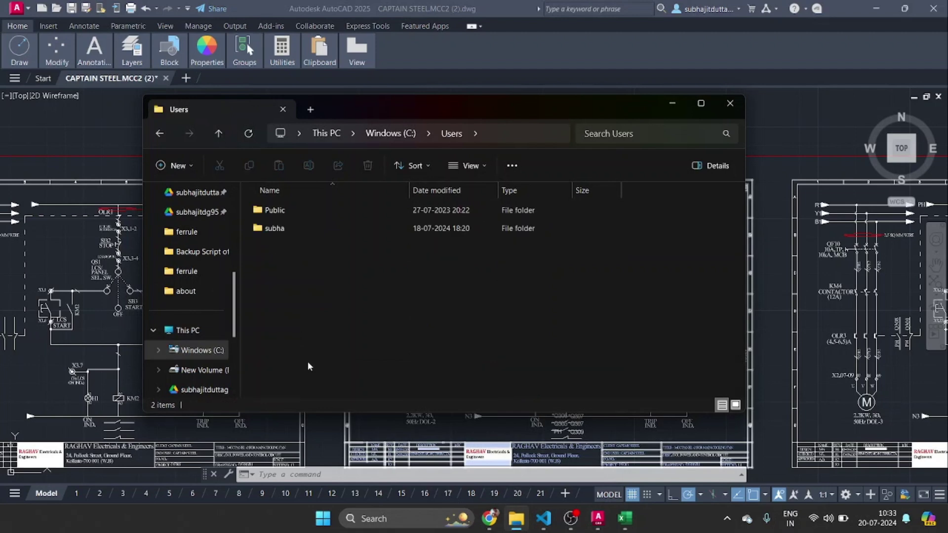
double_click(279, 230)
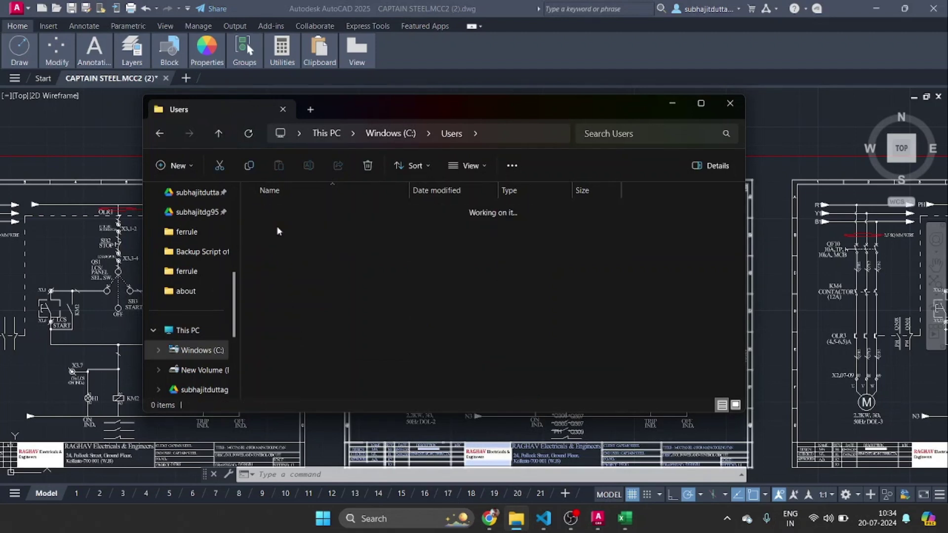
scroll(318, 329, down, 2)
scroll(320, 327, down, 4)
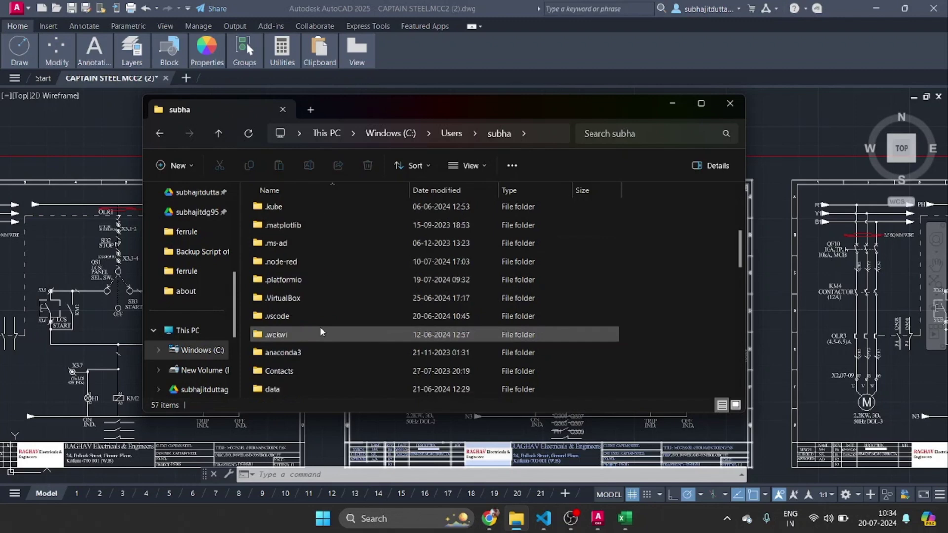
double_click(316, 297)
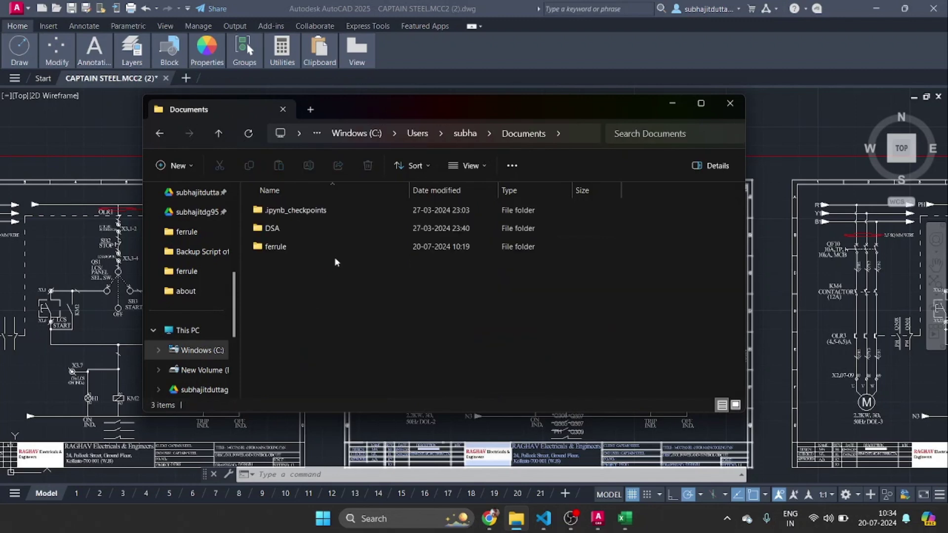
double_click(301, 248)
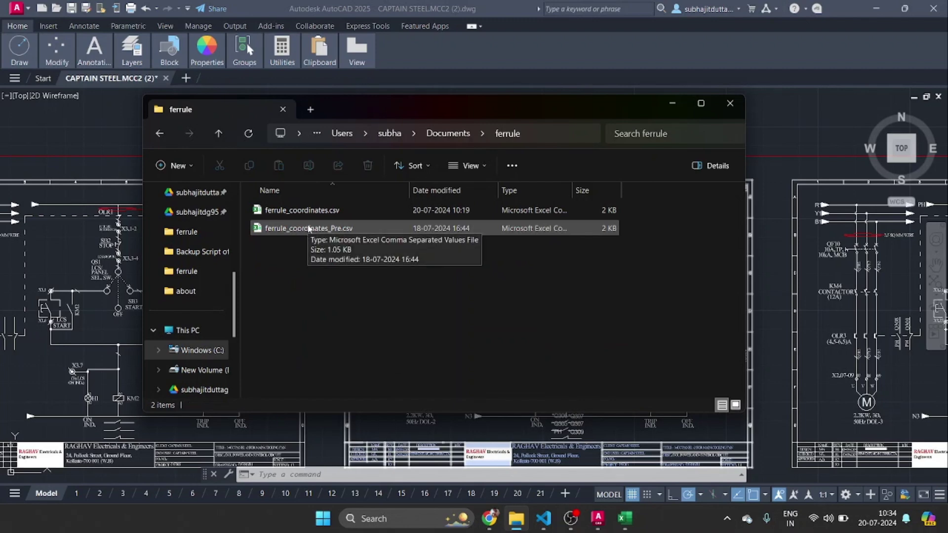
Rename ferrule_coordinates.csv as ferrule_coordinates_Pre2.csv and return to the AutoCAD drawing.
click(313, 211)
key(Return)
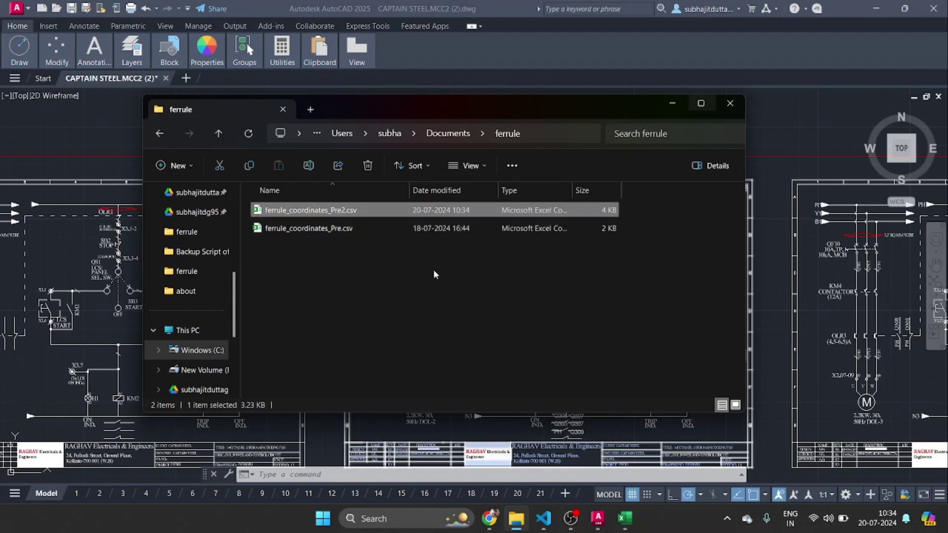
click(675, 104)
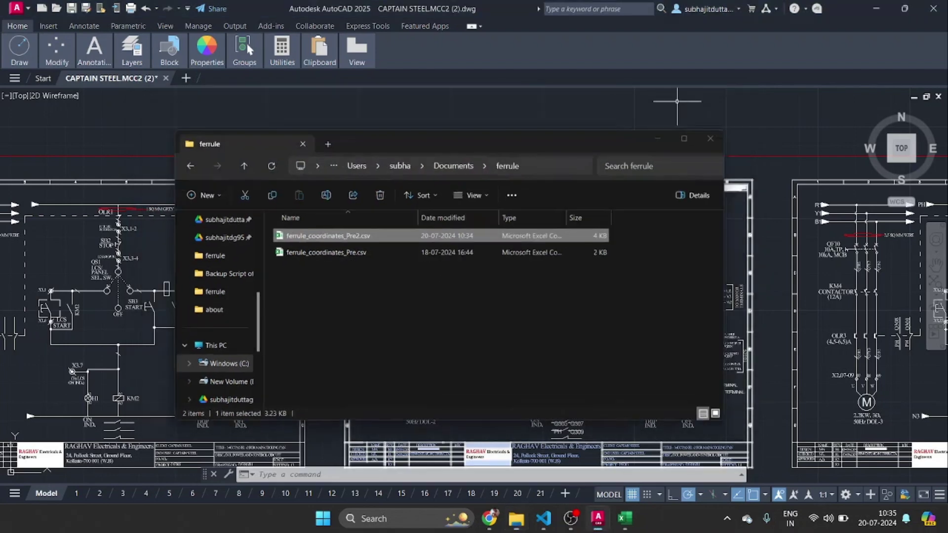
Examine the separate DOL-2 sheet above the row and the updated DOL-2 sheet with the added *Q305A ferrule.
scroll(625, 170, down, 4)
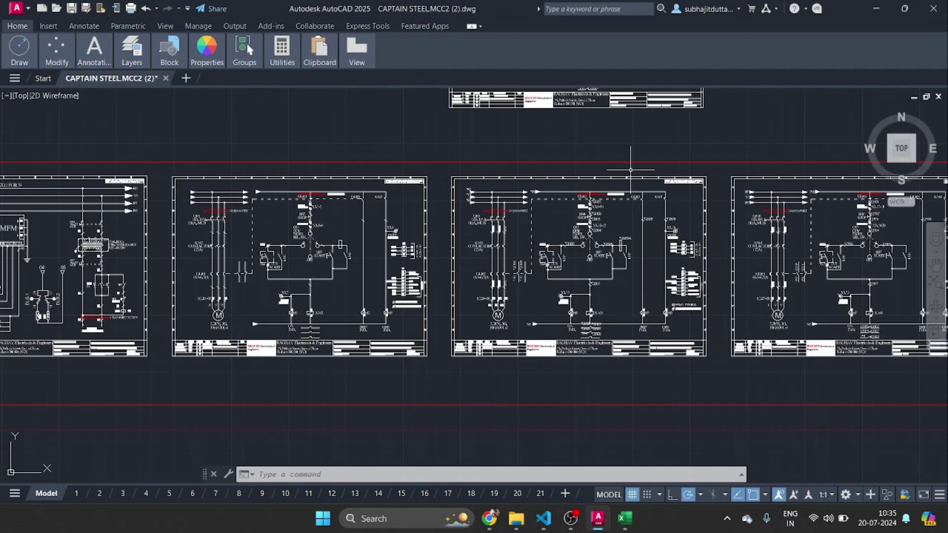
scroll(543, 163, up, 5)
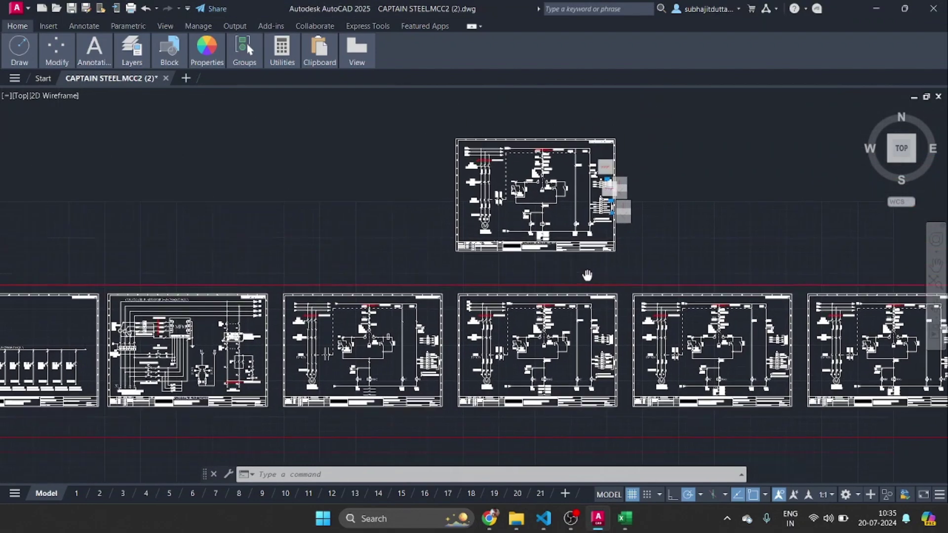
scroll(578, 166, up, 2)
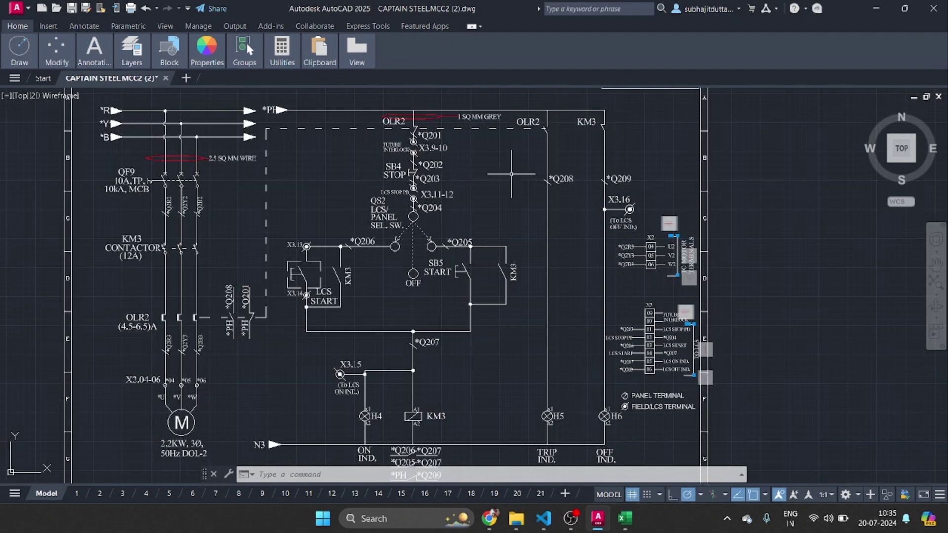
scroll(511, 173, down, 2)
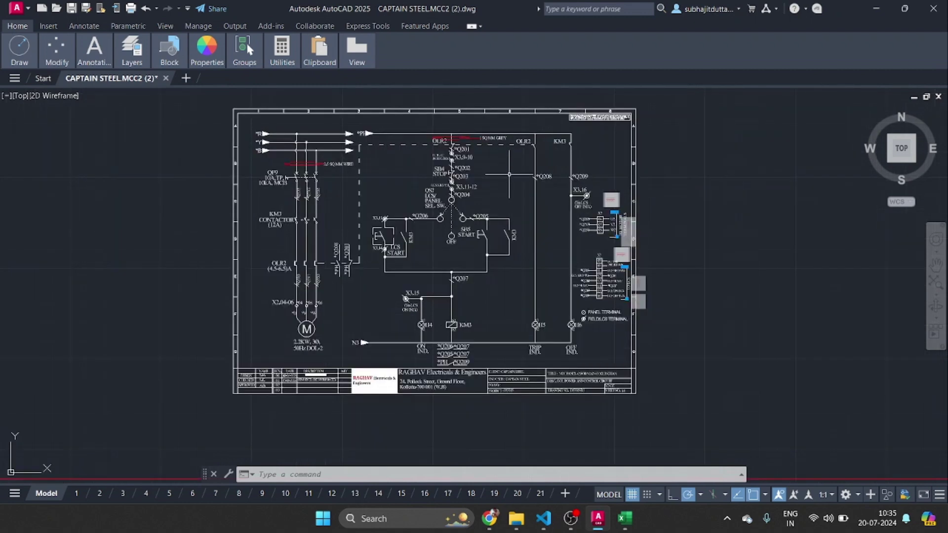
click(57, 50)
scroll(478, 199, down, 4)
drag(476, 297, 440, 191)
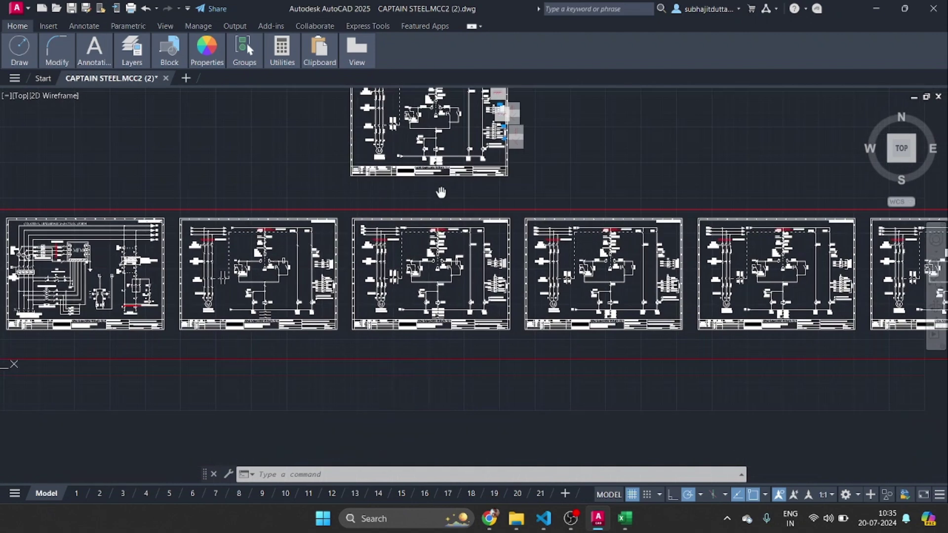
scroll(462, 245, up, 5)
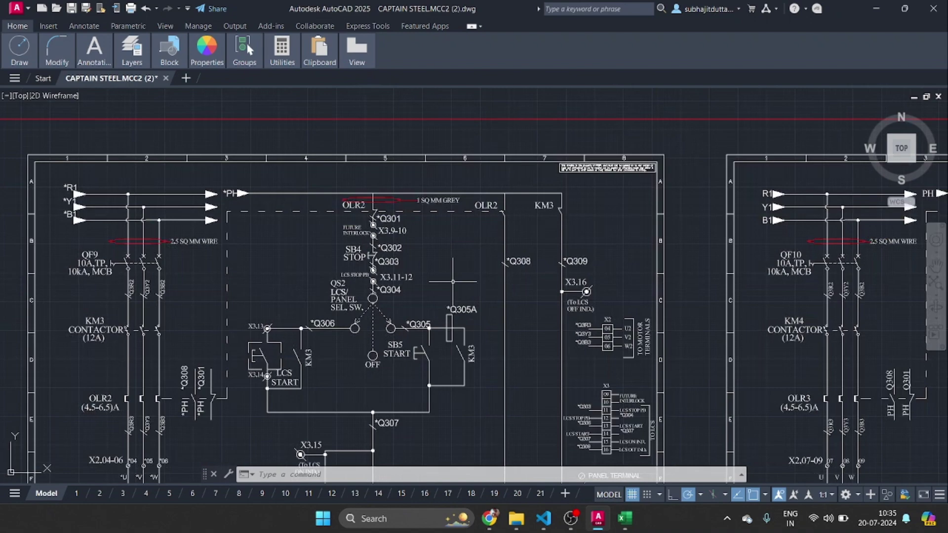
scroll(452, 281, down, 4)
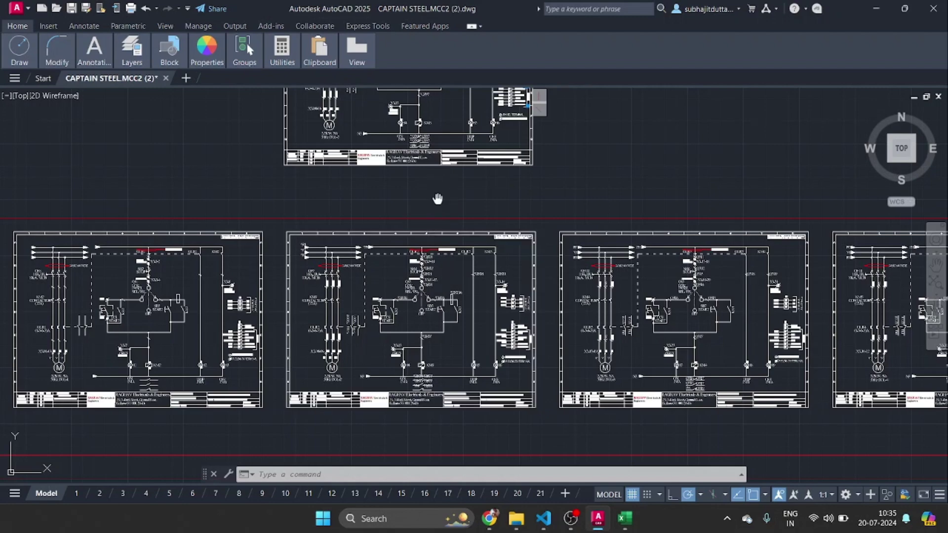
drag(438, 196, 425, 285)
mouse_move(458, 209)
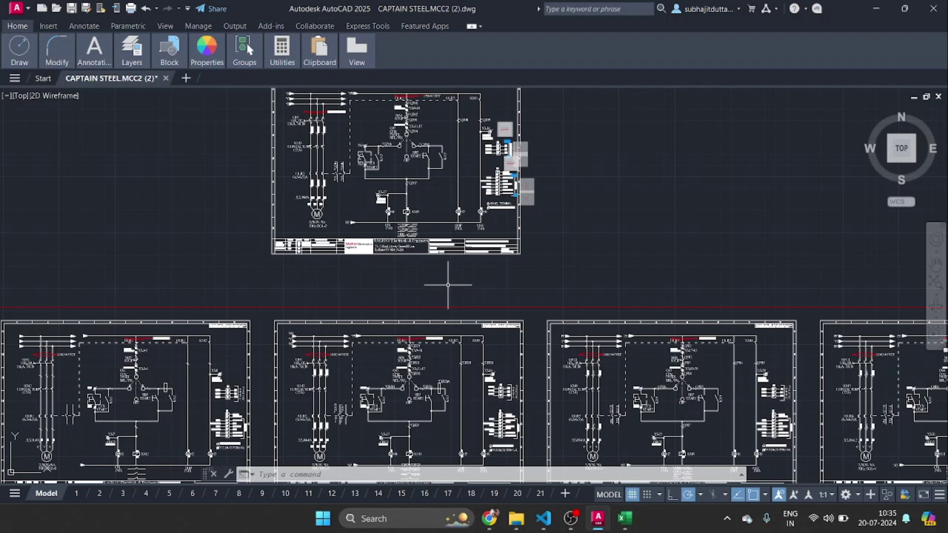
Run DELTEXTINAREA with the prefix * over the whole separate DOL-2 sheet above the row.
scroll(445, 284, down, 2)
scroll(432, 198, up, 4)
text(del)
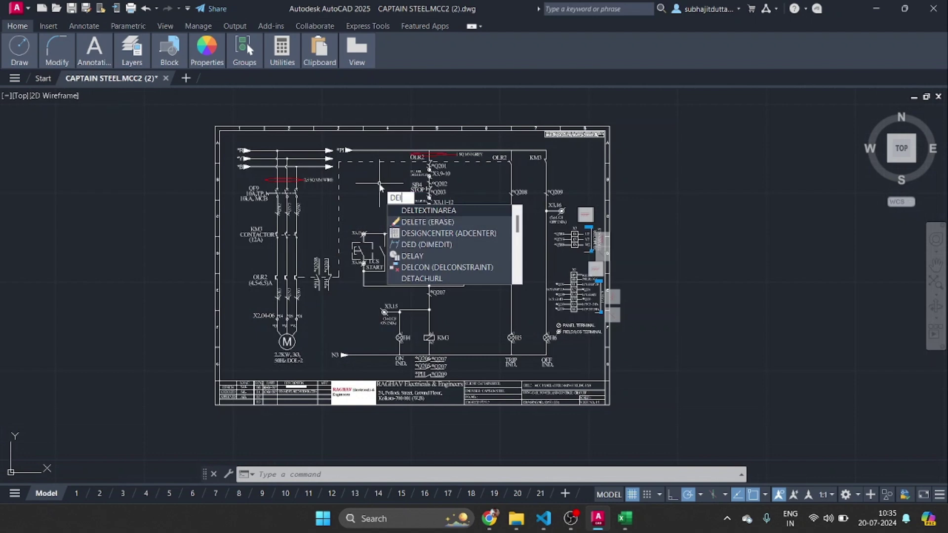
key(Down)
key(Return)
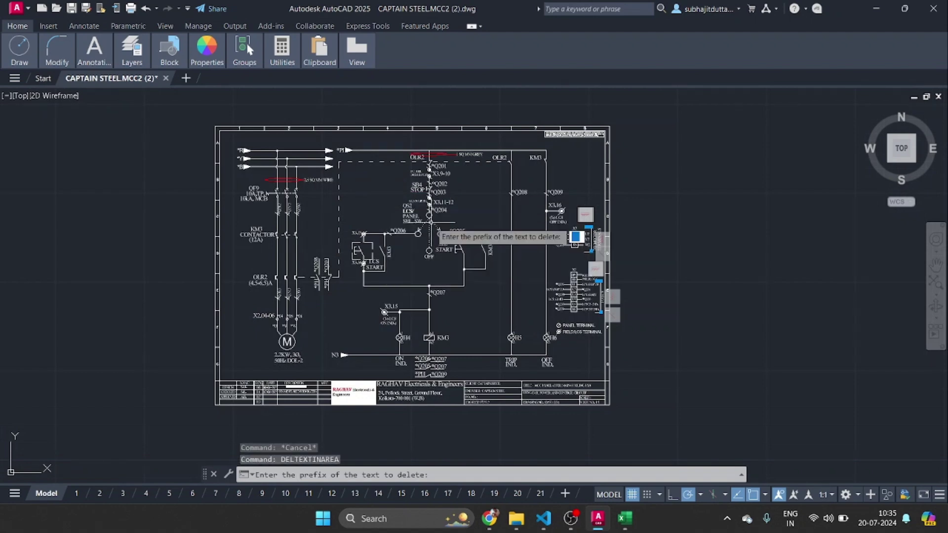
text(*)
key(Return)
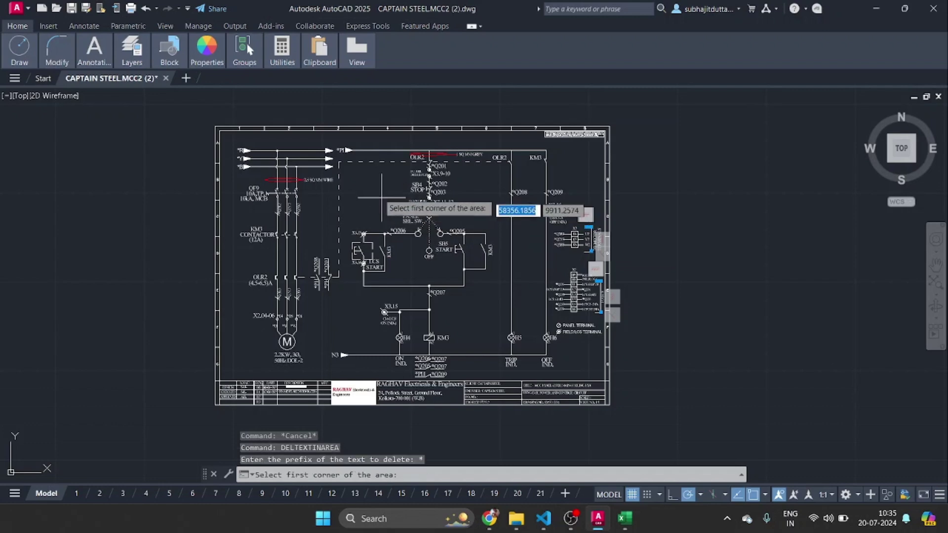
click(214, 125)
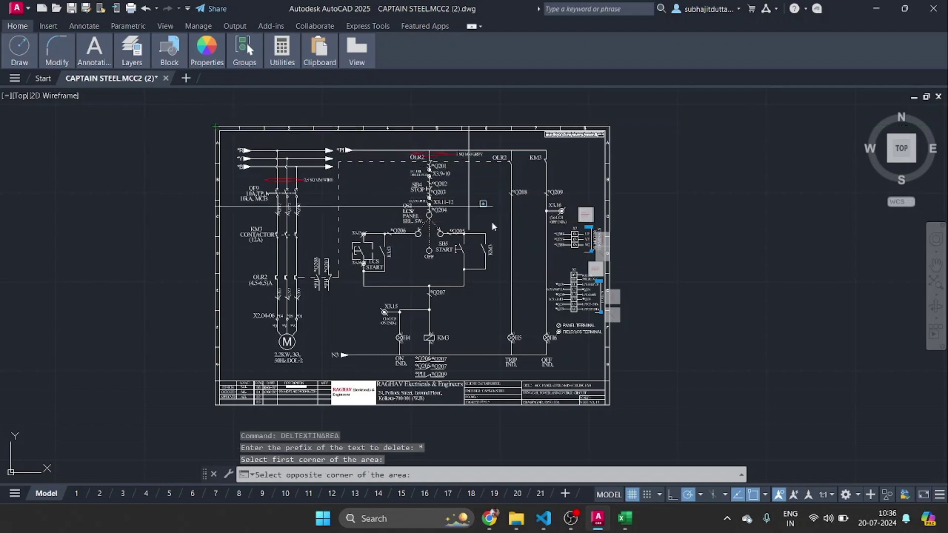
click(609, 405)
Run EXPORTFERRULECOORDINATES with the prefix * to export the ferrule texts of the updated DOL-2 sheet.
scroll(492, 257, down, 3)
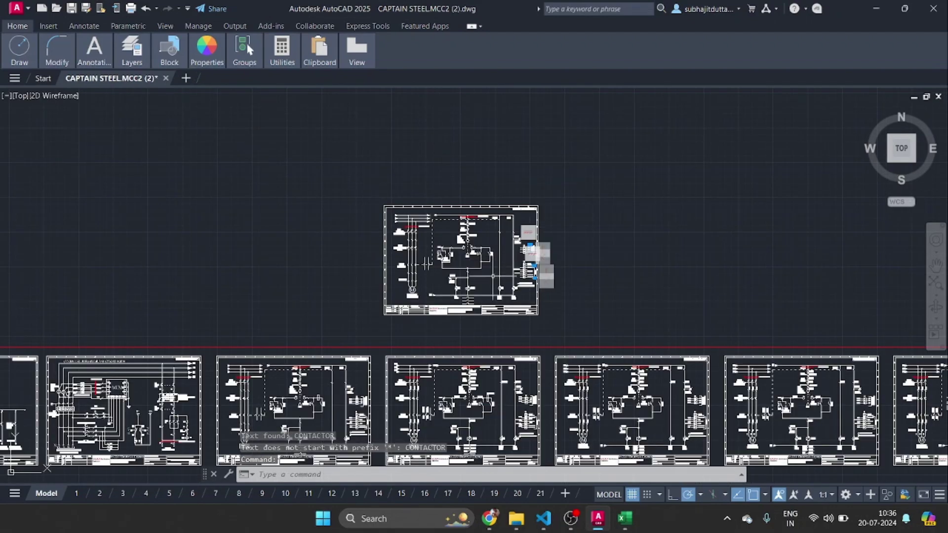
mouse_move(474, 335)
mouse_down()
mouse_move(486, 282)
mouse_move(486, 173)
mouse_up()
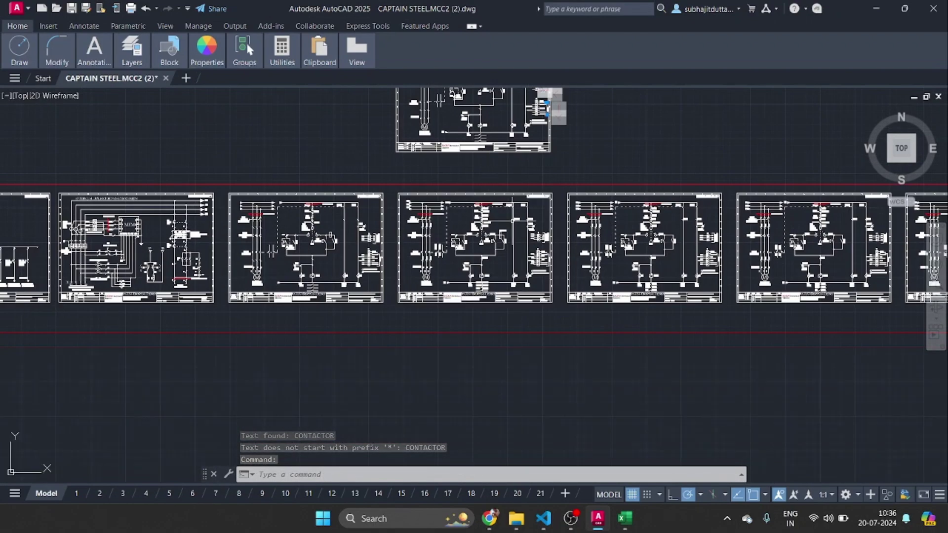
scroll(516, 210, up, 5)
drag(457, 239, 505, 186)
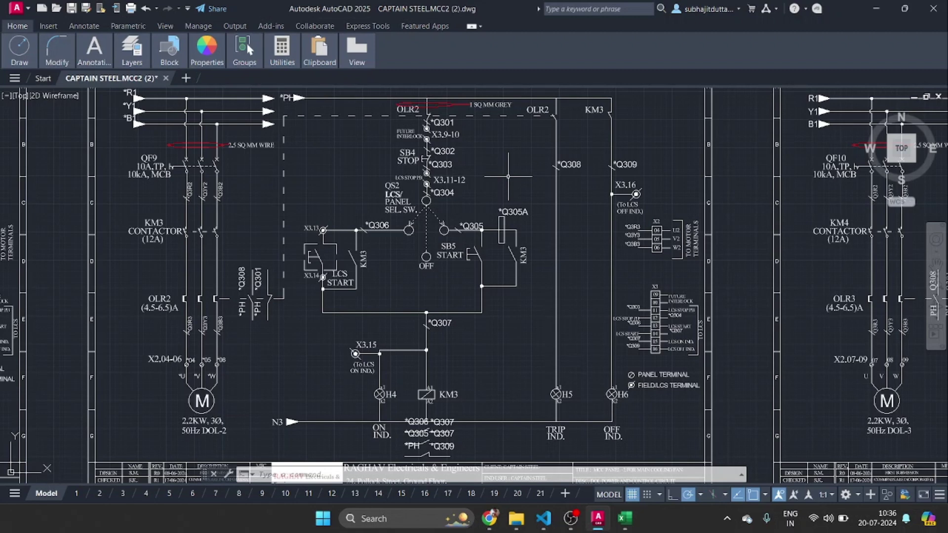
text(E)
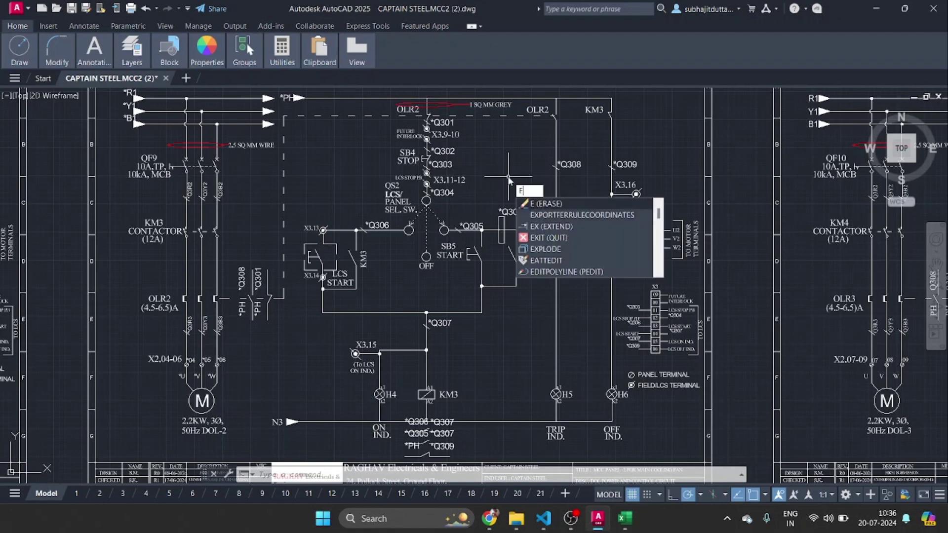
click(566, 215)
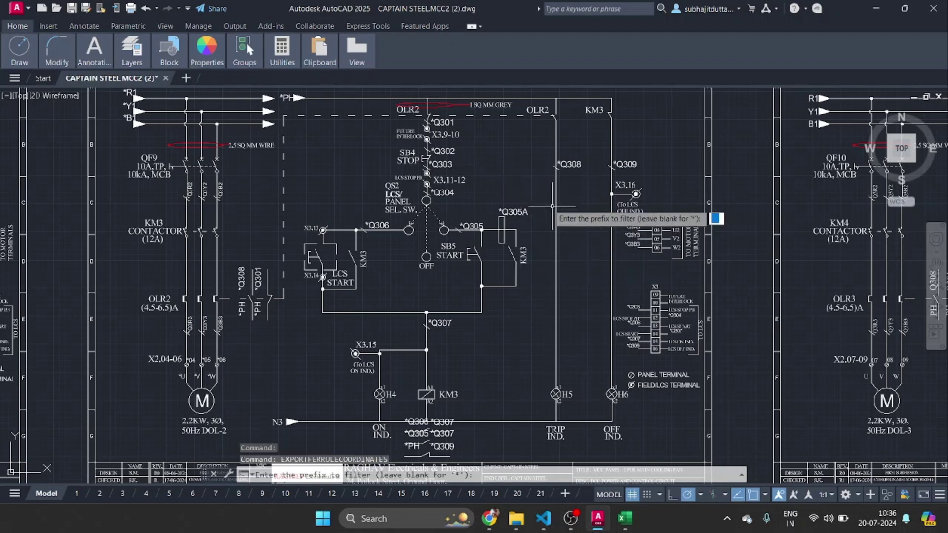
text(*)
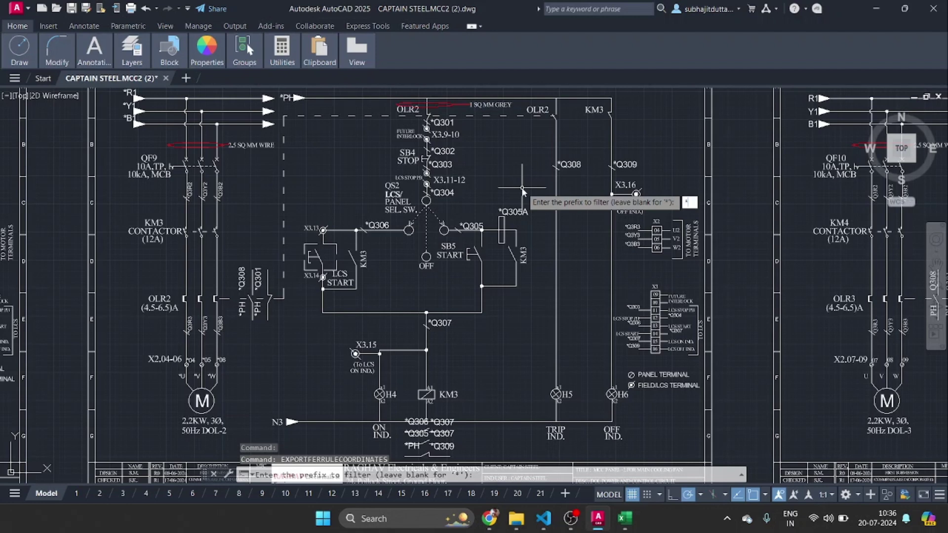
key(Return)
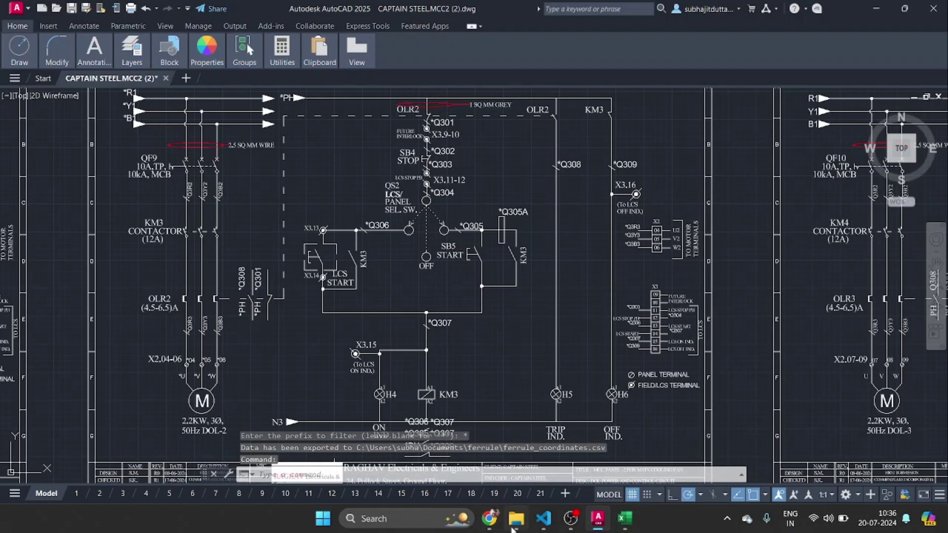
Open the newly exported ferrule_coordinates.csv from the ferrule folder in Excel and look through its rows.
mouse_move(522, 528)
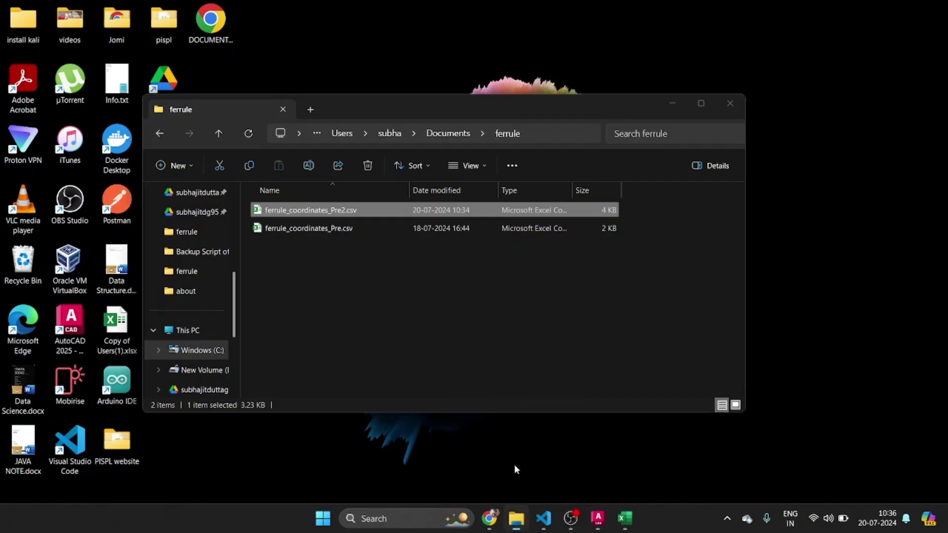
click(514, 467)
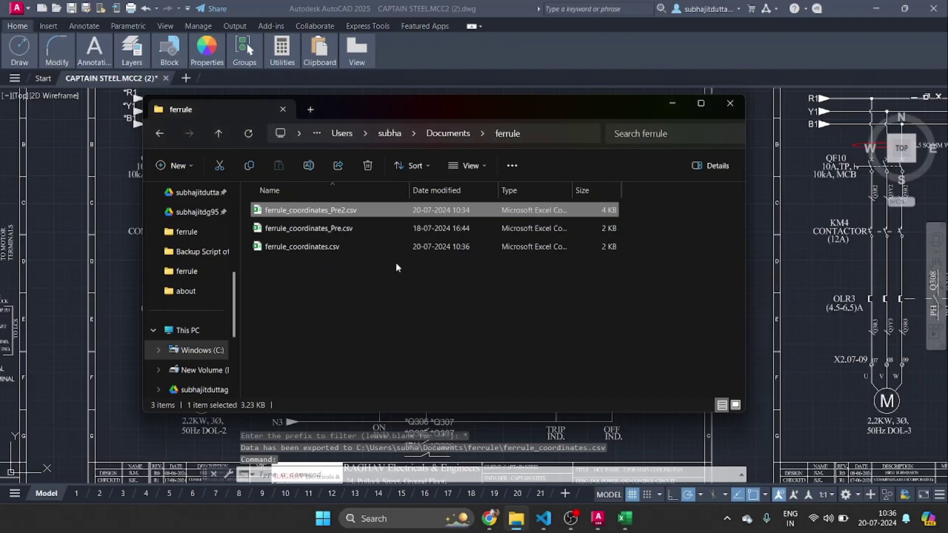
double_click(339, 247)
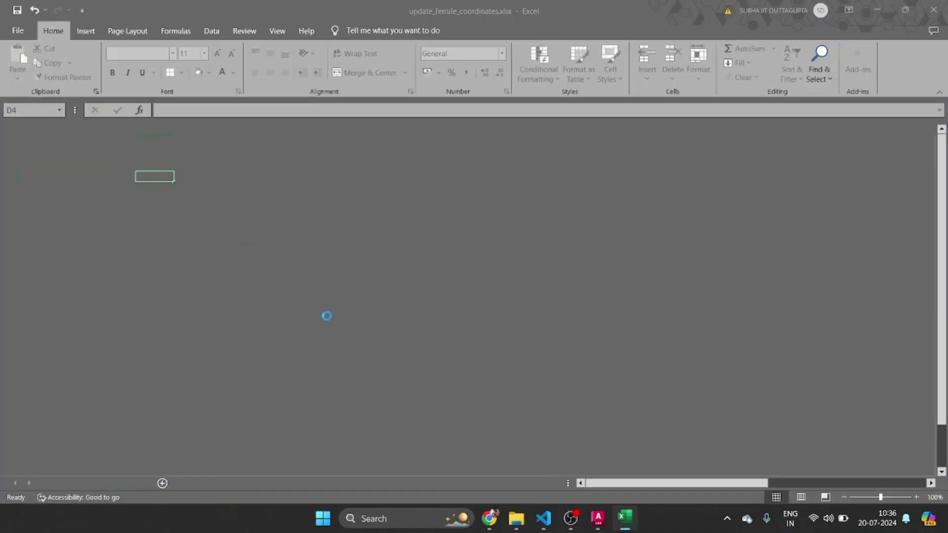
scroll(321, 311, down, 7)
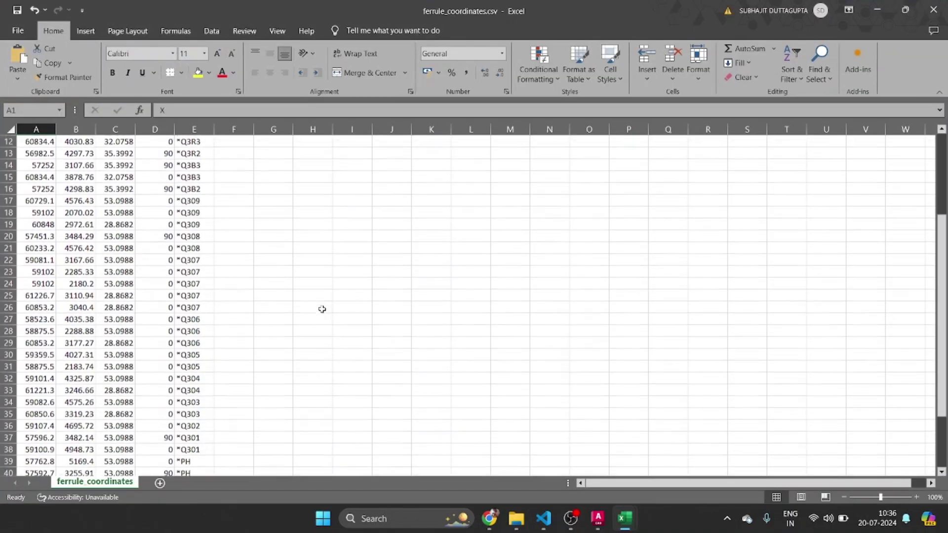
scroll(227, 311, up, 7)
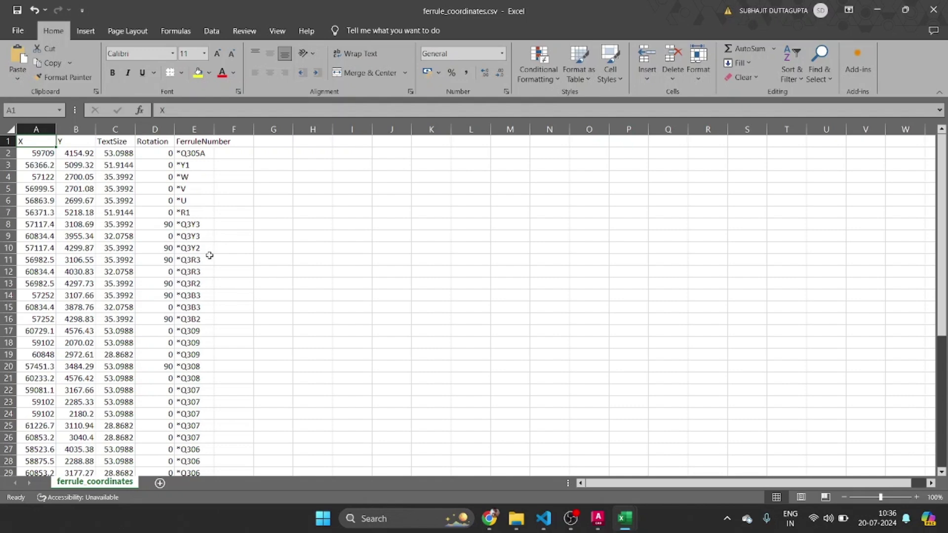
scroll(205, 254, down, 6)
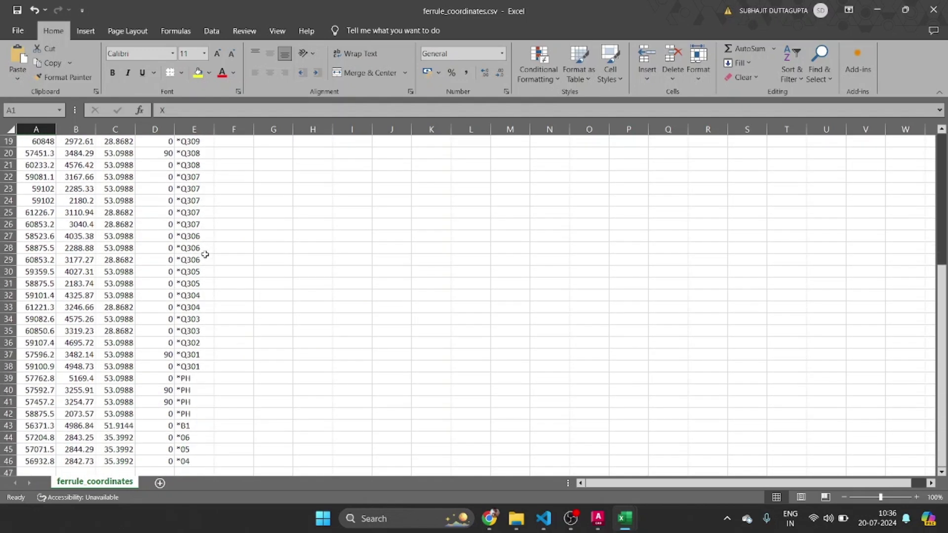
Sort the rows A to Z by FerruleNumber and select the *Q305A entry.
click(193, 260)
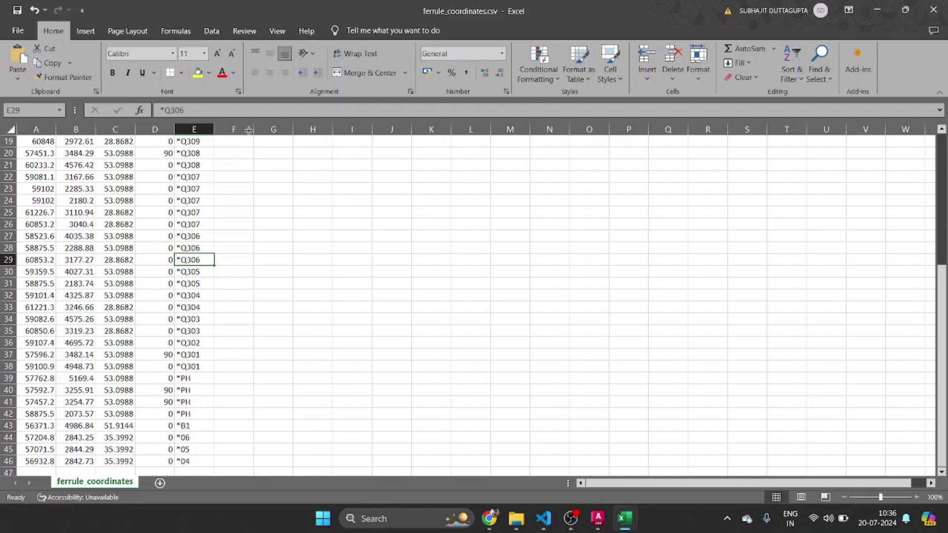
click(796, 79)
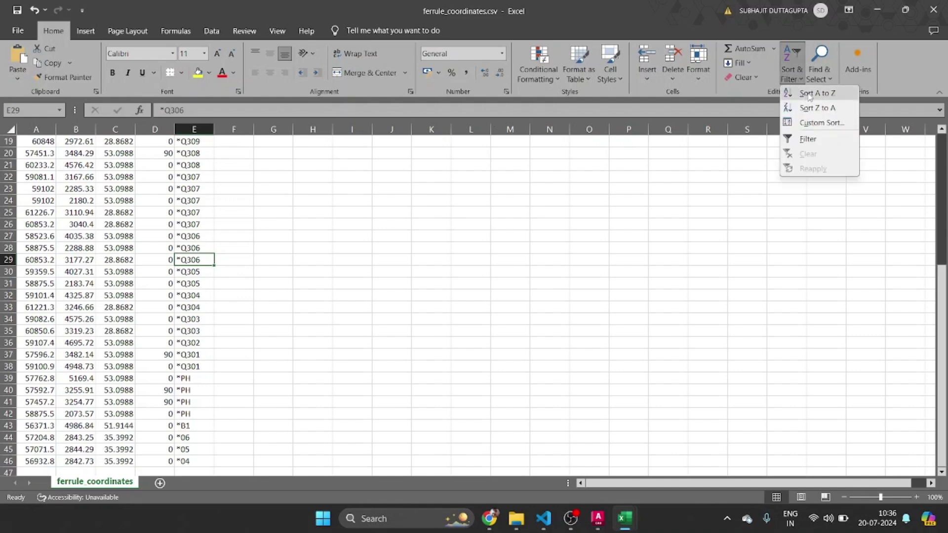
click(805, 94)
scroll(198, 235, up, 4)
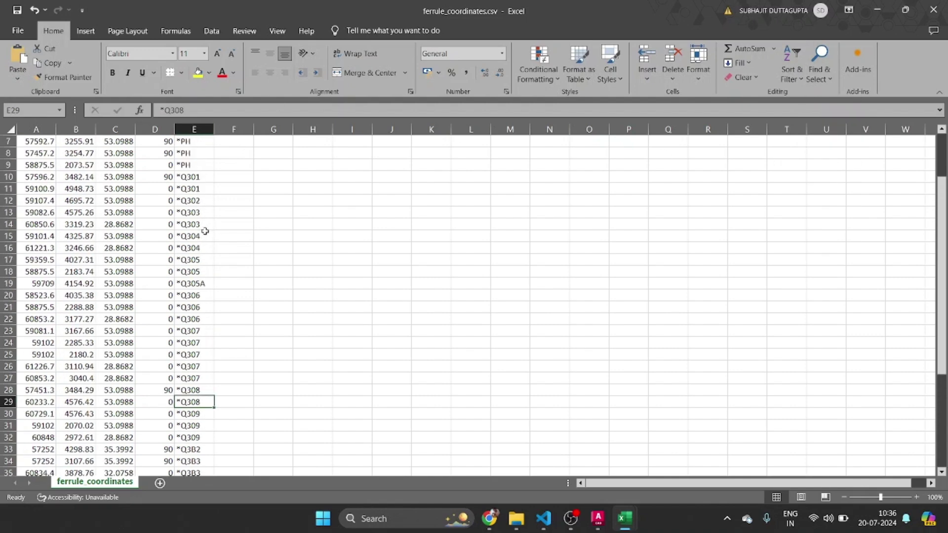
click(199, 283)
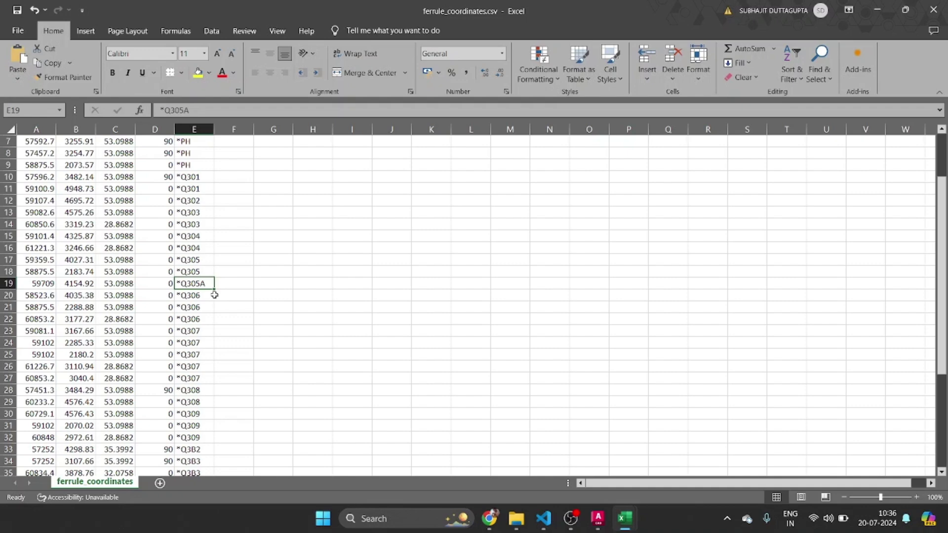
scroll(215, 295, down, 2)
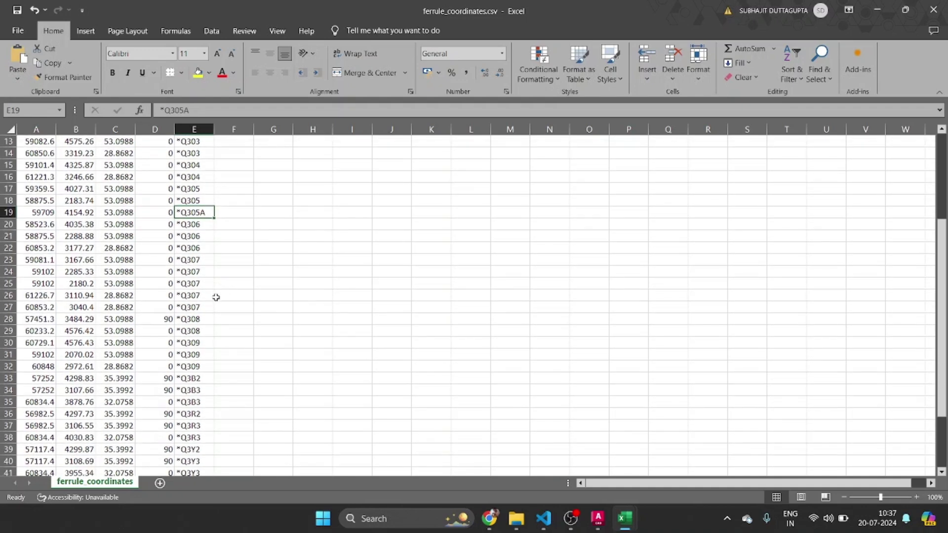
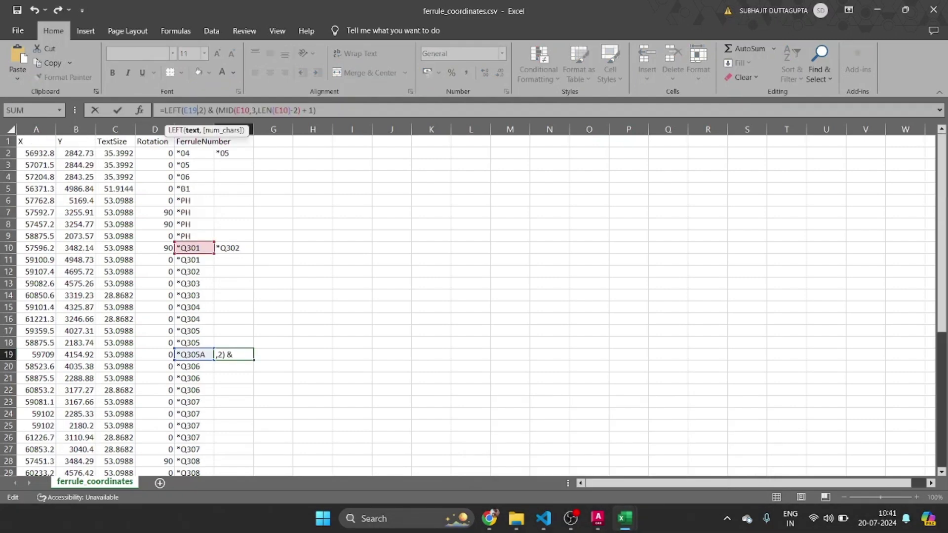
Complete the formula in F19 as =LEFT(E19,2) & (MID(E19,3,LEN(E19)-2) + 1).
click(249, 110)
key(BackSpace)
text(,)
key(Left)
key(BackSpace)
text(9)
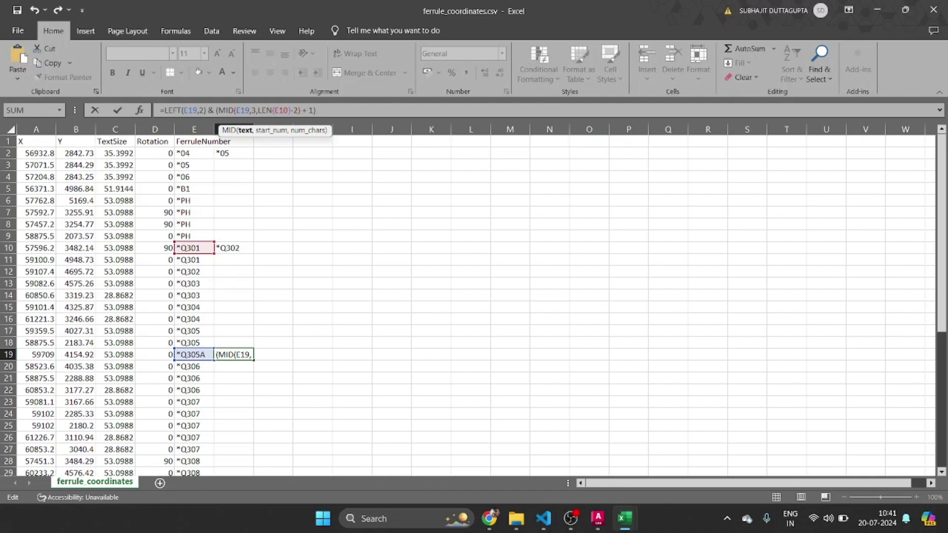
key(Right)
key(Right)
key(Right)
key(Right)
key(Right)
key(Right)
key(Right)
key(Right)
key(Right)
key(BackSpace)
text(9)
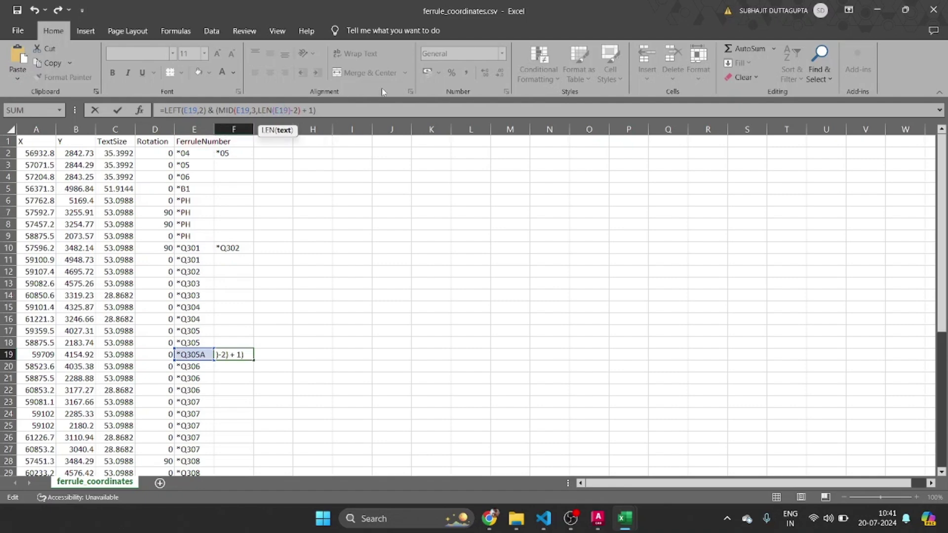
key(Return)
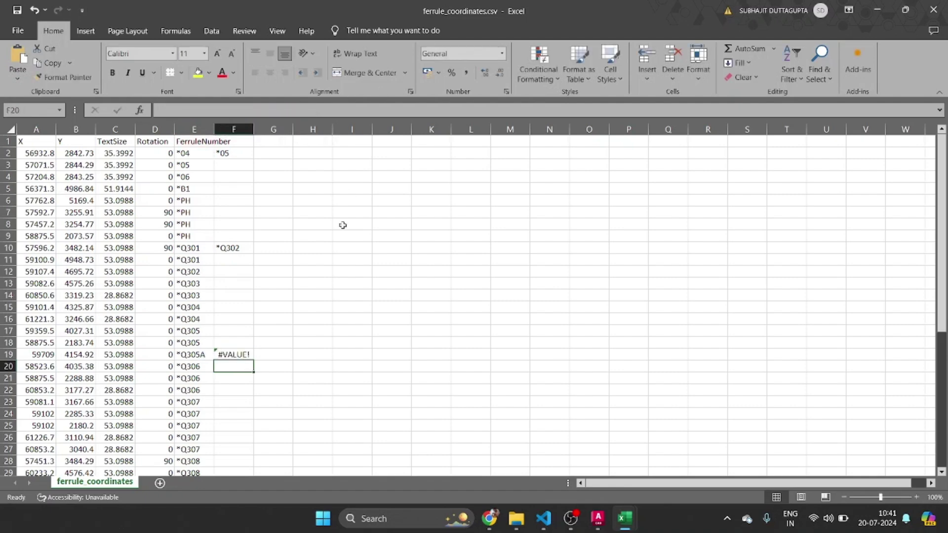
Clear the trial formulas from cells F10 and F2.
click(240, 249)
key(Delete)
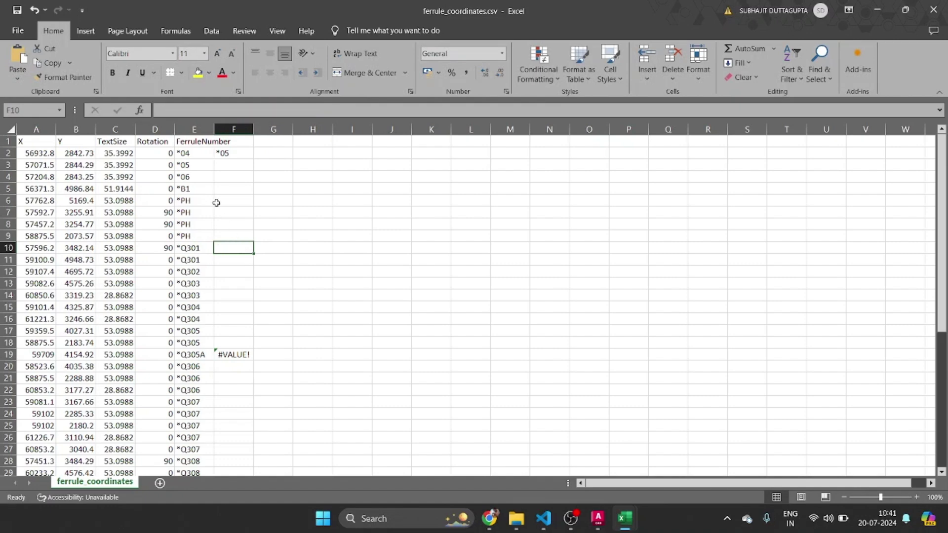
click(236, 154)
key(Delete)
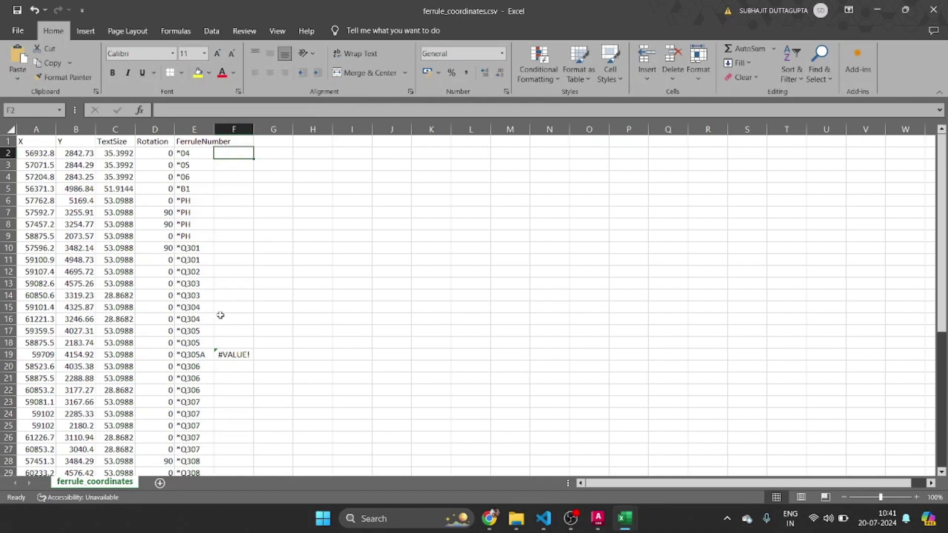
Change the ferrule number in E19 to *Q305.
click(202, 354)
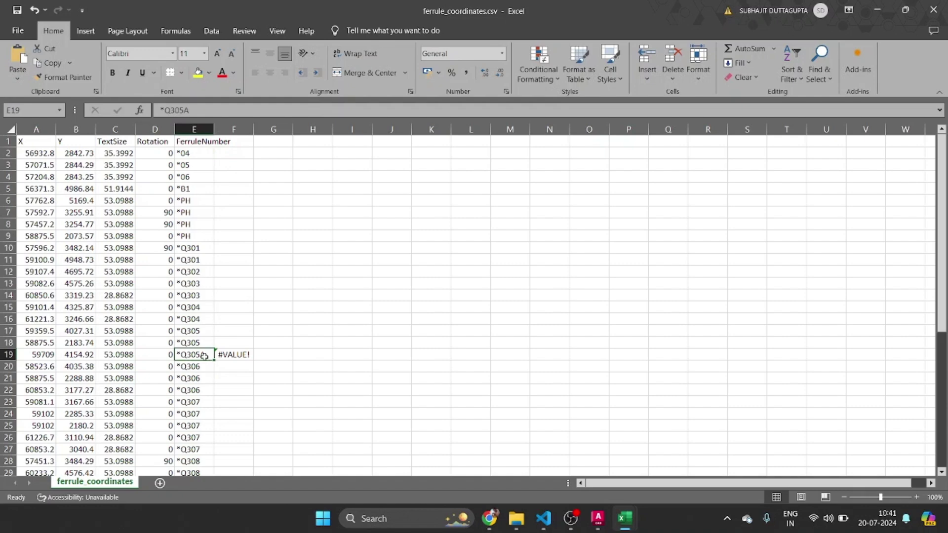
key(F2)
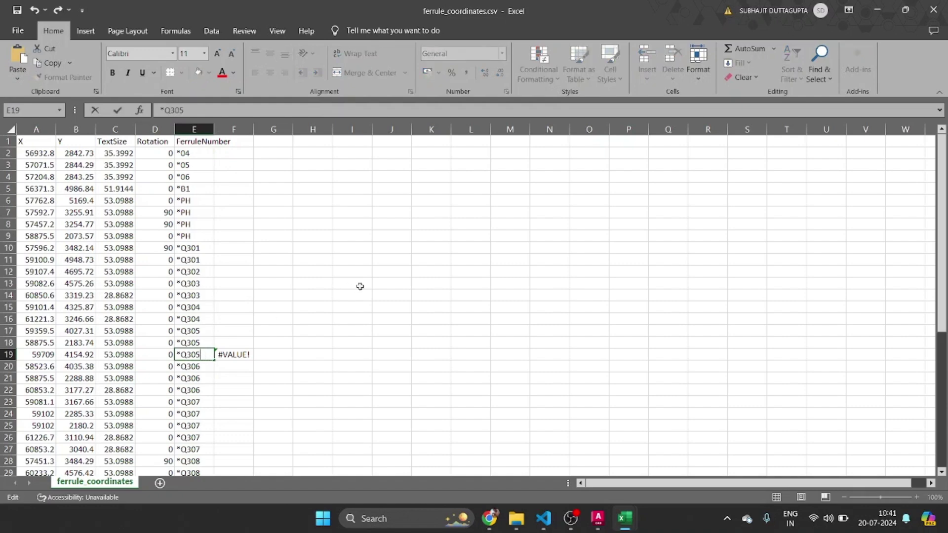
key(Return)
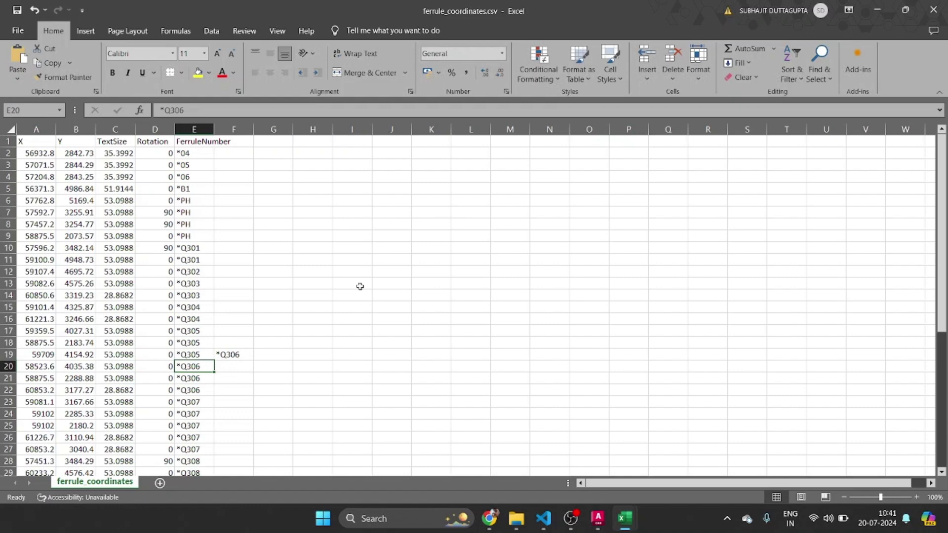
Fill the F19 formula down to row 46 and review the resulting ferrule numbers.
click(238, 354)
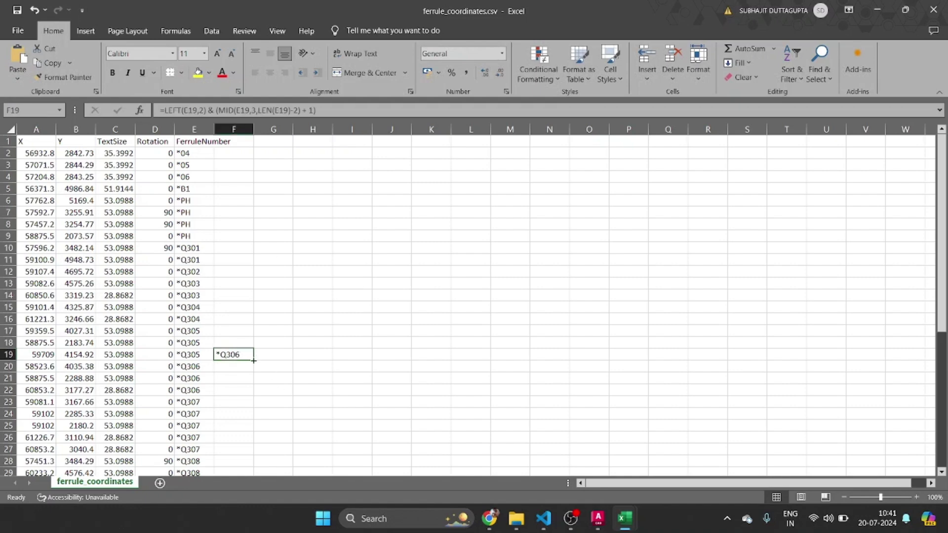
double_click(253, 361)
scroll(251, 363, down, 3)
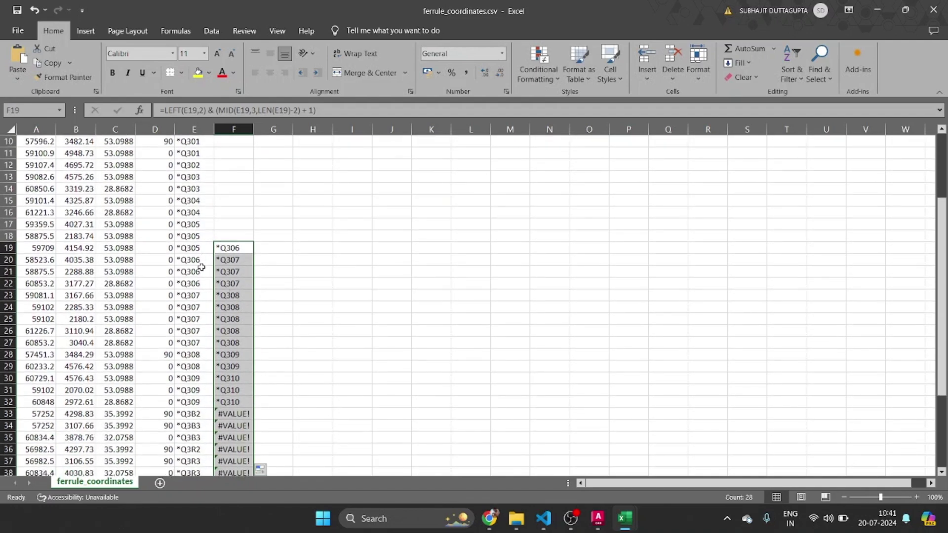
scroll(237, 313, down, 1)
scroll(237, 313, down, 2)
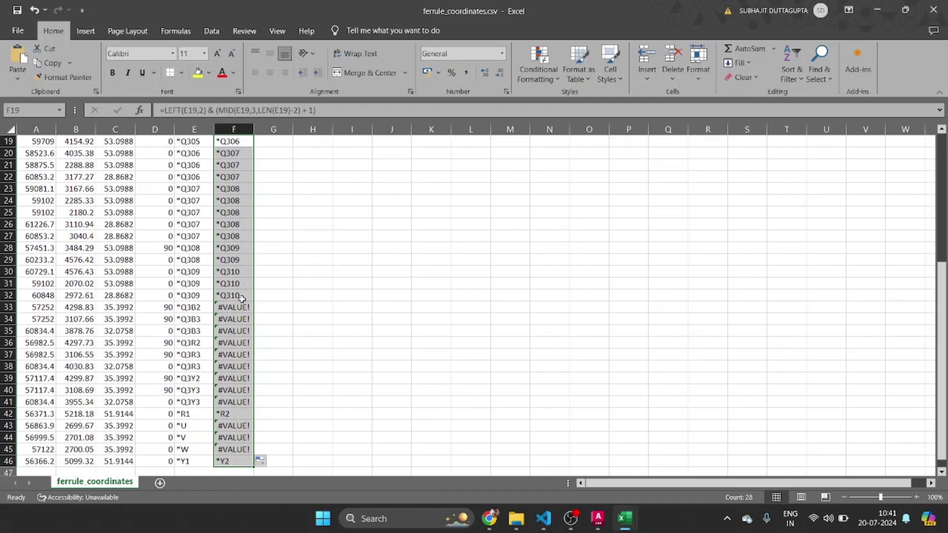
scroll(241, 297, down, 3)
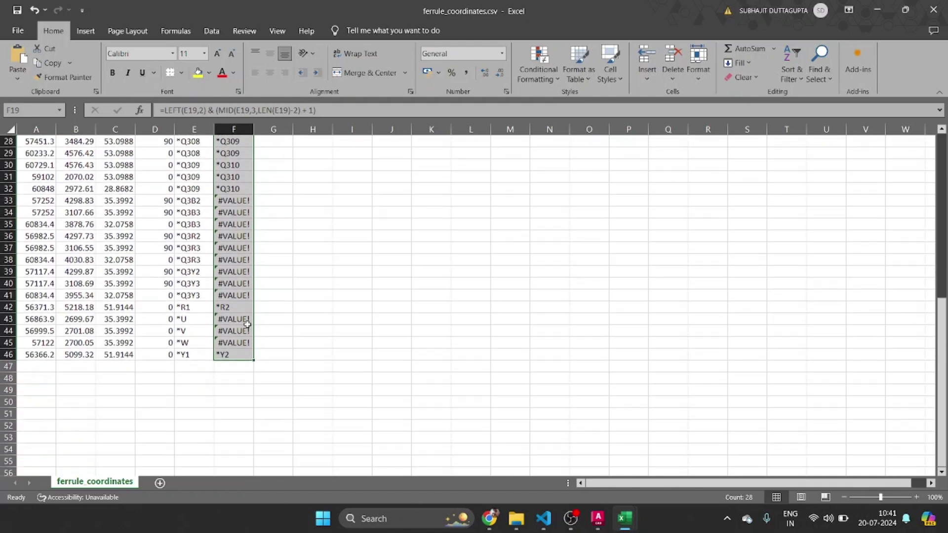
Shrink the filled formula range in column F so it ends at F32, clearing the formulas from F33:F46.
drag(254, 361, 245, 197)
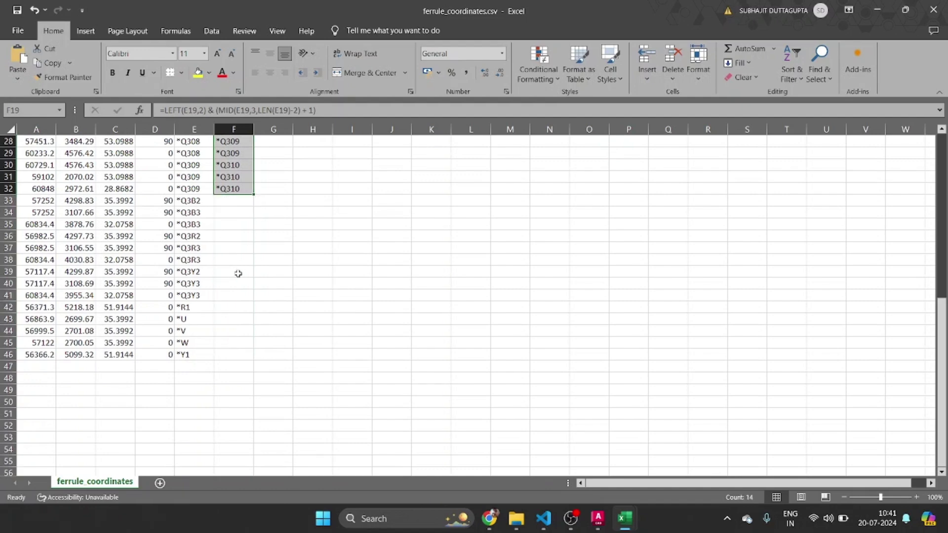
scroll(232, 279, up, 3)
scroll(268, 250, up, 3)
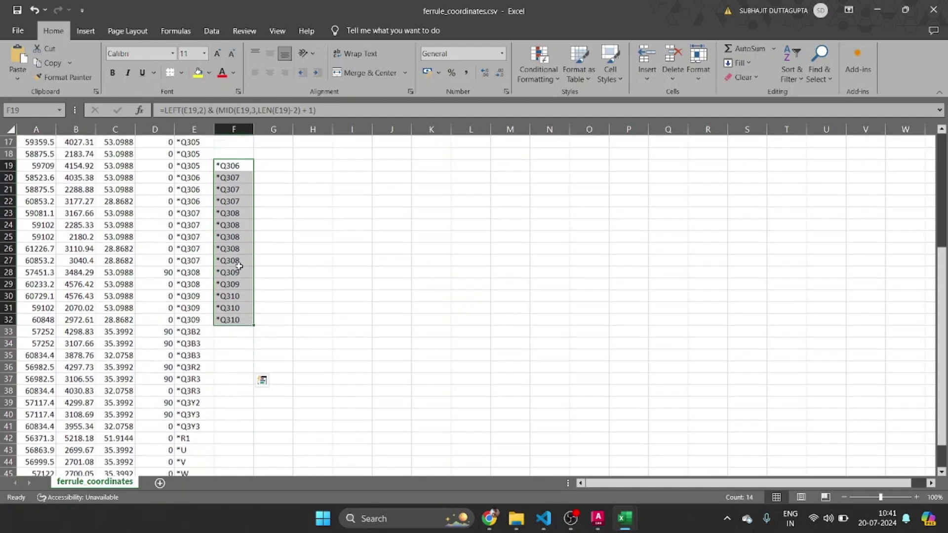
click(279, 246)
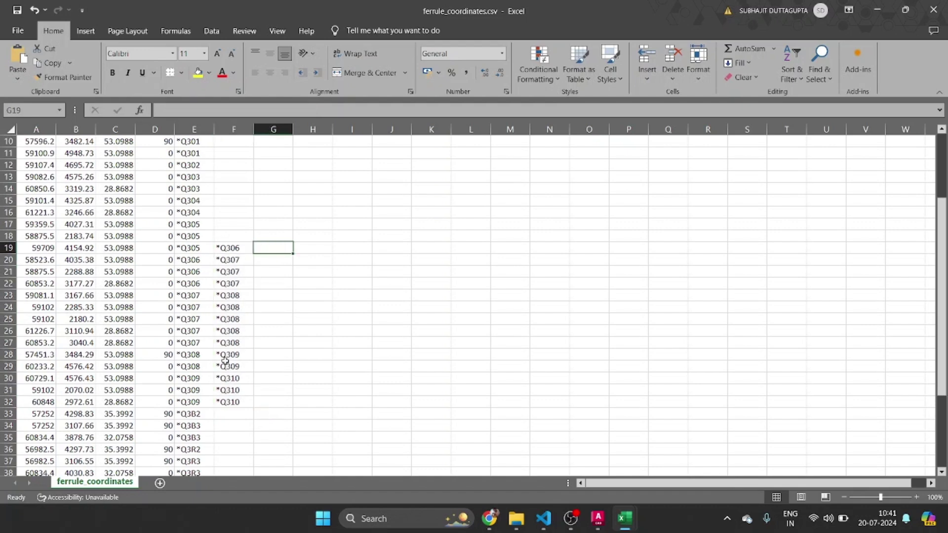
scroll(259, 365, up, 3)
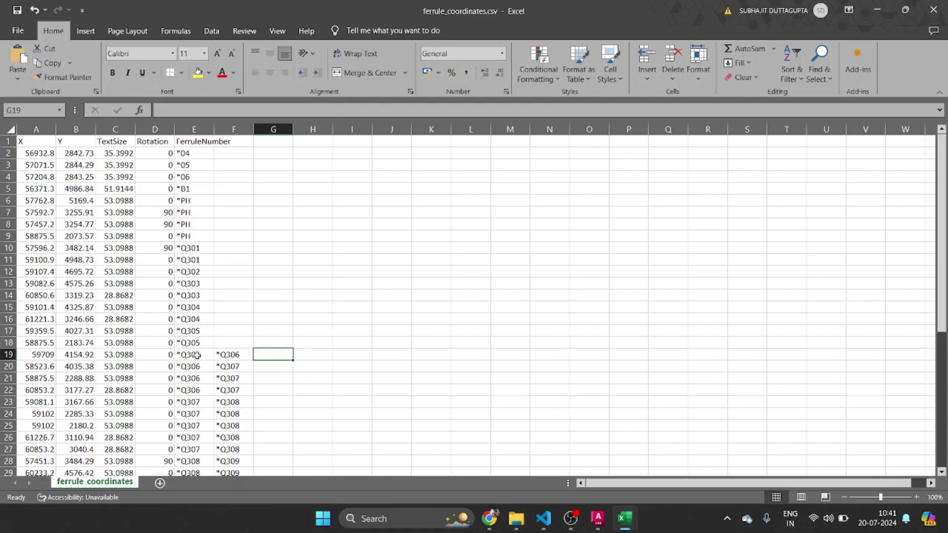
Copy the ferrule numbers from E2:E18 into F2:F18.
drag(197, 153, 188, 342)
key(ctrl+c)
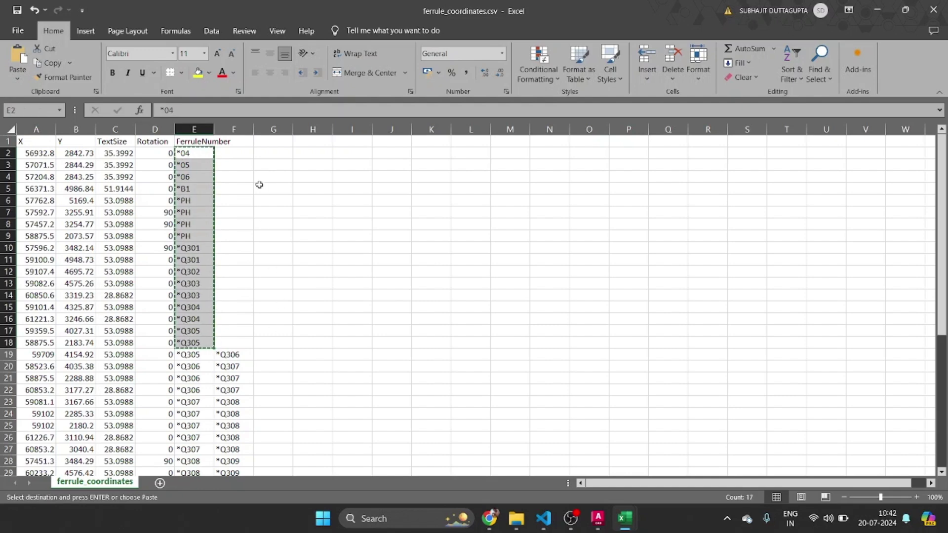
click(237, 155)
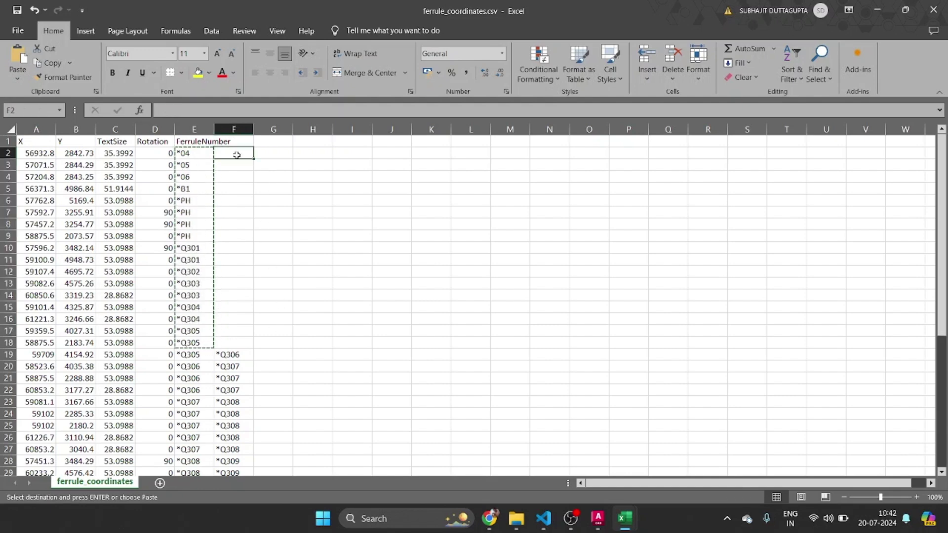
key(ctrl+v)
key(Escape)
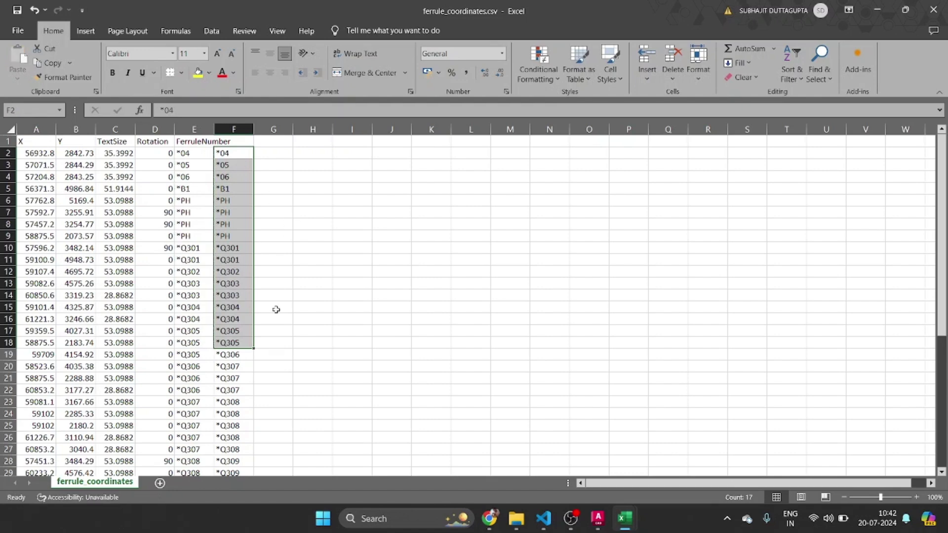
Copy the ferrule numbers from E33:E46 into F33:F46.
scroll(275, 313, down, 4)
drag(189, 376, 195, 461)
key(ctrl+c)
drag(242, 309, 237, 460)
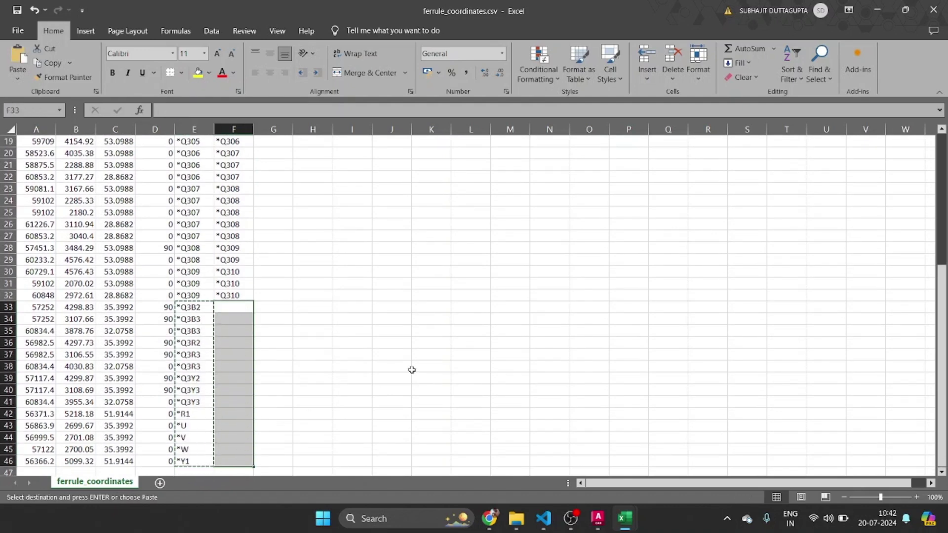
key(ctrl+v)
key(Escape)
Shade the original FerruleNumber column E yellow and check it against the new numbers in column F.
scroll(331, 247, up, 6)
click(194, 129)
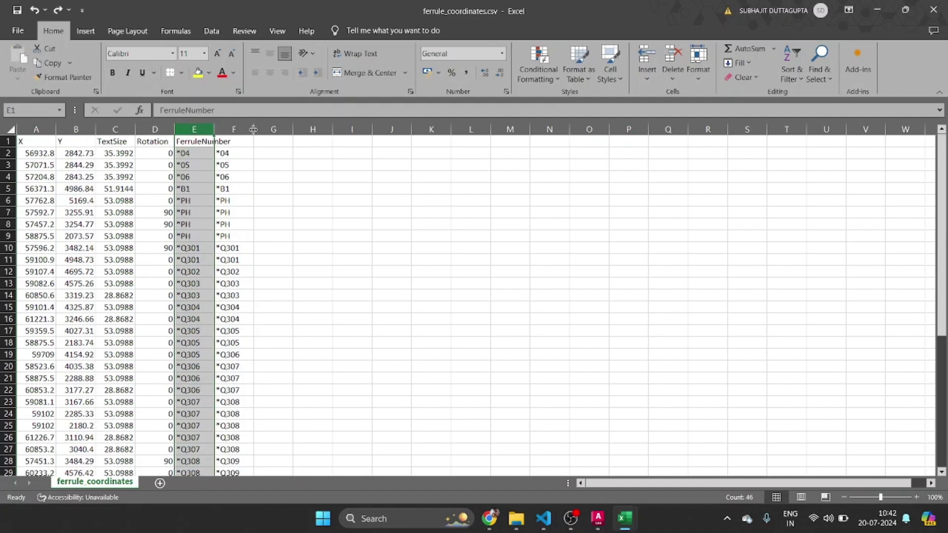
click(203, 74)
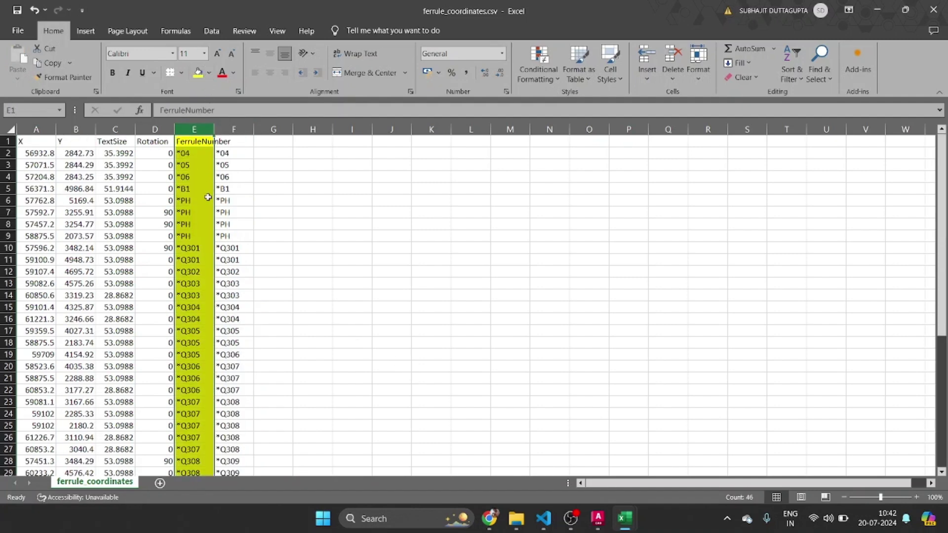
click(267, 212)
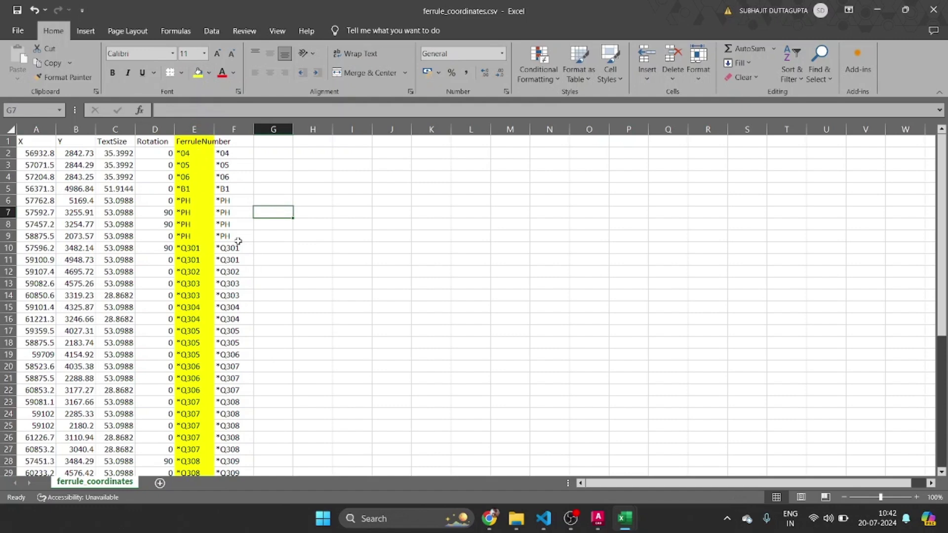
scroll(254, 186, down, 3)
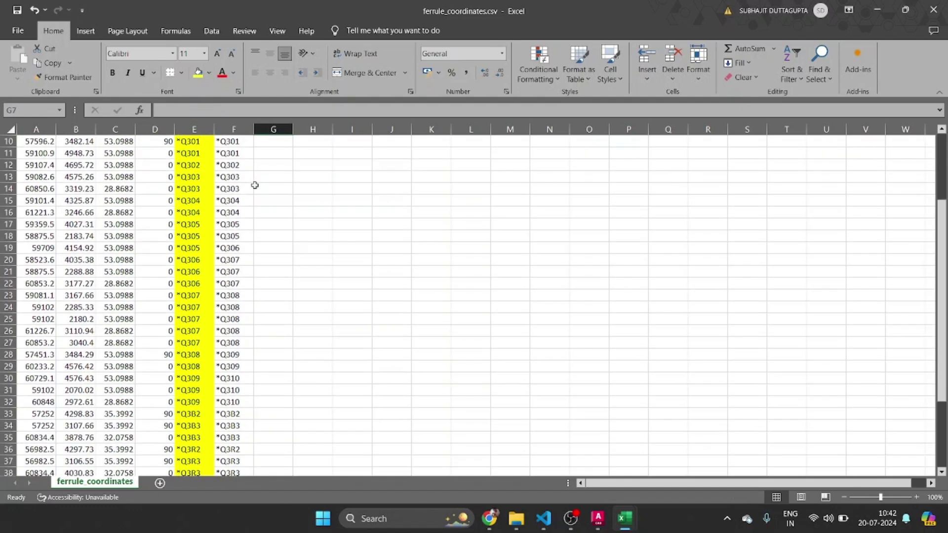
scroll(254, 186, up, 3)
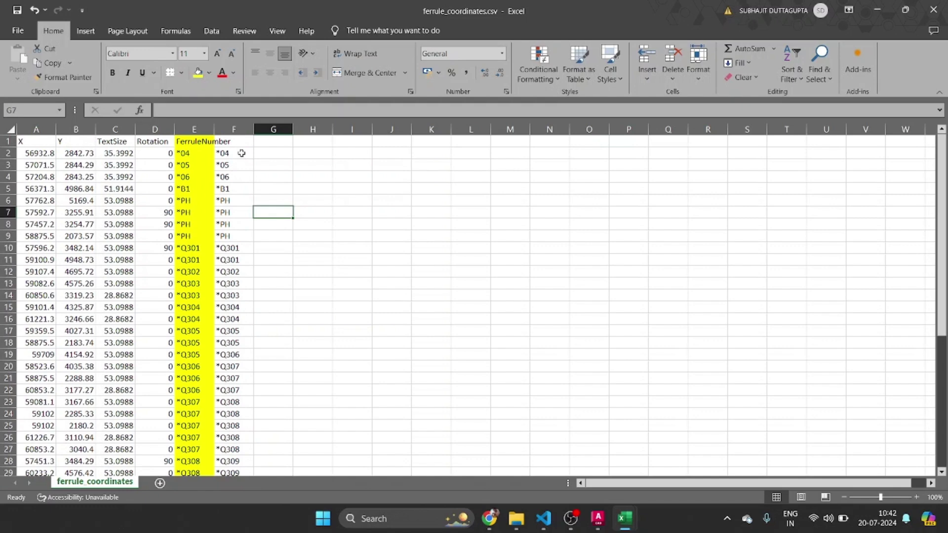
scroll(264, 218, down, 5)
scroll(269, 214, up, 5)
Switch to update_ferrule_coordinates.xlsx and examine the -TEXT command table in columns AK to AO of the Original sheet.
mouse_move(575, 516)
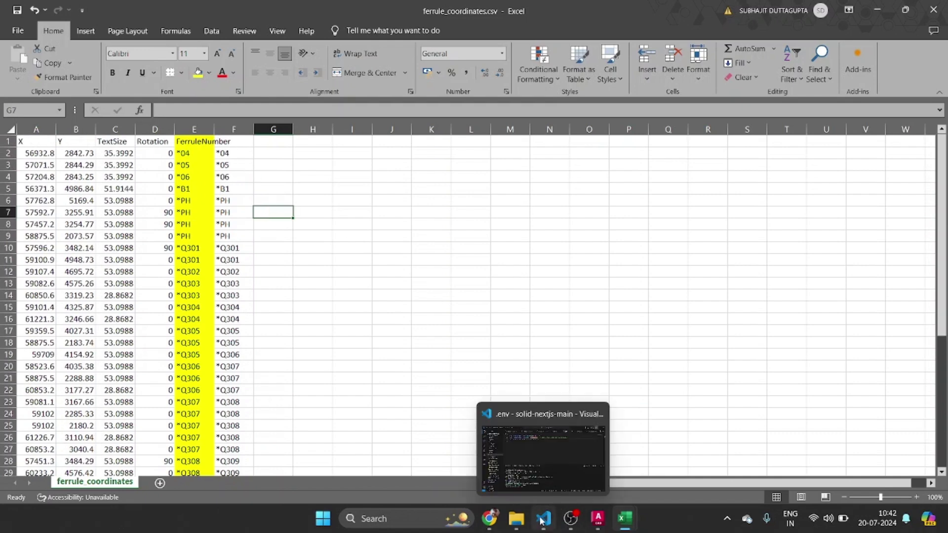
mouse_move(625, 517)
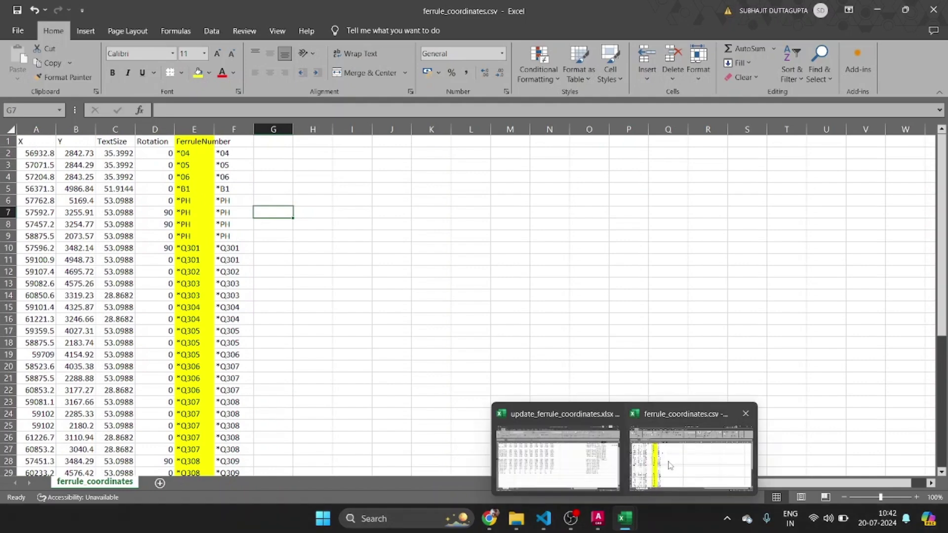
click(597, 456)
drag(684, 483, 876, 486)
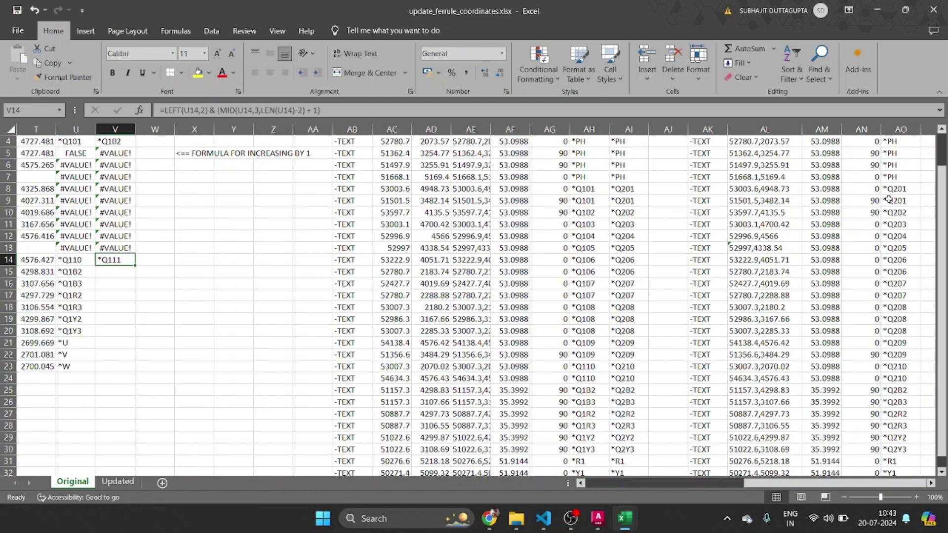
scroll(859, 336, down, 5)
scroll(858, 338, up, 6)
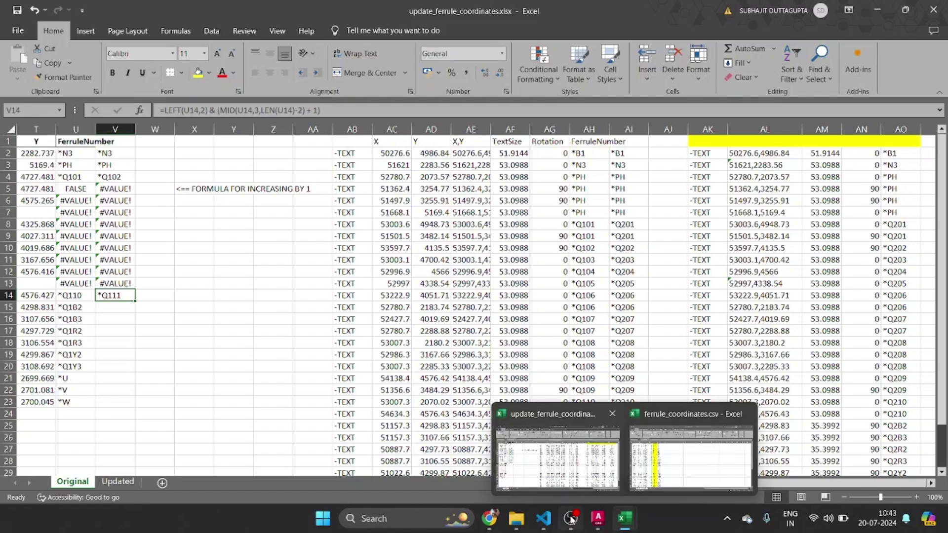
Open ferrule_coordinates_Pre2.csv from the ferrule folder and examine its text command table in columns I to M.
click(517, 520)
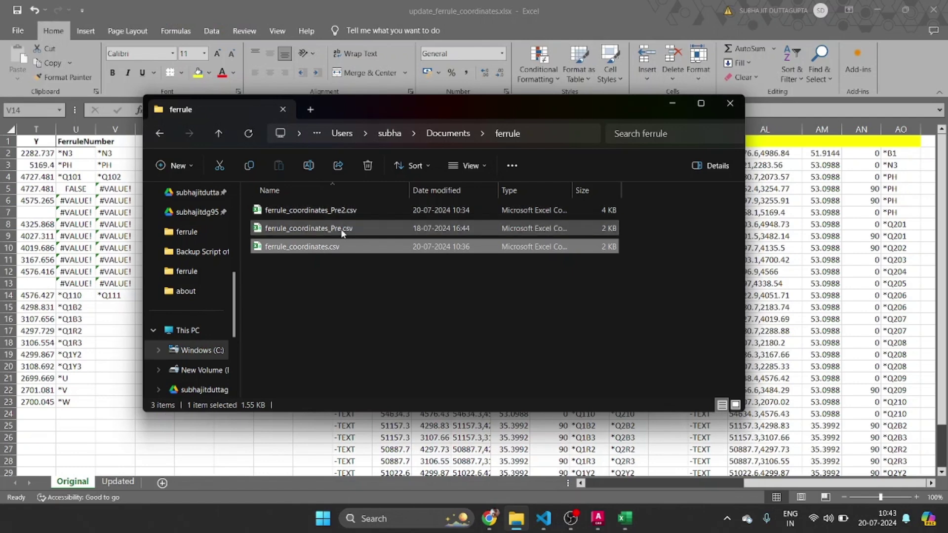
double_click(339, 212)
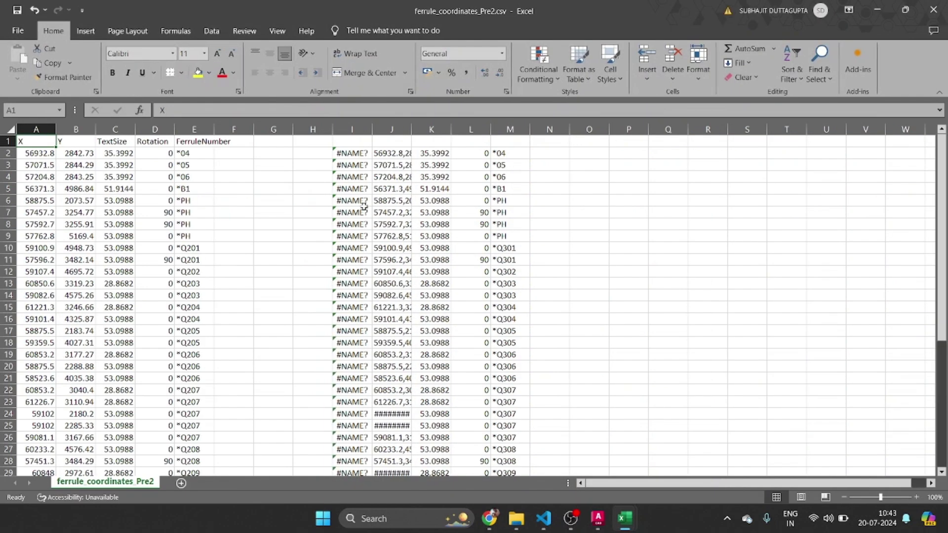
click(352, 154)
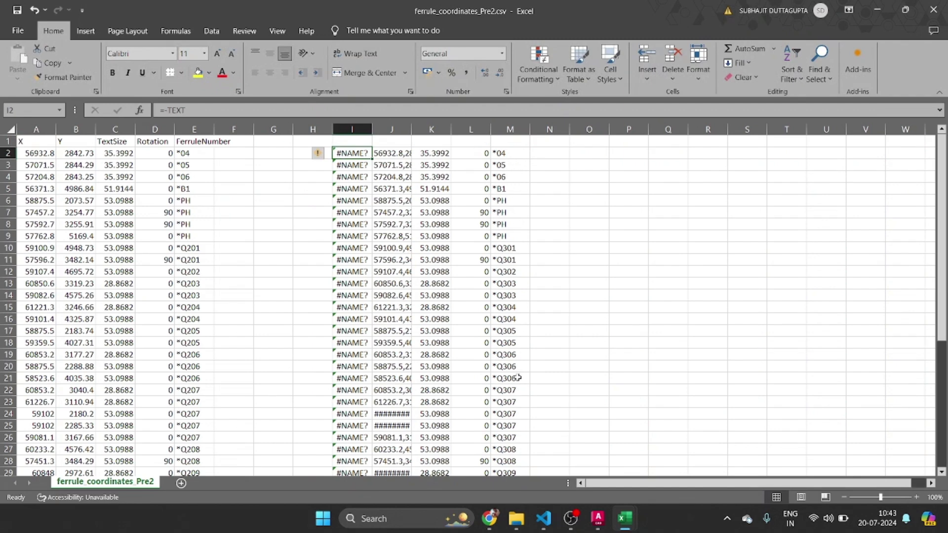
scroll(521, 370, down, 6)
scroll(525, 373, up, 6)
scroll(200, 208, down, 5)
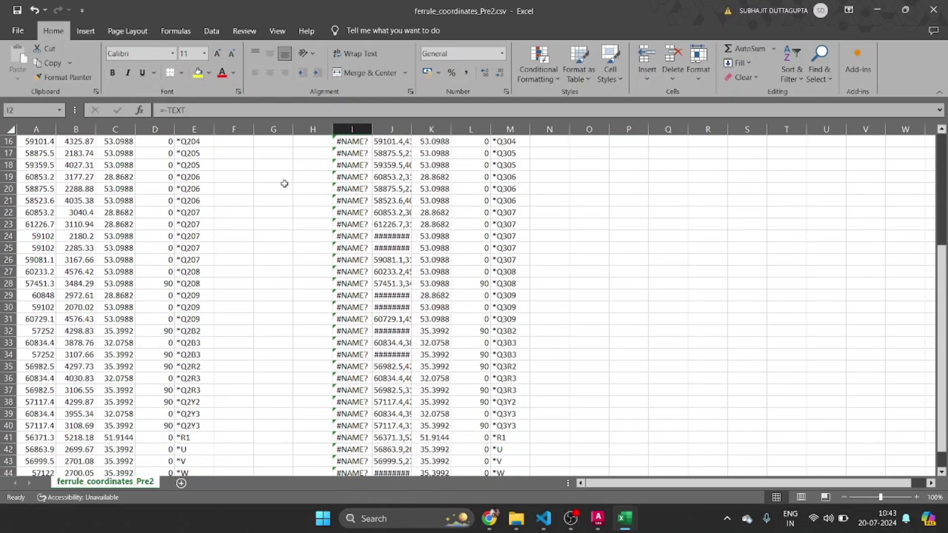
Copy the new ferrule numbers in F2:F46 of ferrule_coordinates.csv into ferrule_coordinates_Pre2.csv starting at M2.
click(877, 10)
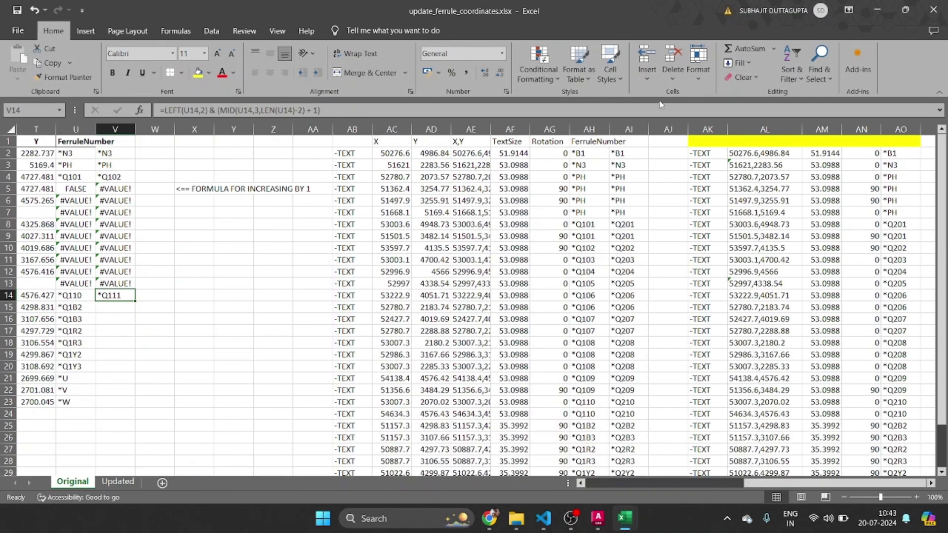
click(885, 14)
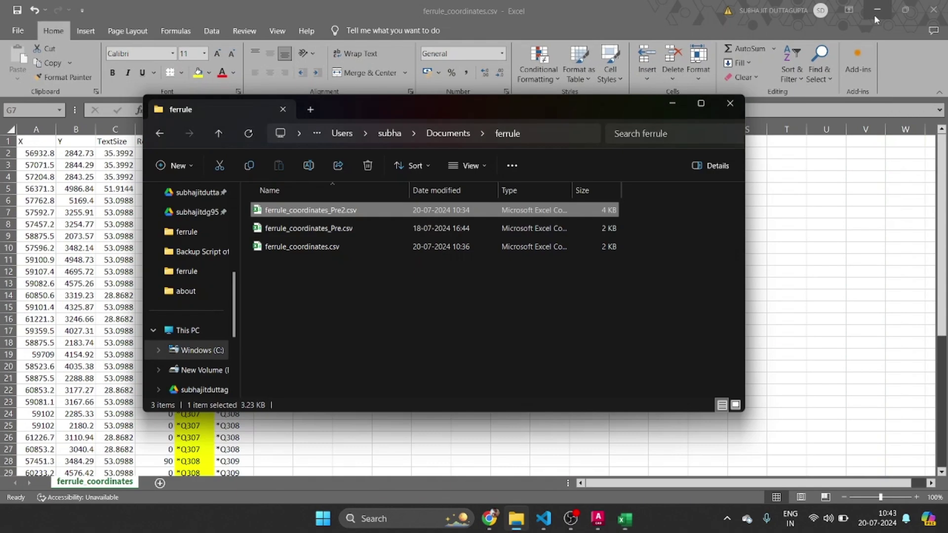
key(alt+F4)
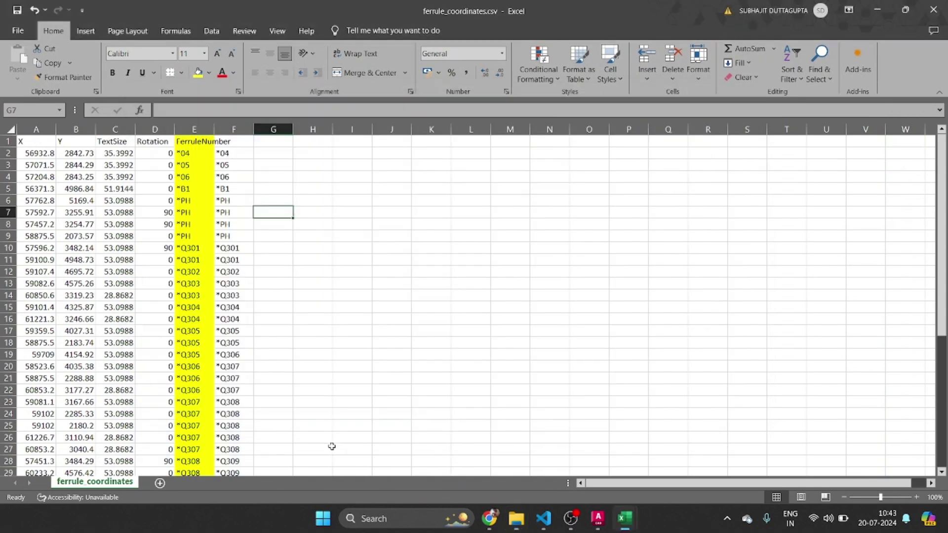
drag(232, 154, 227, 452)
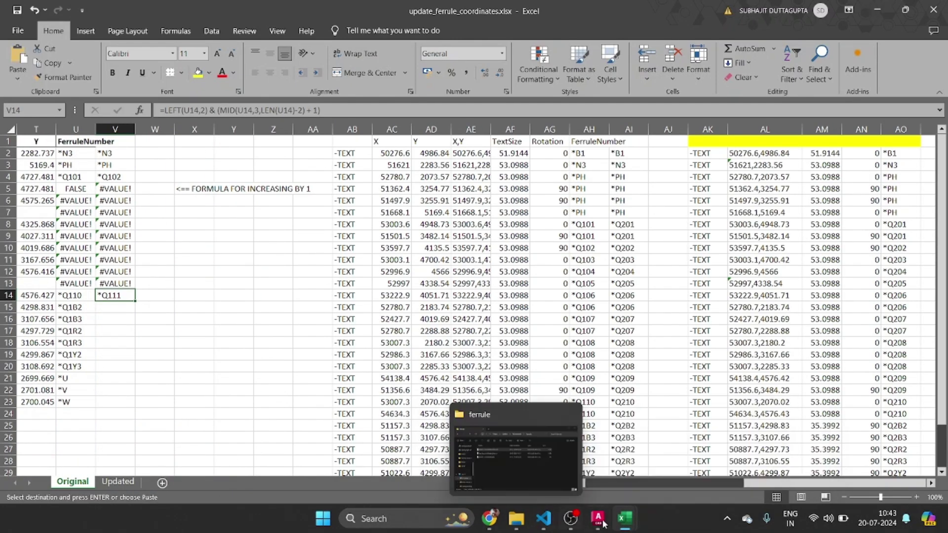
mouse_move(624, 518)
click(728, 456)
key(ctrl+v)
scroll(562, 461, down, 8)
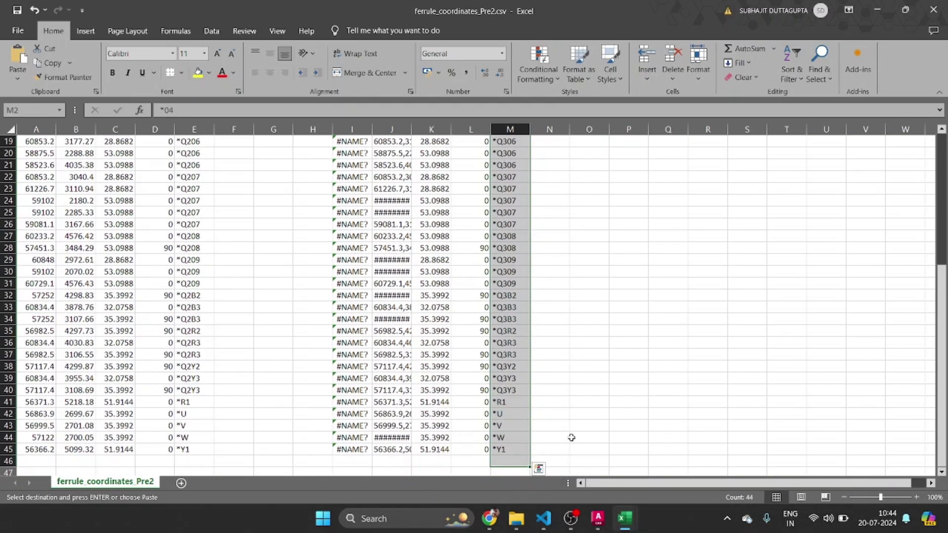
click(550, 405)
click(543, 354)
scroll(544, 330, down, 12)
Copy the TextSize and Rotation values in C2:D46 of ferrule_coordinates.csv into ferrule_coordinates_Pre2.csv starting at K2.
mouse_move(624, 518)
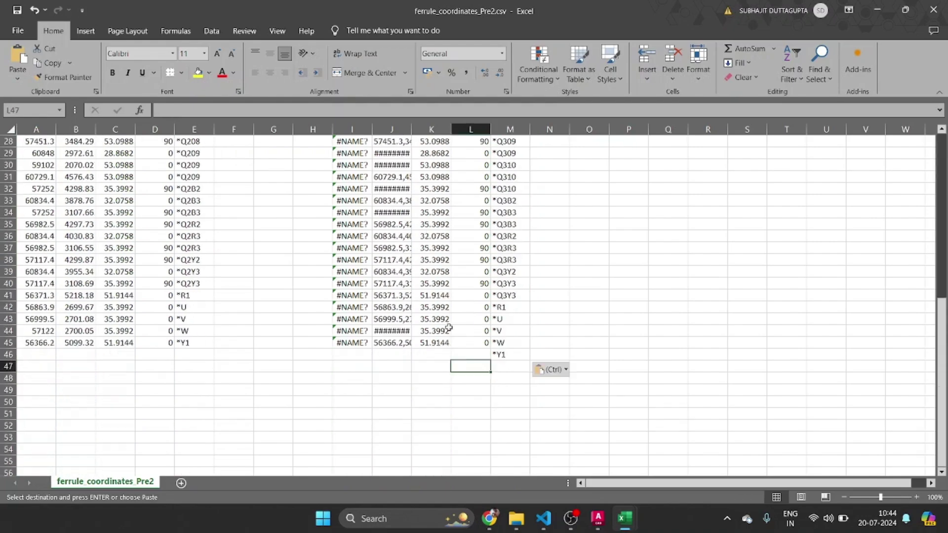
click(624, 461)
drag(118, 156, 154, 154)
key(ctrl+shift+Down)
key(ctrl+c)
click(729, 456)
click(434, 152)
key(ctrl+v)
click(512, 469)
scroll(448, 312, down, 10)
click(448, 314)
scroll(449, 314, up, 10)
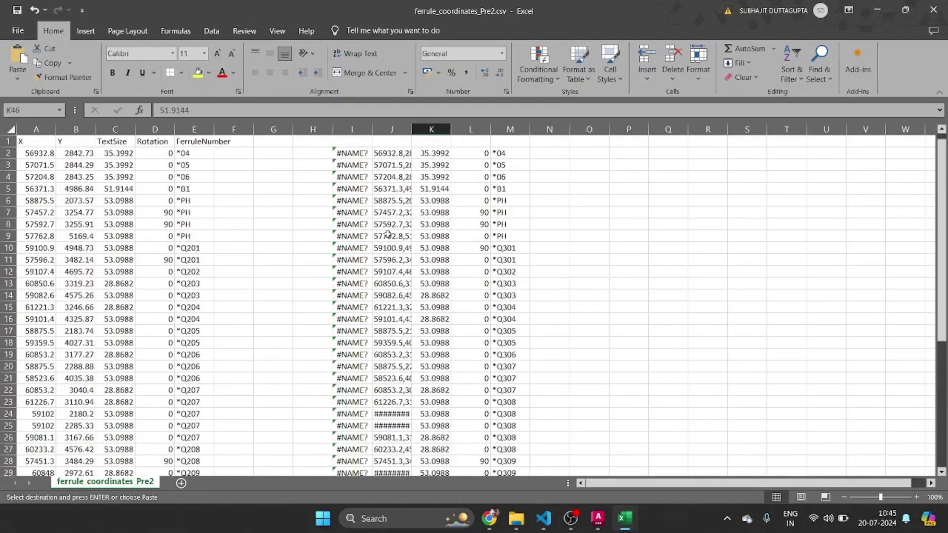
Widen column J to show the full X,Y coordinate pairs and check them down the table.
drag(413, 130, 459, 131)
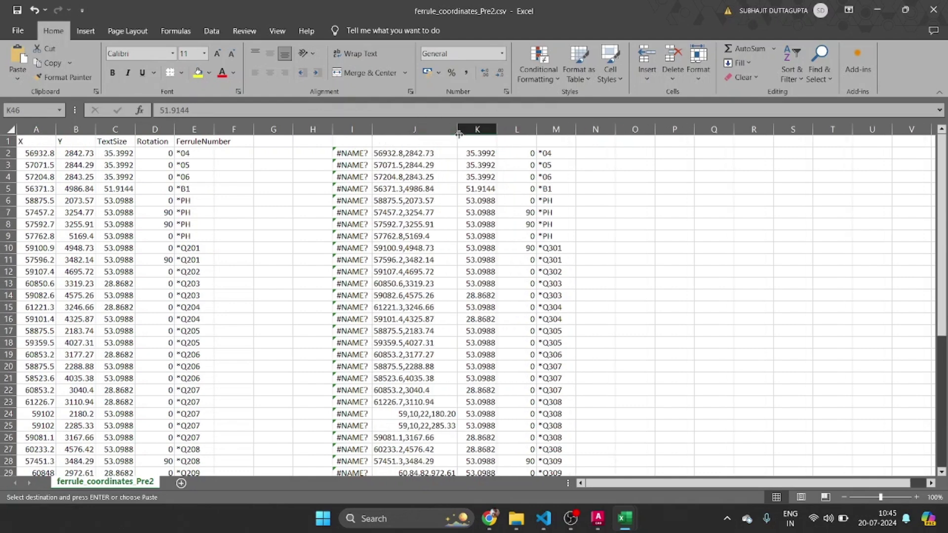
scroll(425, 261, down, 3)
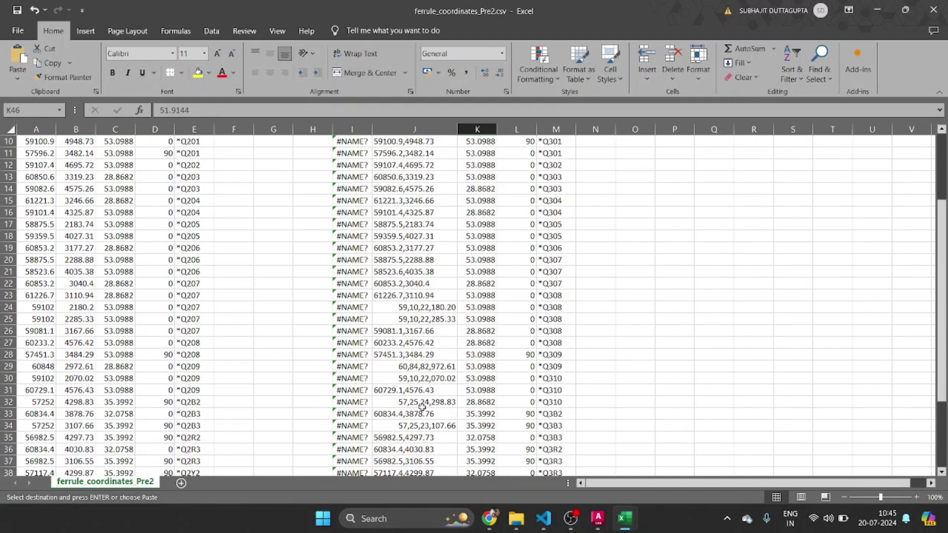
scroll(421, 409, down, 6)
scroll(415, 386, up, 9)
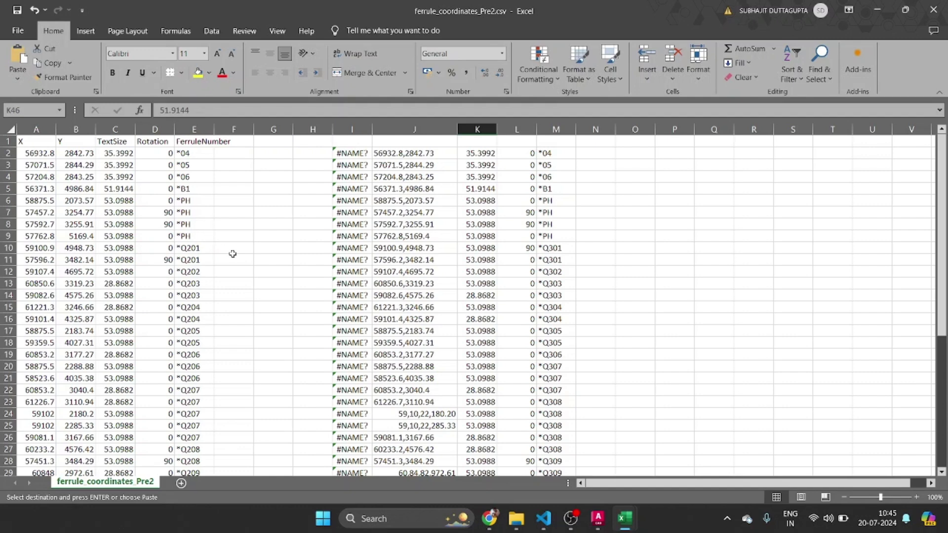
scroll(54, 322, down, 6)
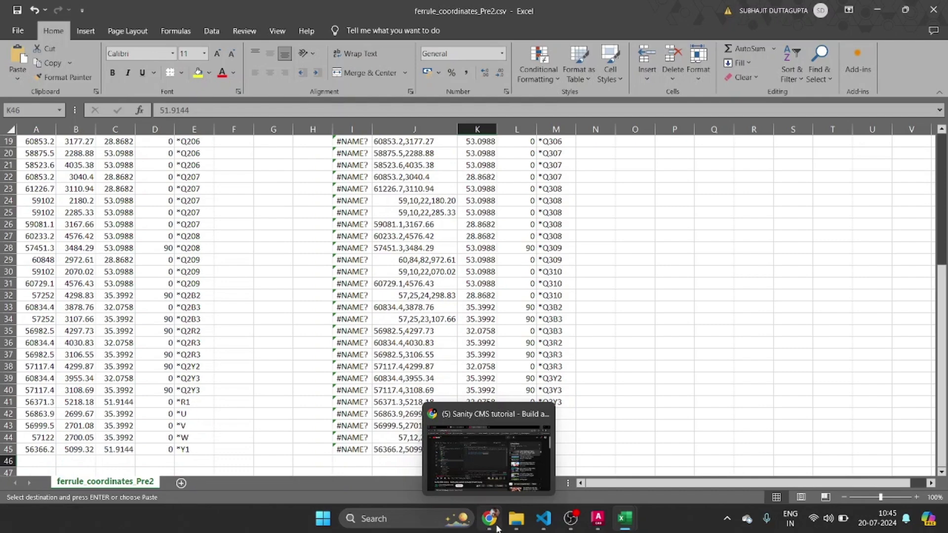
Copy the X and Y coordinates in A2:B46 of ferrule_coordinates.csv into ferrule_coordinates_Pre2.csv starting at A2.
drag(36, 154, 75, 449)
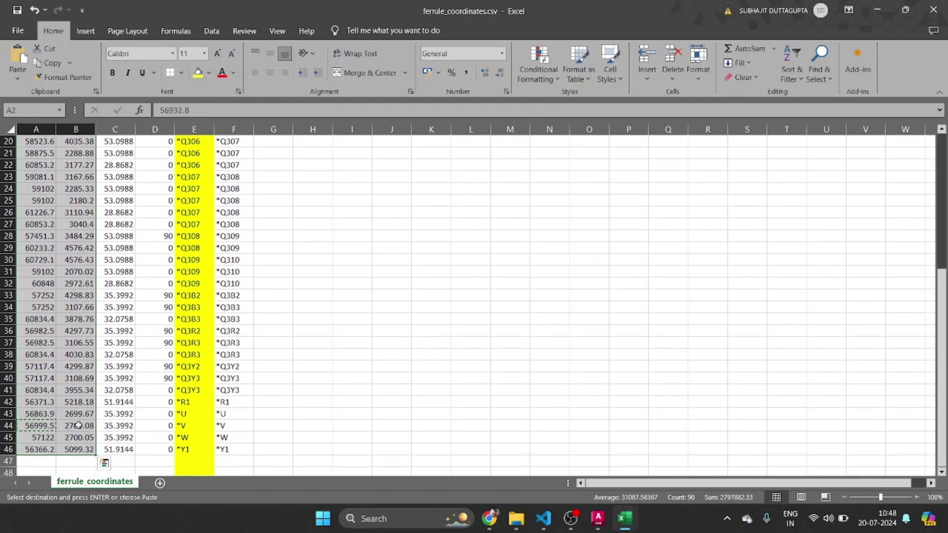
click(78, 426)
click(624, 518)
click(736, 447)
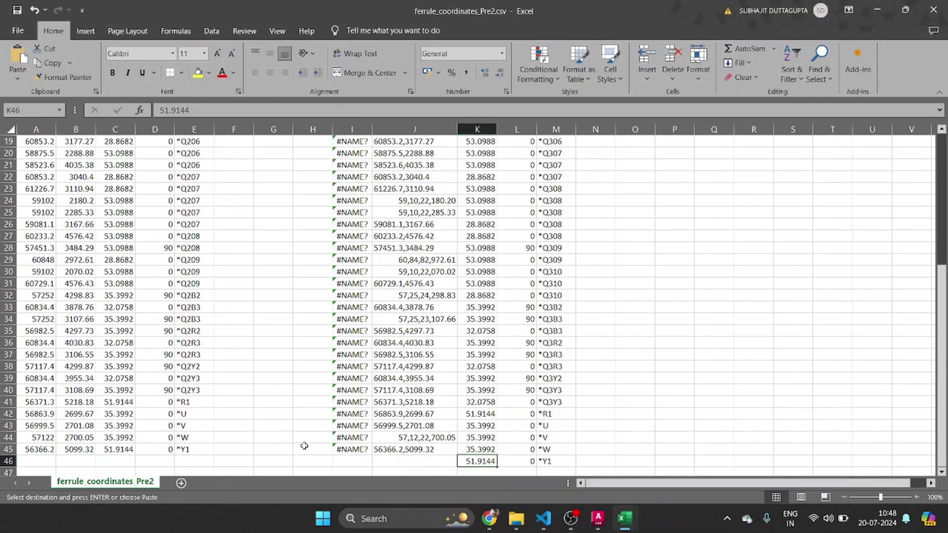
scroll(356, 460, up, 6)
click(36, 153)
key(ctrl+v)
scroll(128, 433, down, 6)
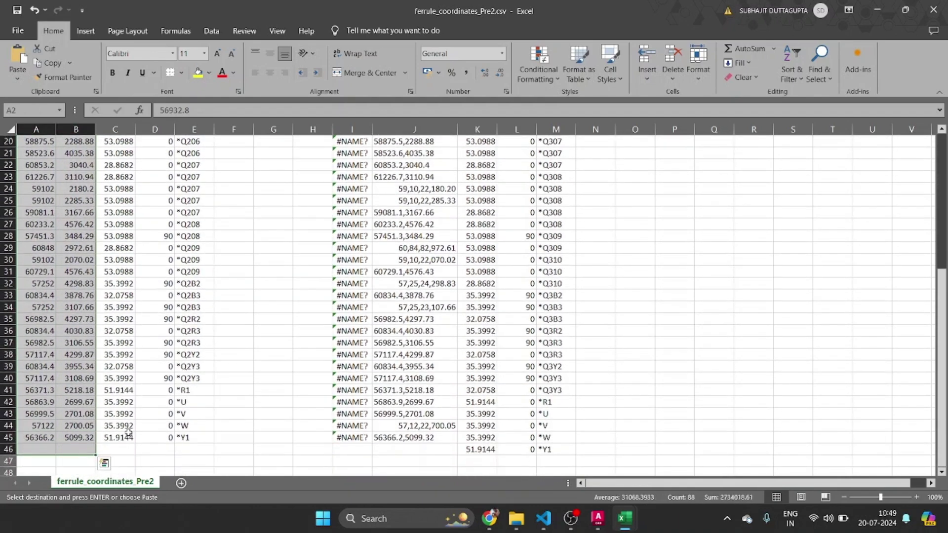
key(ctrl+v)
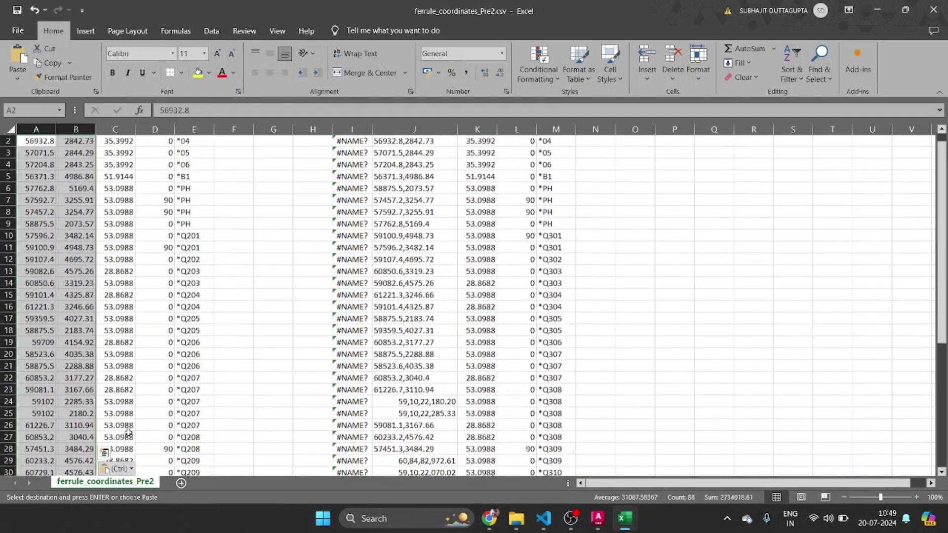
Clear the old TextSize, Rotation and FerruleNumber entries in C2:E46, keeping the headers.
click(418, 166)
scroll(397, 186, down, 1)
scroll(399, 170, up, 1)
click(401, 152)
triple_click(236, 103)
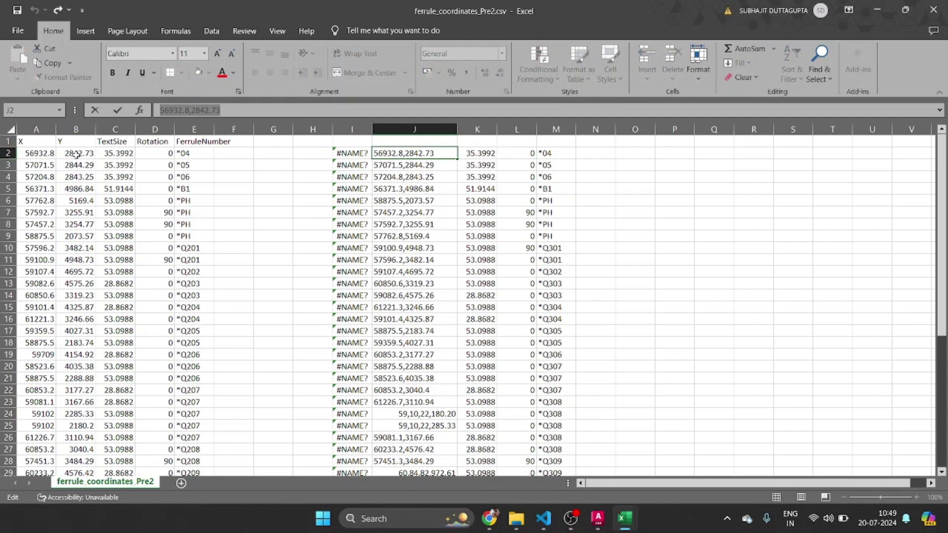
drag(118, 152, 211, 530)
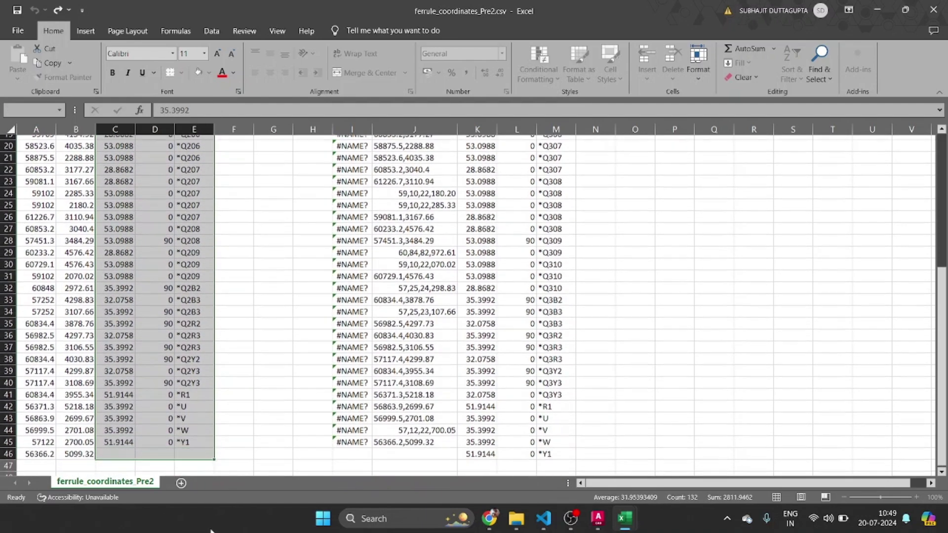
key(Delete)
scroll(251, 408, up, 6)
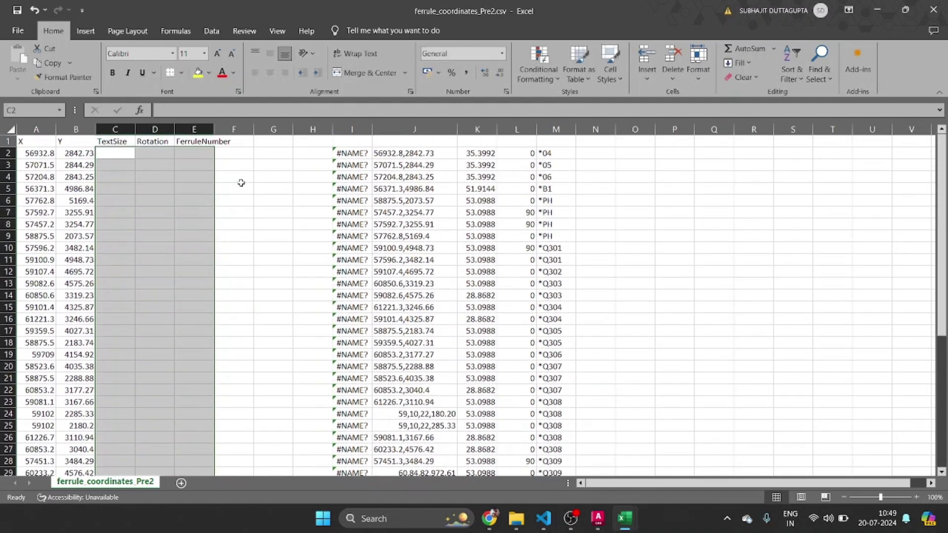
click(241, 178)
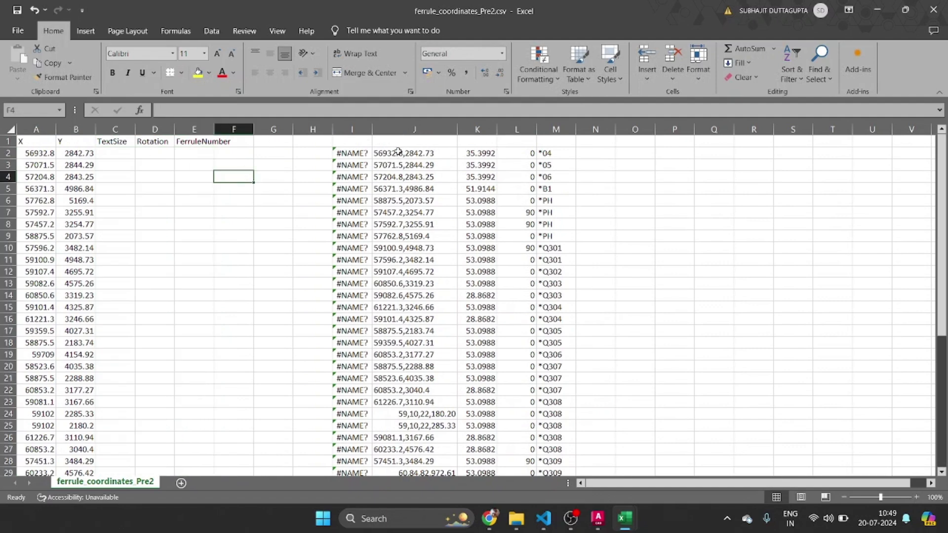
Replace the content of J2 with the formula =A2&","&B2 to join the X and Y coordinates with a comma.
click(181, 109)
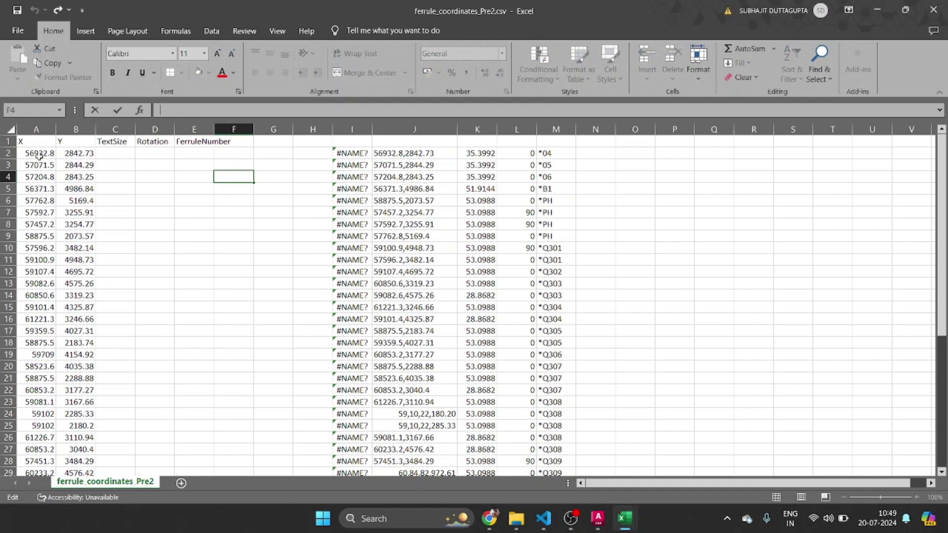
click(414, 153)
key(BackSpace)
text(=A2)
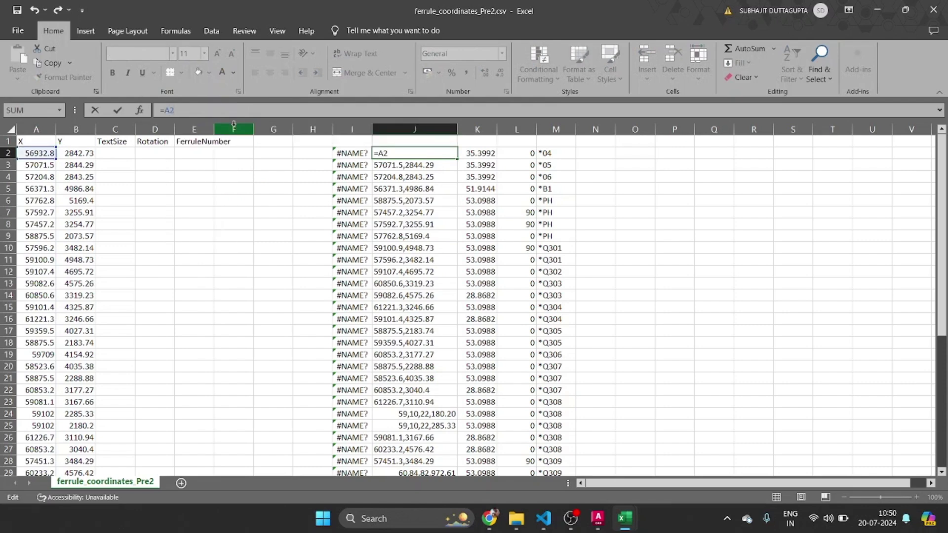
text(&)
text(","&B2)
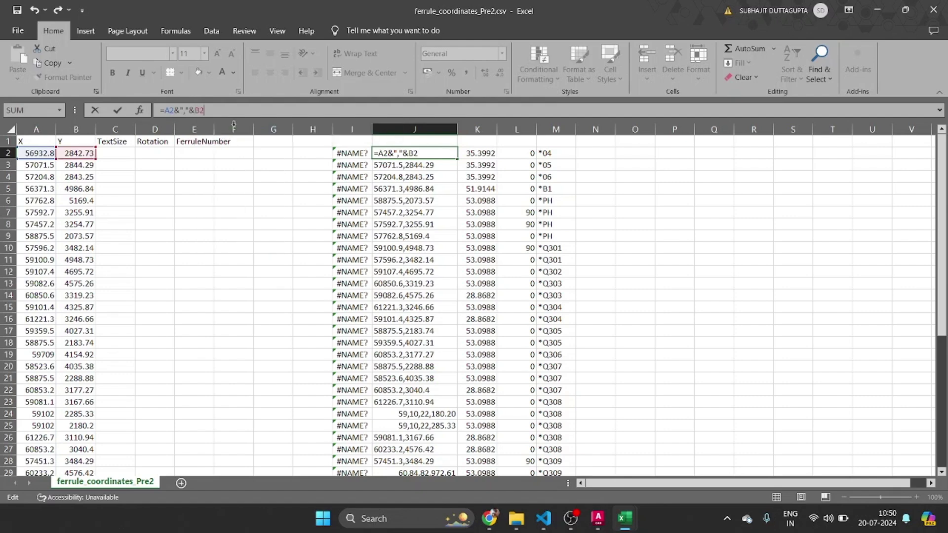
key(ctrl+Return)
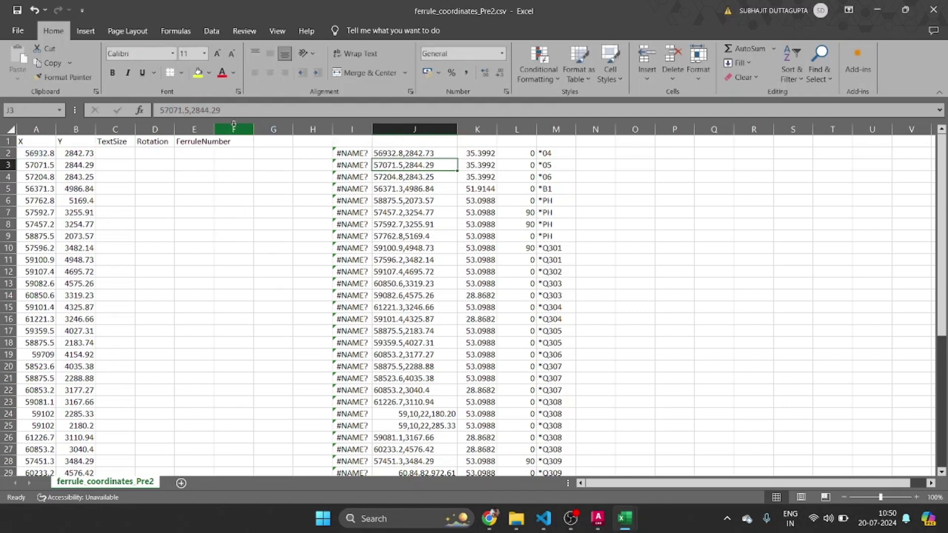
Fill the coordinate formula in J2 down column J through row 46.
double_click(458, 157)
scroll(437, 255, down, 10)
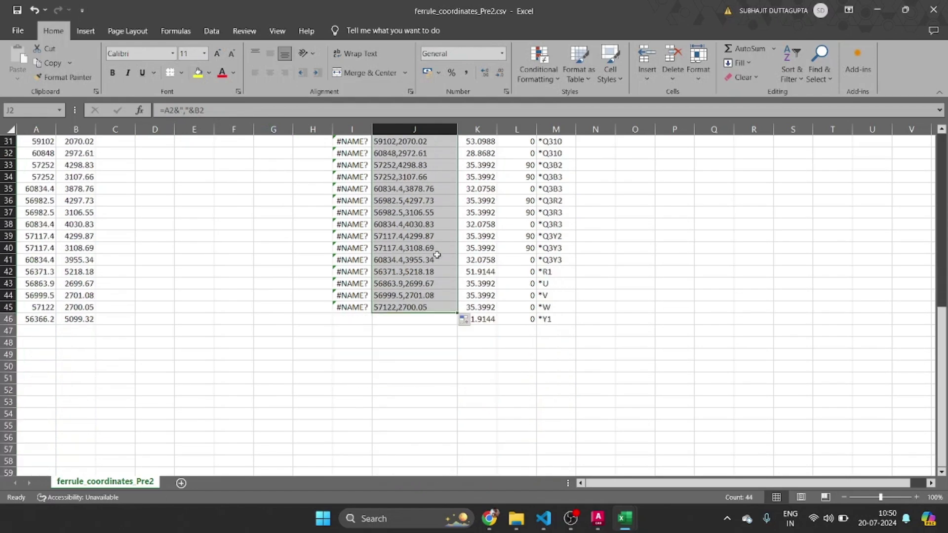
drag(458, 313, 456, 325)
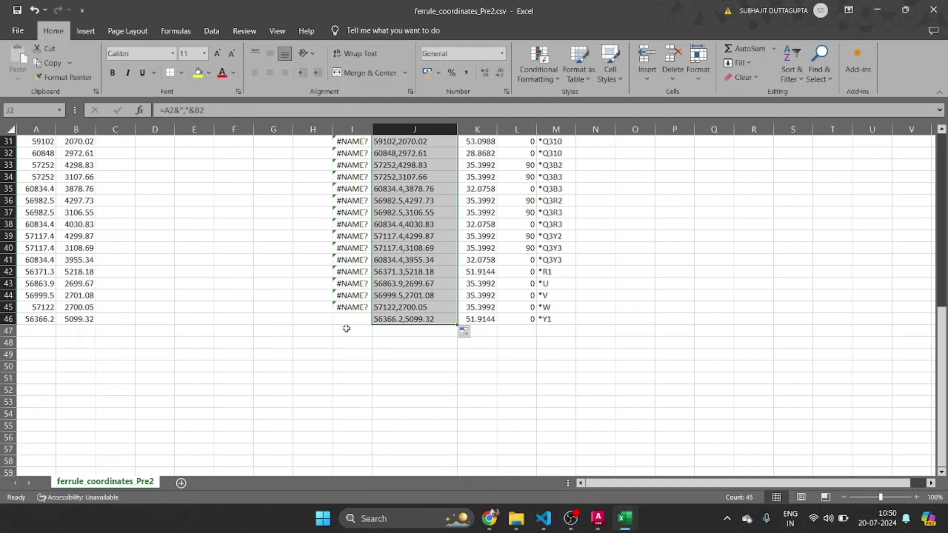
click(346, 329)
Clear the #NAME? entries in I2:I45.
scroll(346, 328, up, 10)
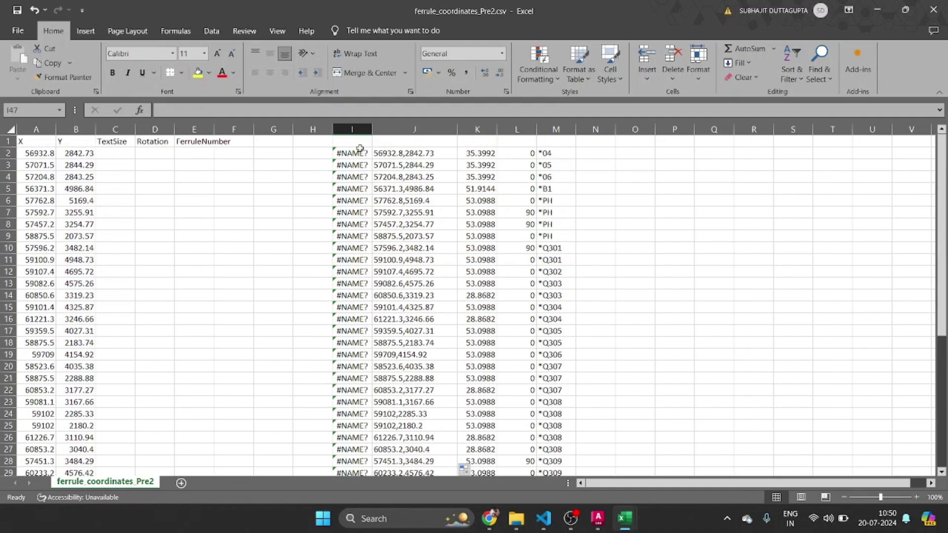
drag(358, 153, 348, 429)
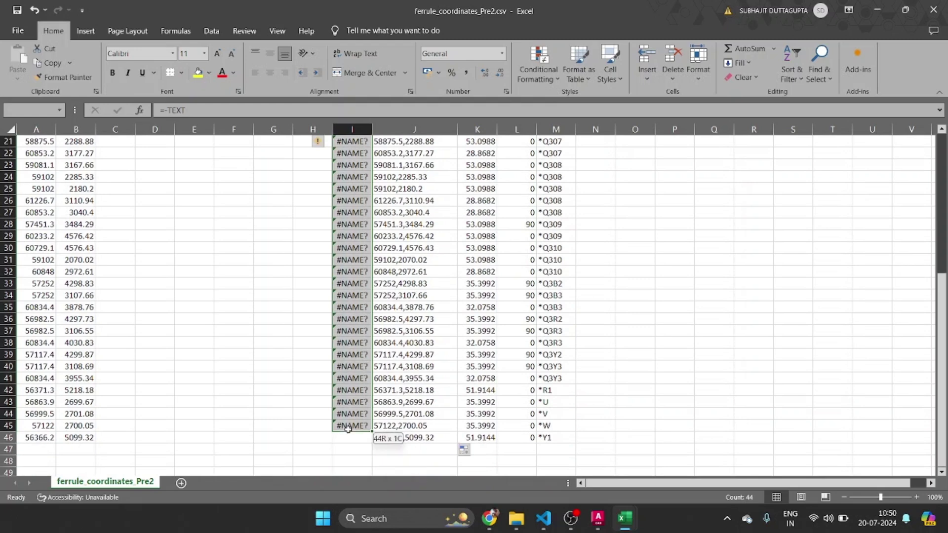
key(Delete)
scroll(348, 429, up, 7)
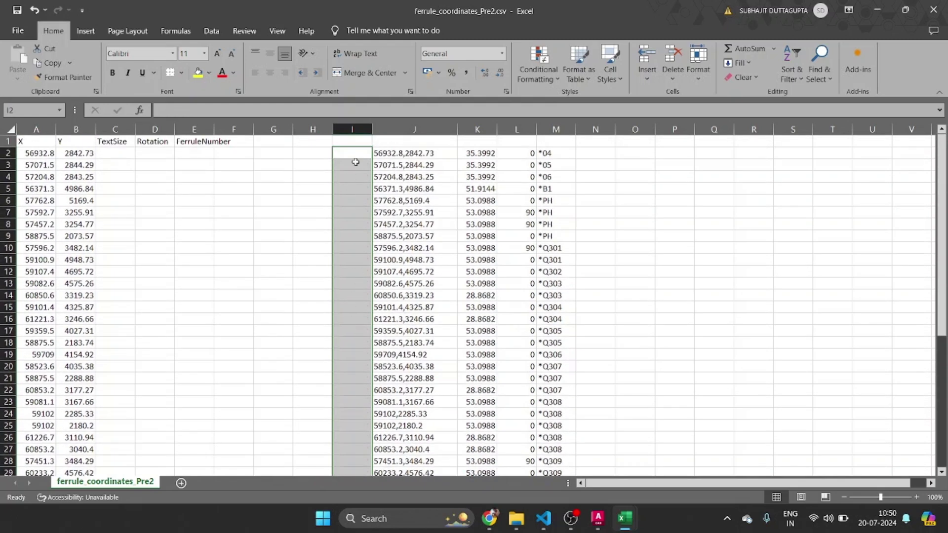
Enter '-TEXT as literal text in I2 and fill it down through I46.
click(352, 151)
click(160, 110)
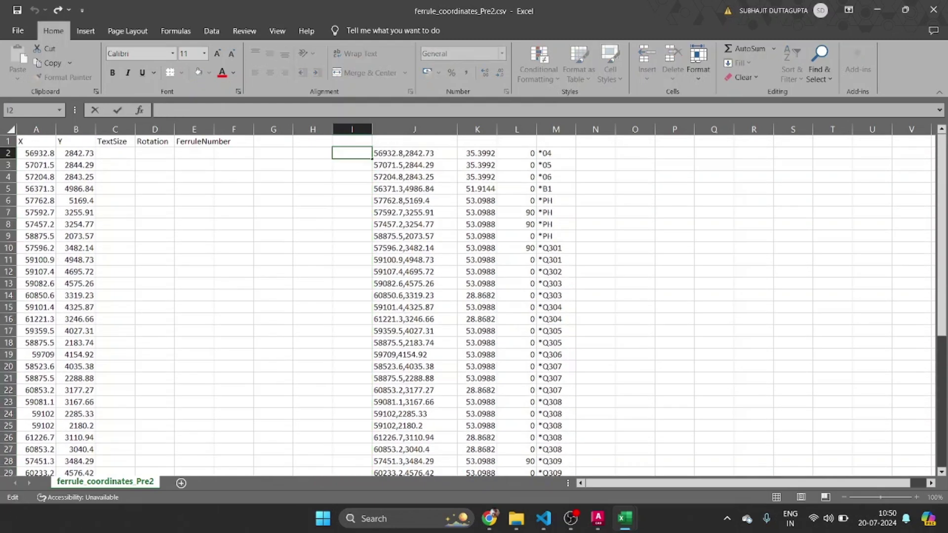
text('-TEXT)
key(Return)
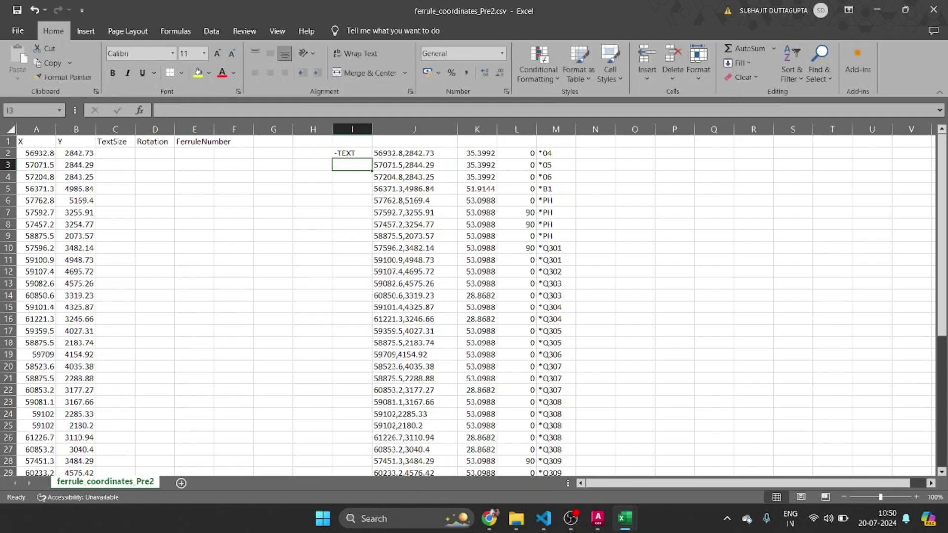
click(354, 152)
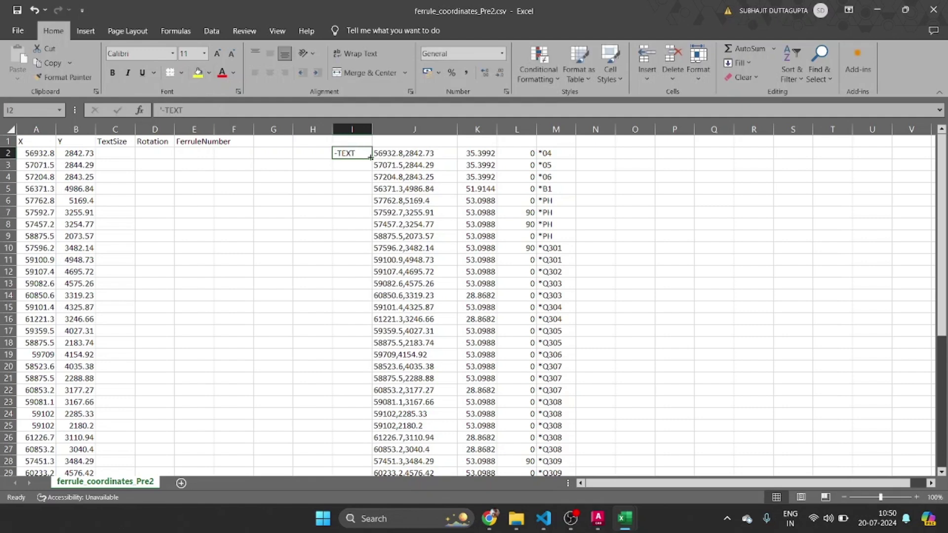
double_click(371, 157)
scroll(387, 237, down, 4)
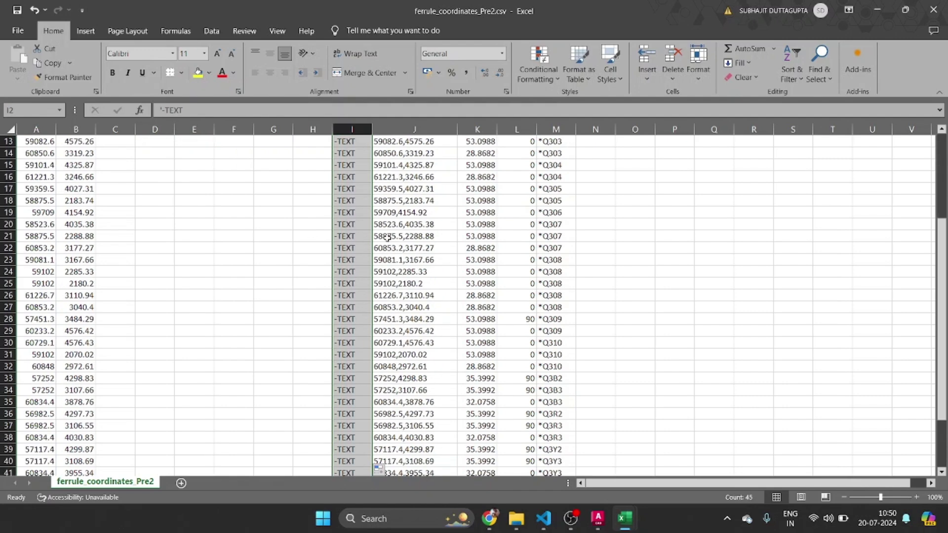
scroll(387, 238, down, 5)
scroll(380, 267, up, 9)
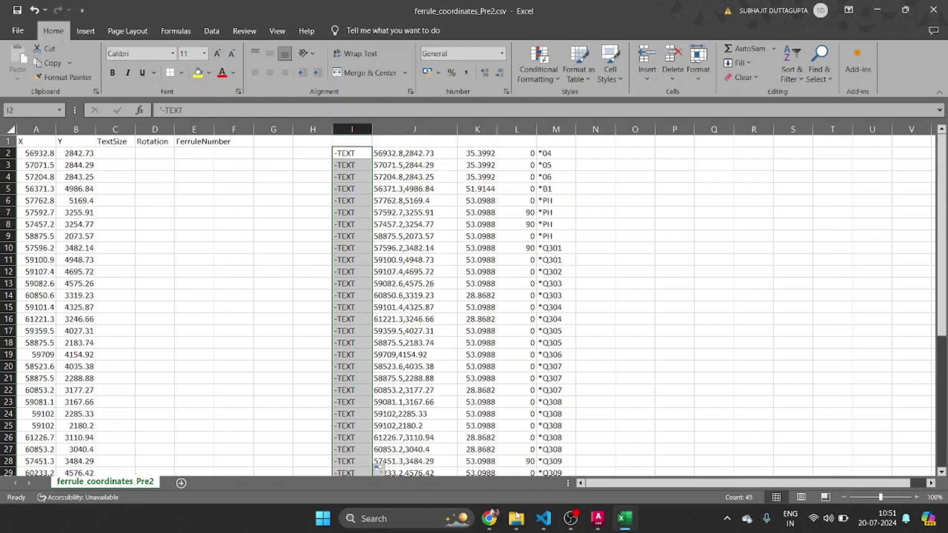
Switch to AutoCAD and run DELTEXTINAREA with prefix * across the whole DOL-2 drawing frame to delete its old ferrule texts.
click(598, 518)
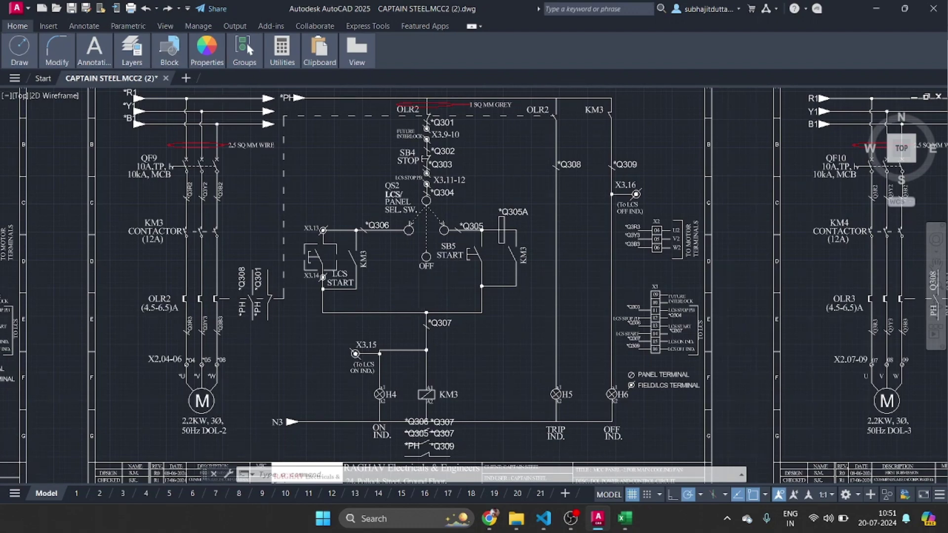
scroll(426, 291, down, 2)
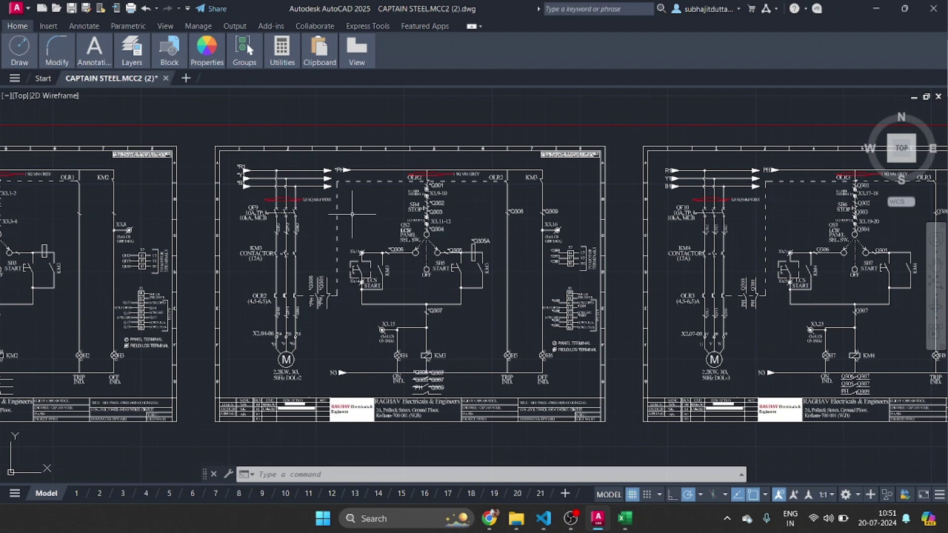
text(DE)
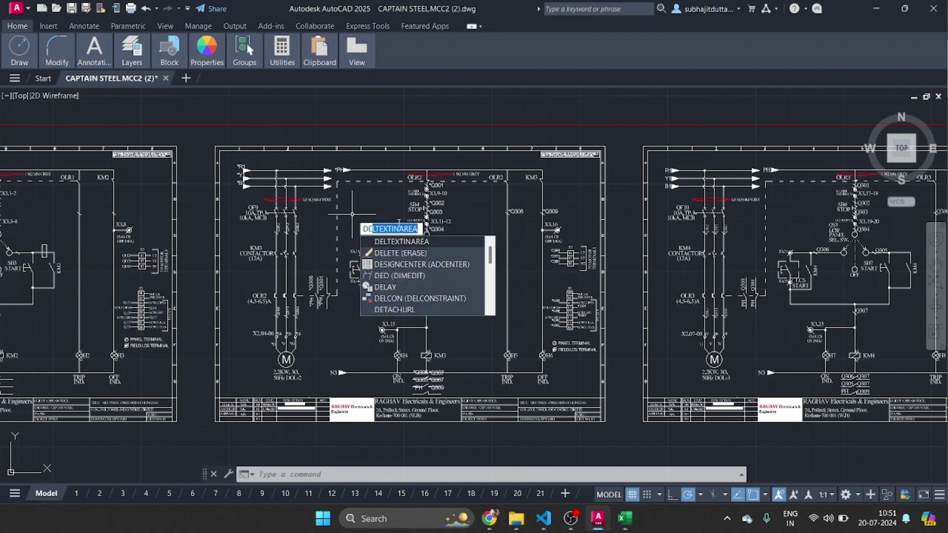
key(Escape)
scroll(489, 198, up, 5)
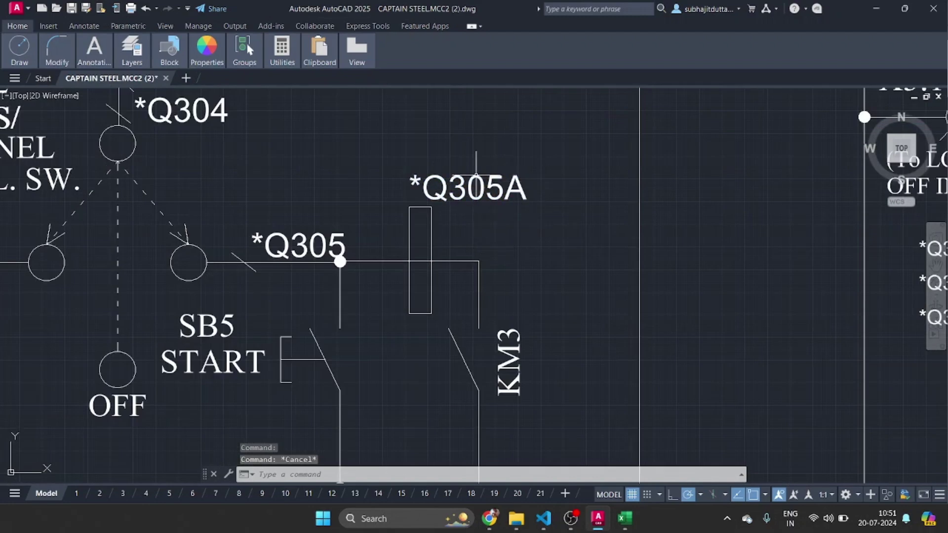
scroll(466, 187, down, 10)
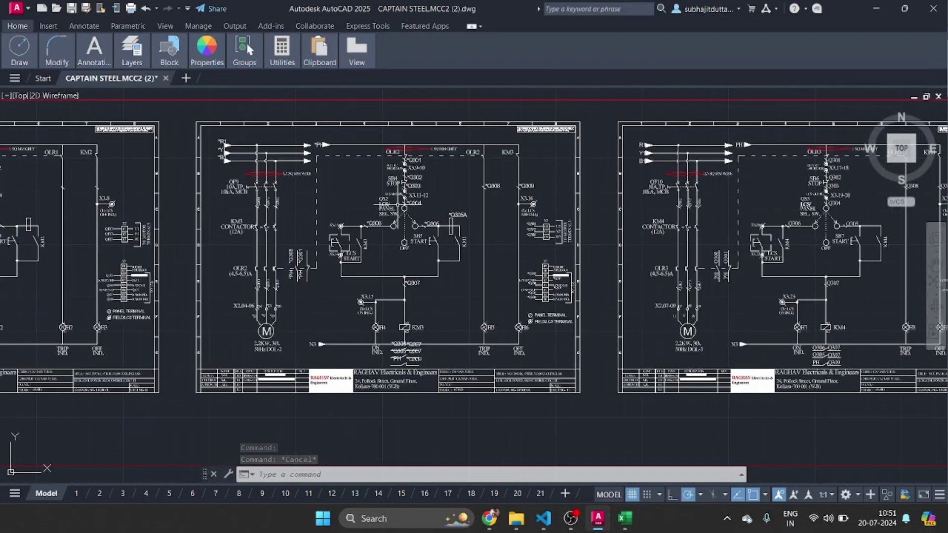
text(de)
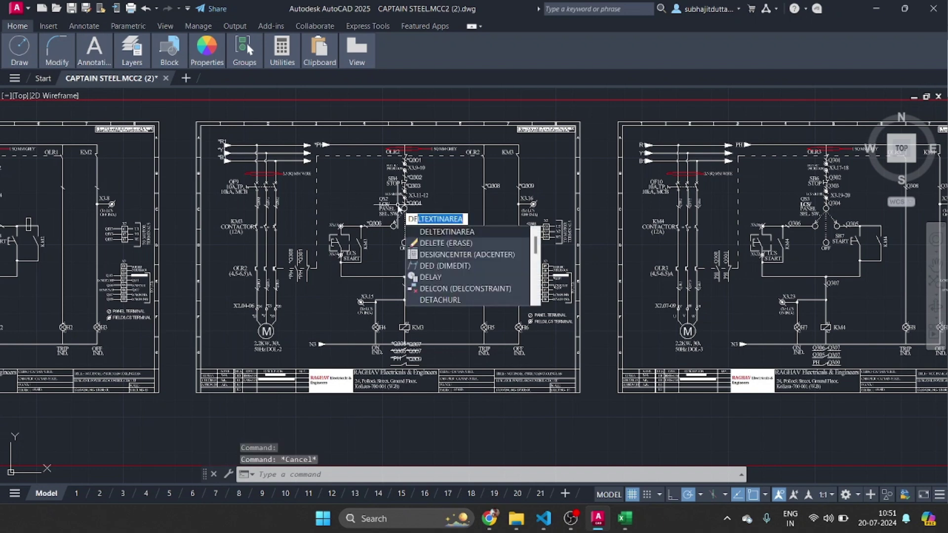
key(Return)
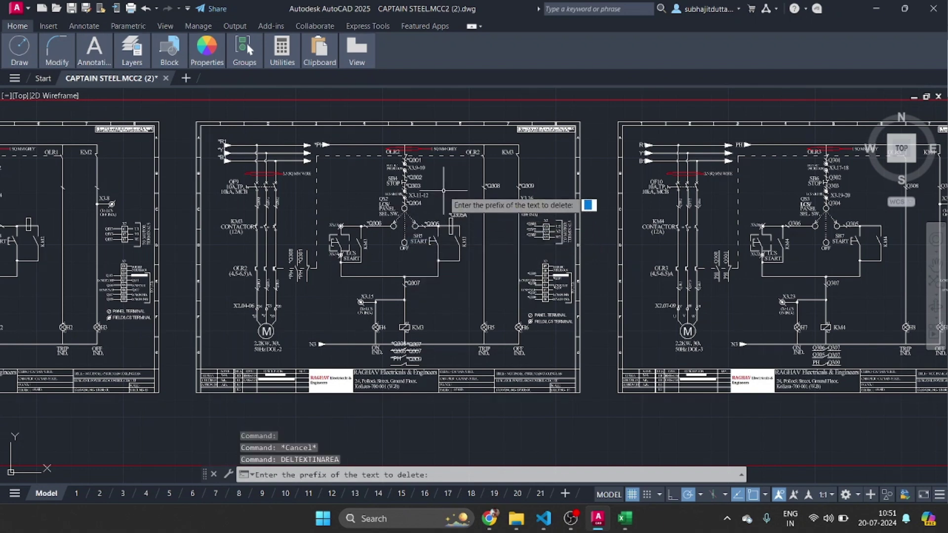
text(*)
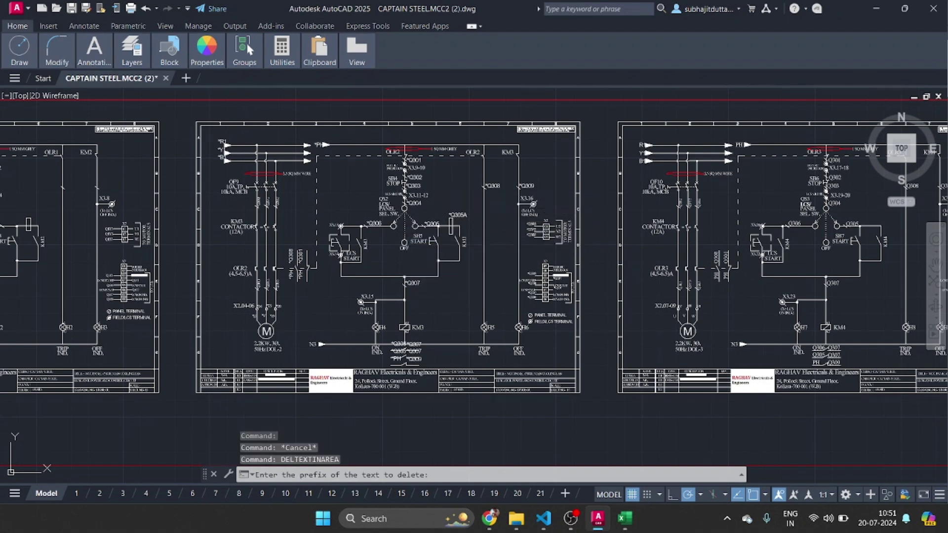
key(Return)
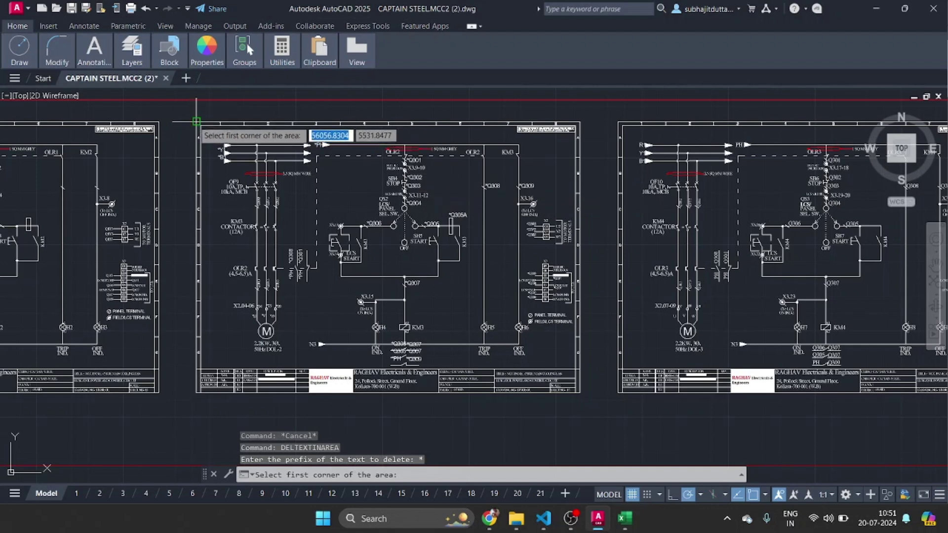
click(196, 121)
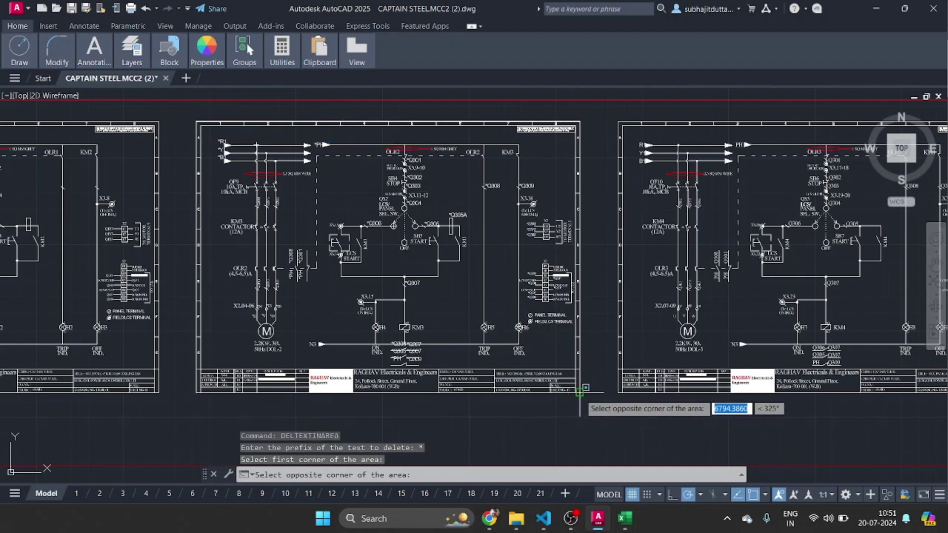
click(580, 392)
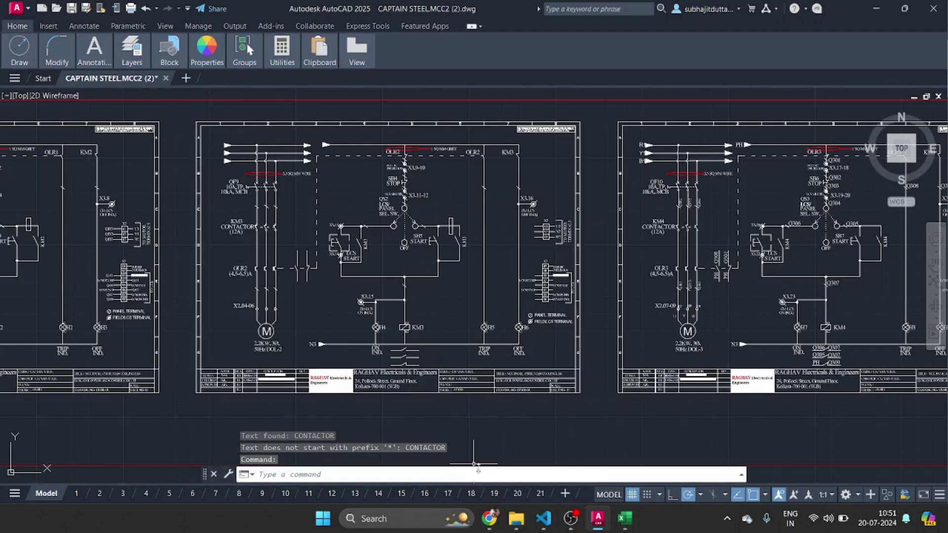
Switch to ferrule_coordinates_Pre2.csv in Excel and copy the complete -TEXT command table in I2:M46.
mouse_move(625, 518)
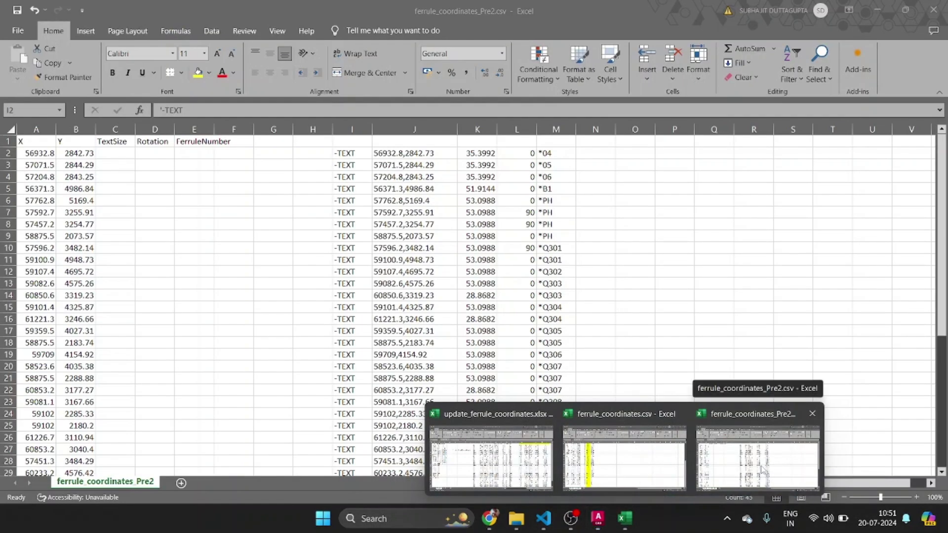
click(761, 466)
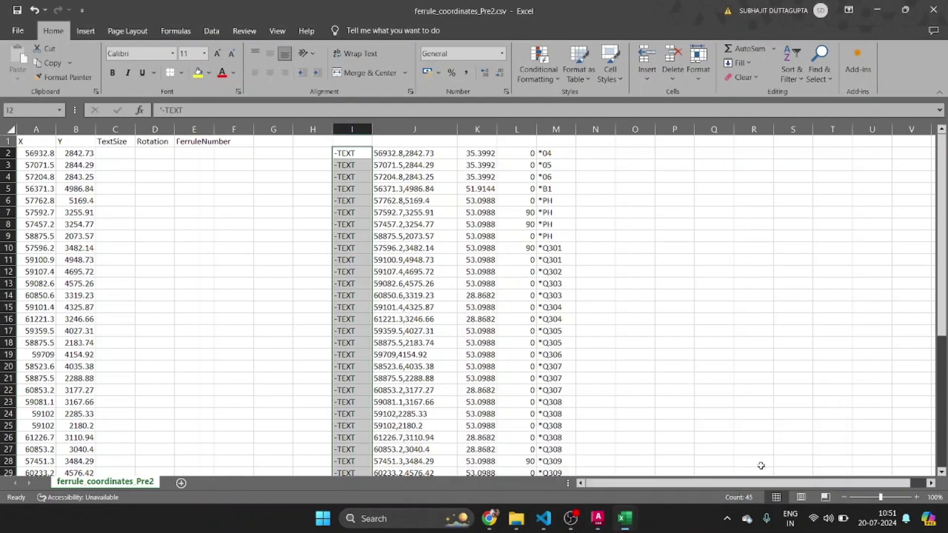
click(340, 156)
drag(346, 154, 554, 496)
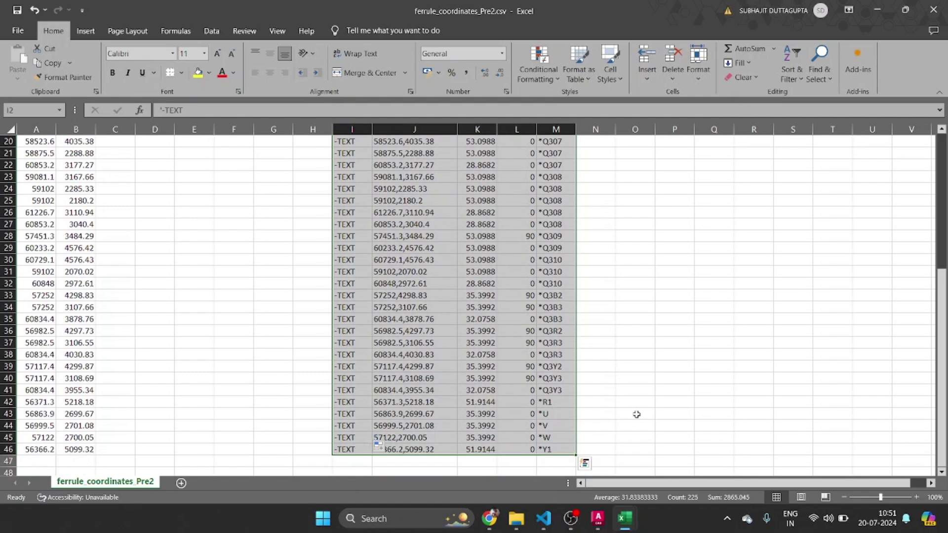
key(ctrl+c)
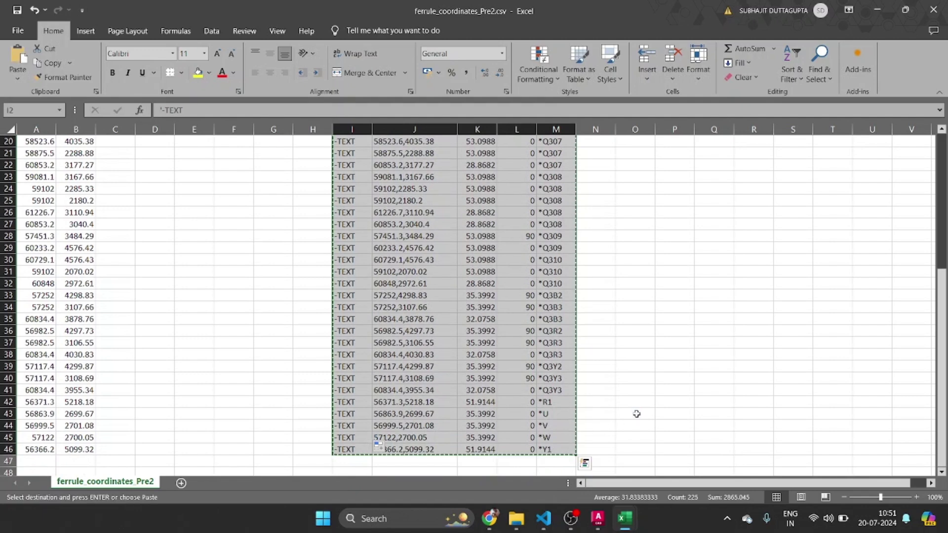
Paste the copied table into AutoCAD's command line to place the new ferrule texts, and check them on the DOL-2 drawing.
click(597, 518)
click(358, 475)
key(ctrl+v)
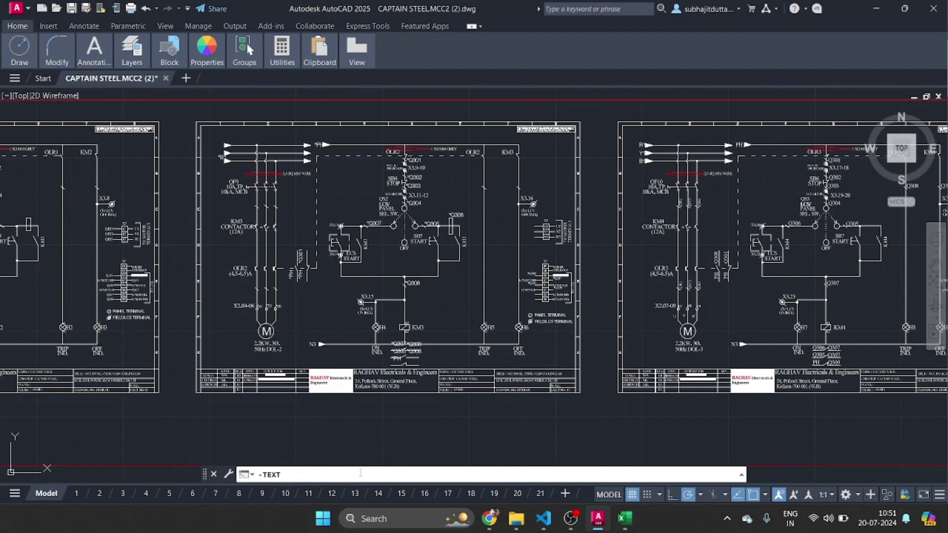
scroll(427, 220, up, 8)
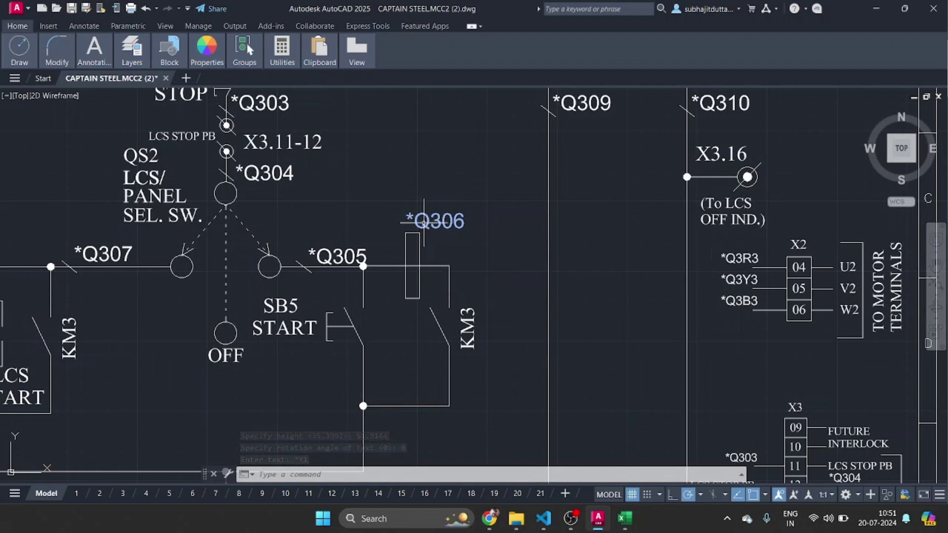
scroll(425, 221, down, 4)
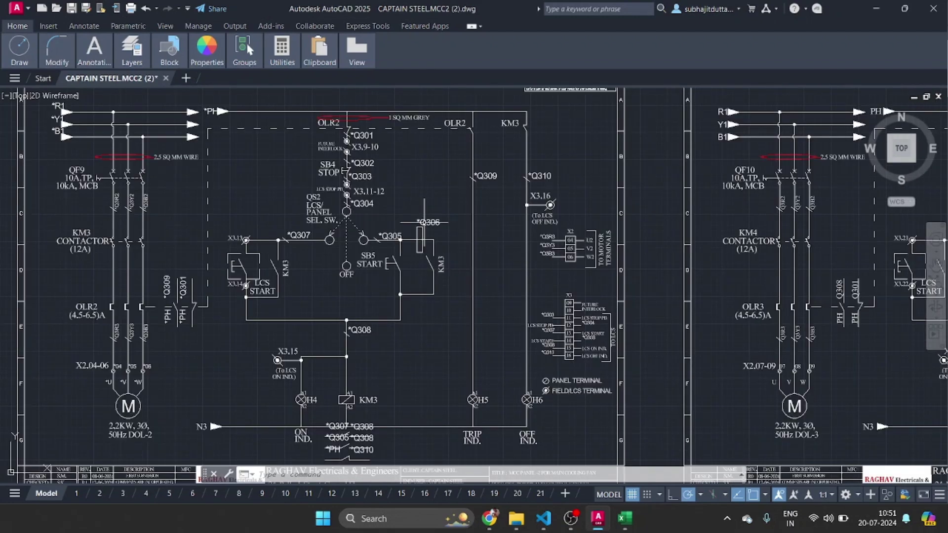